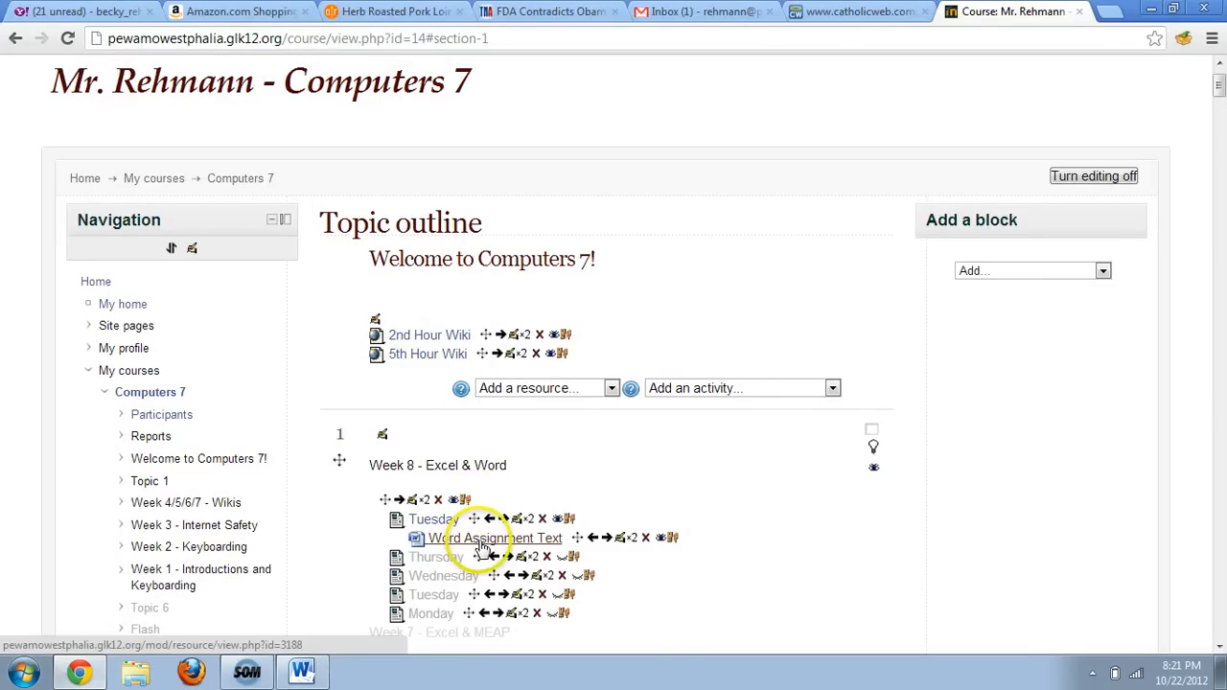
Switch to the PWSTC document in Word and enable editing for it
click(302, 672)
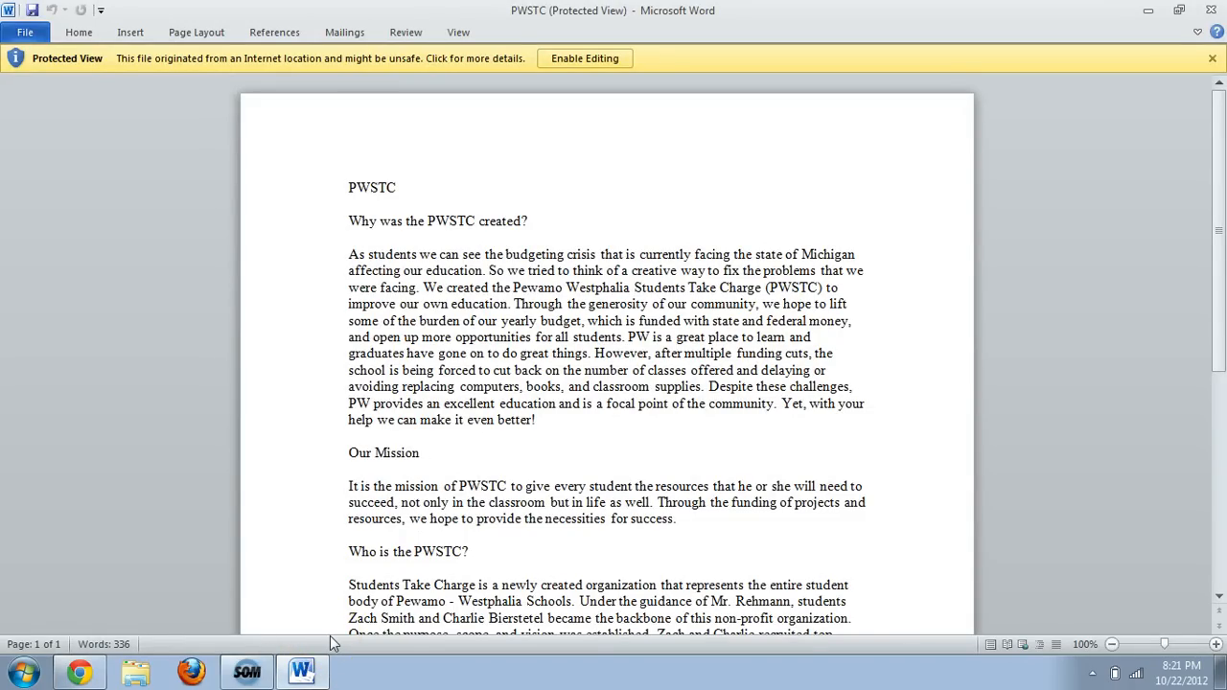
click(582, 59)
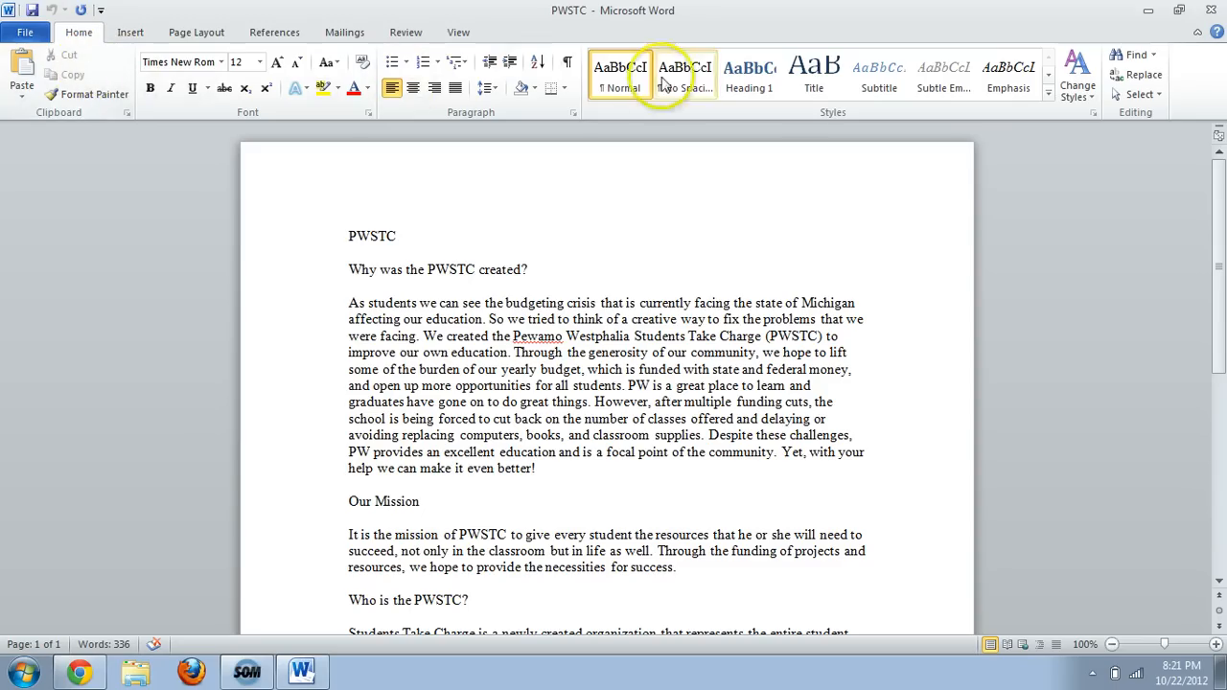
Examine the insert and page layout commands, the Paste Special formats, and the file's Info and Save & Send options
click(134, 34)
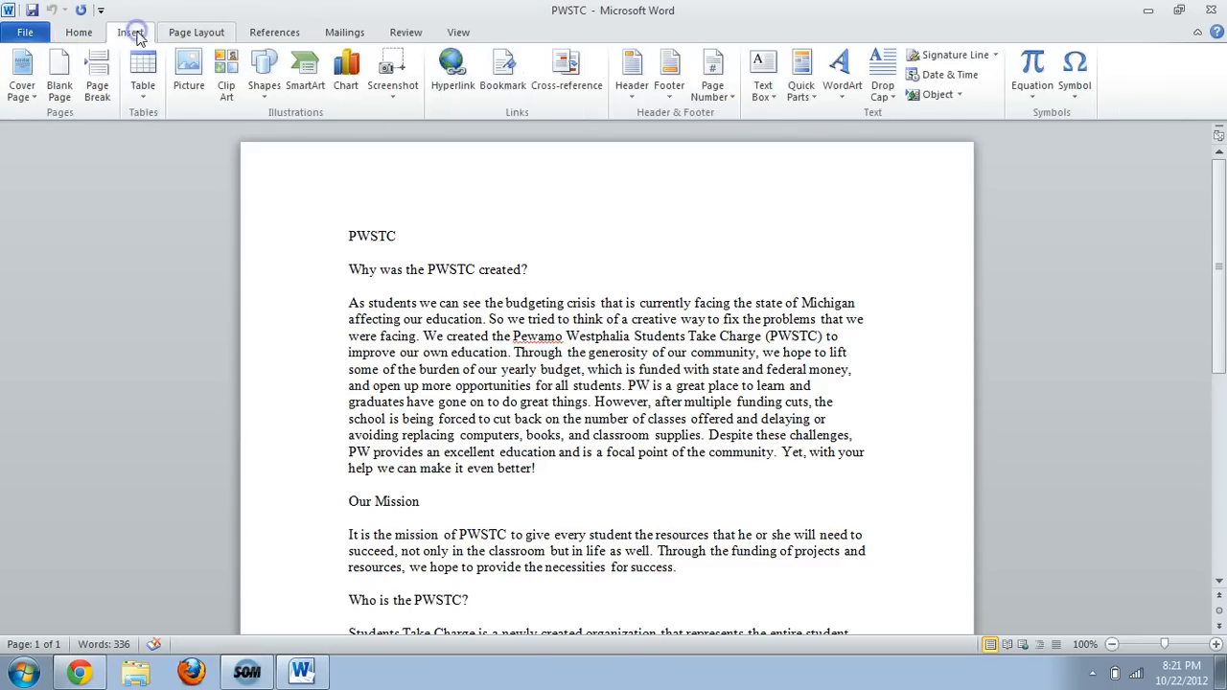
click(174, 32)
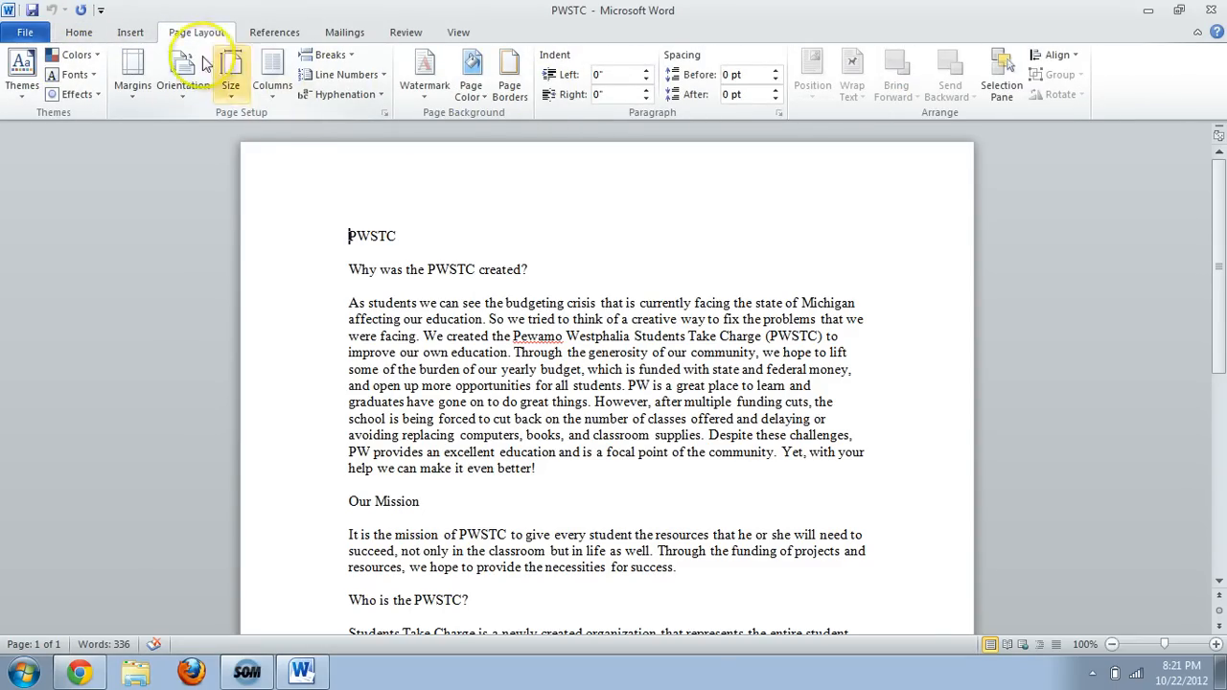
click(81, 35)
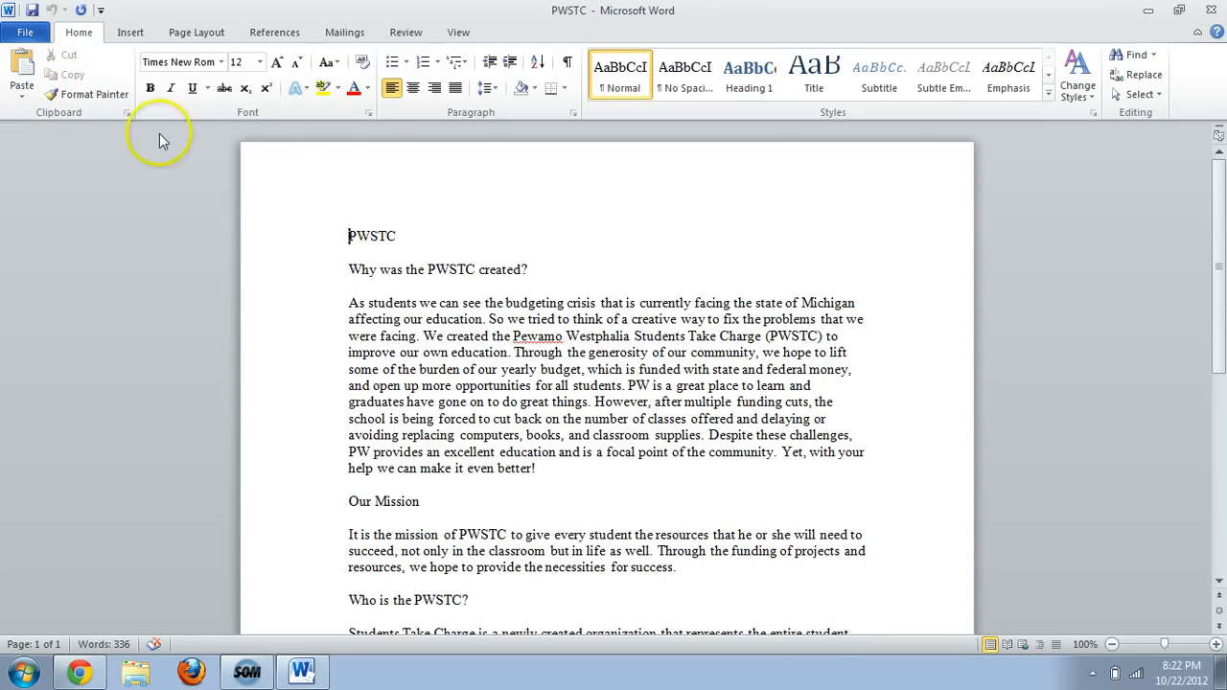
click(29, 96)
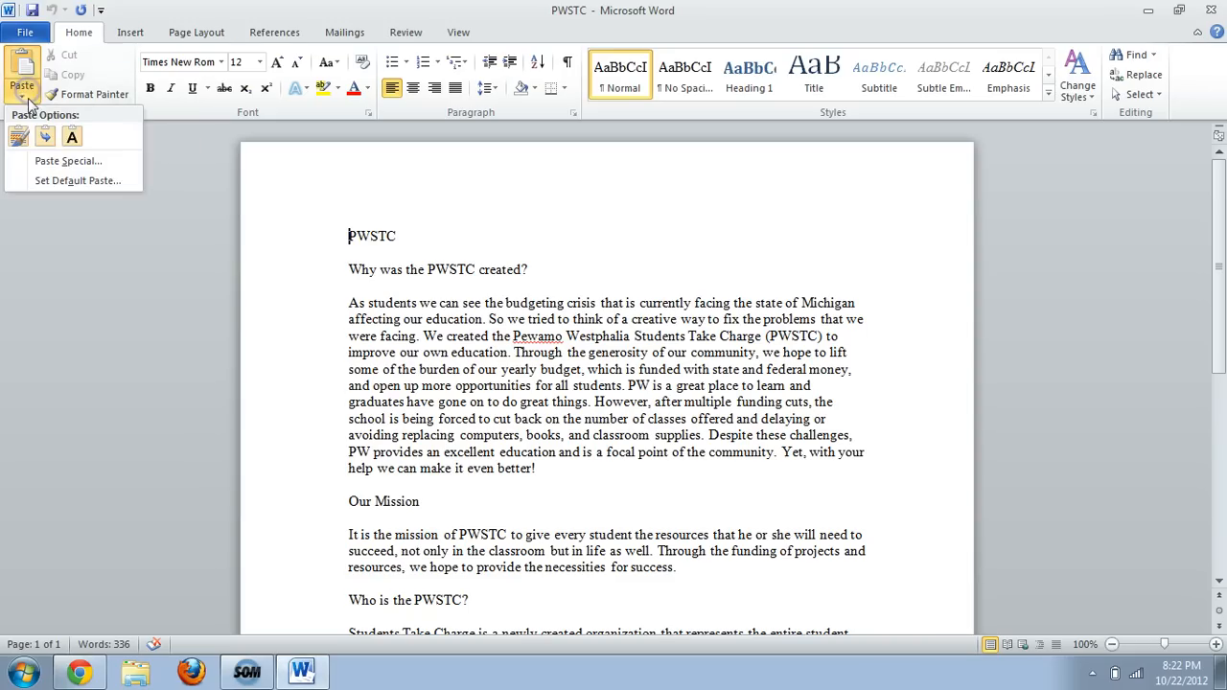
click(69, 161)
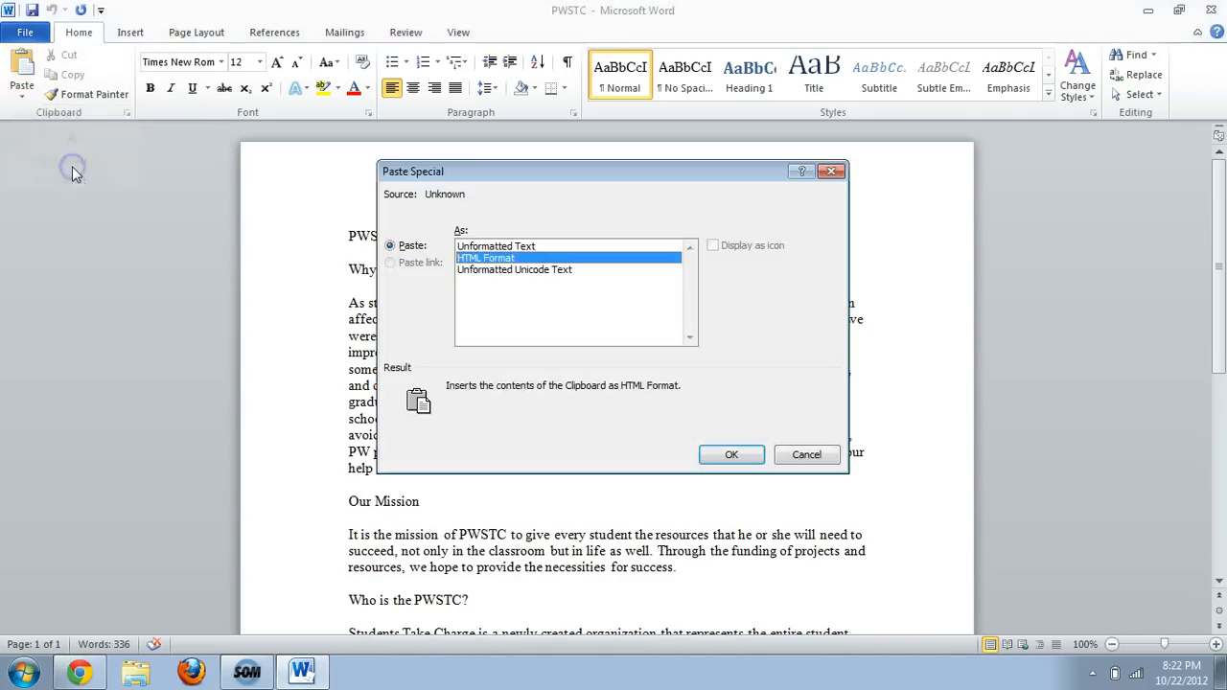
click(511, 247)
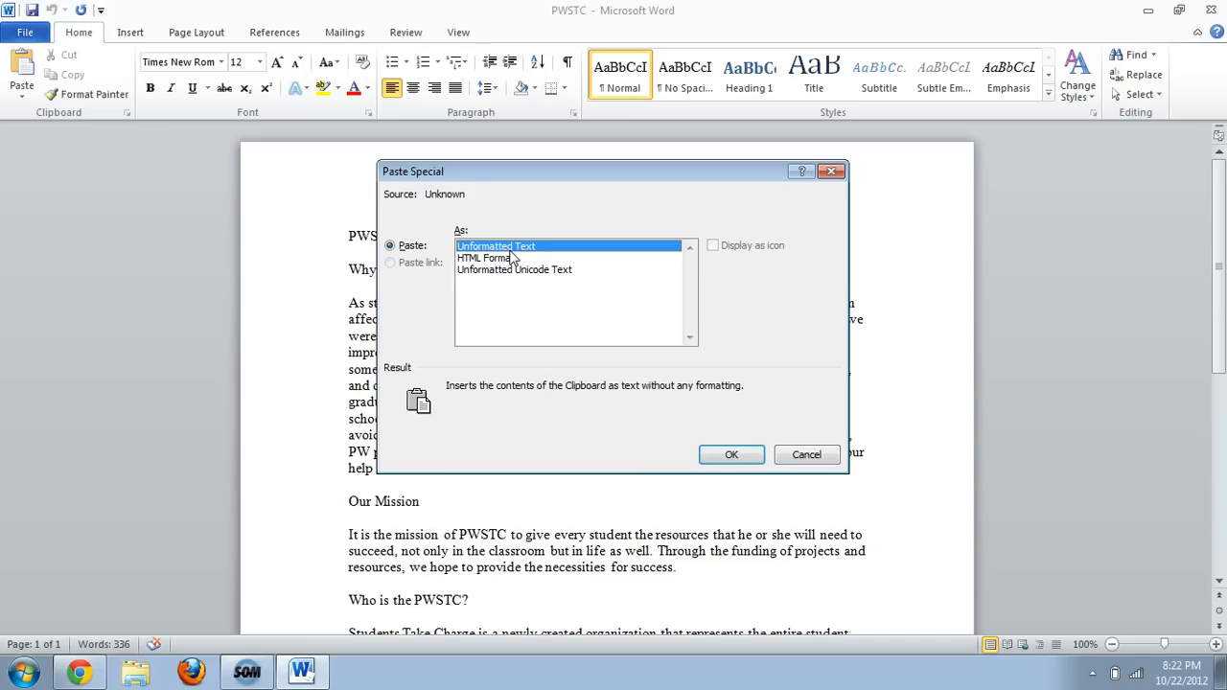
click(796, 452)
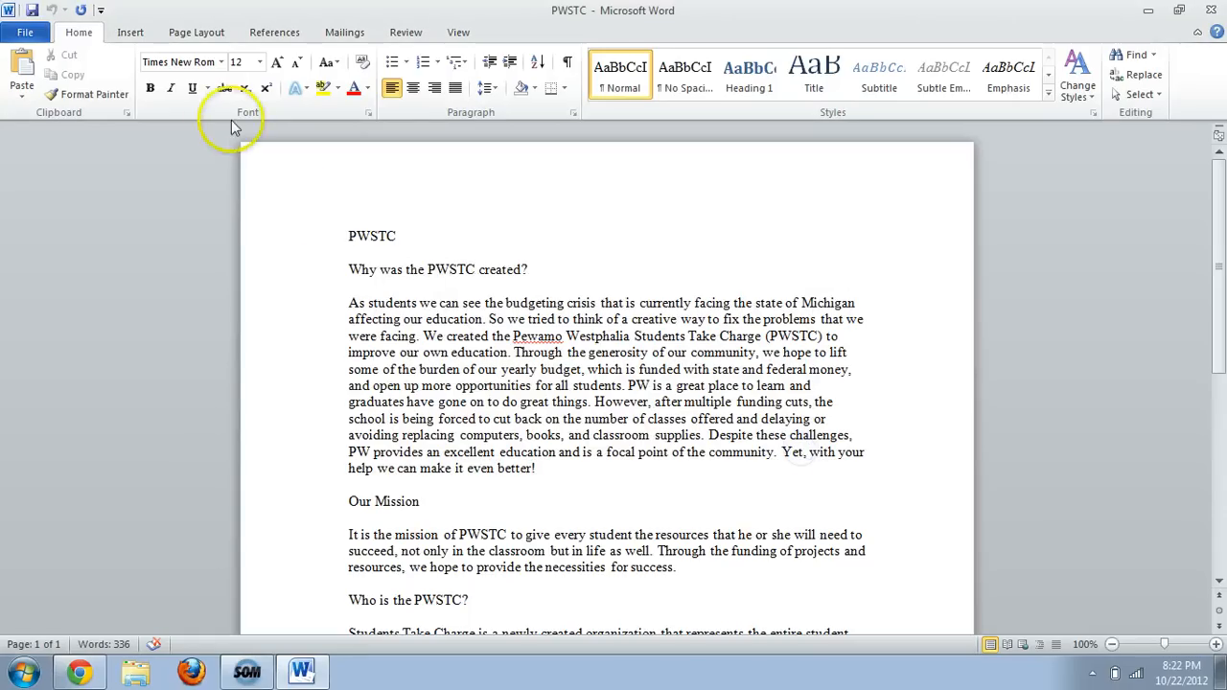
click(26, 32)
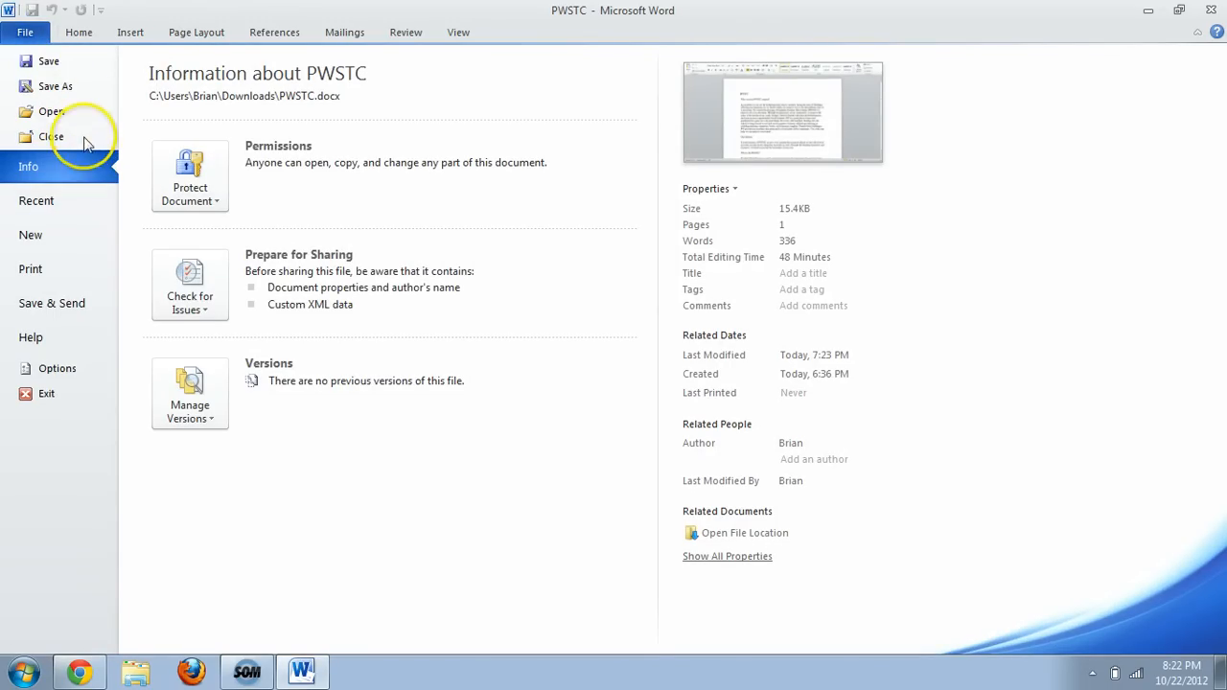
click(55, 304)
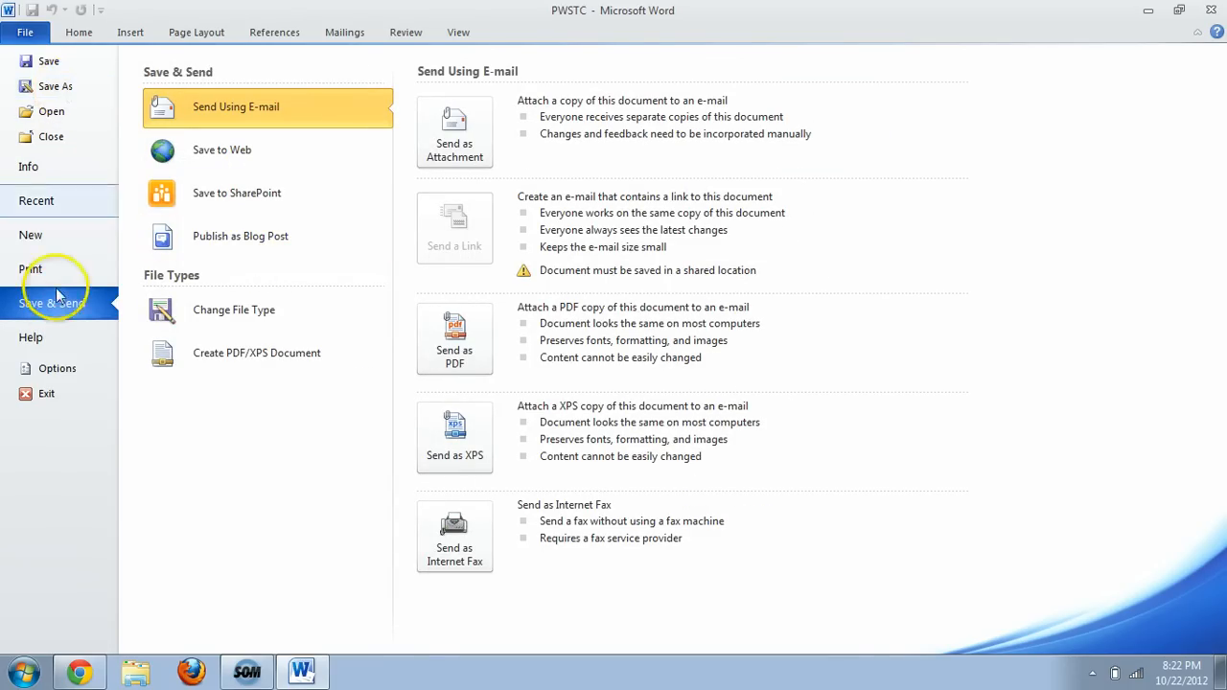
click(77, 33)
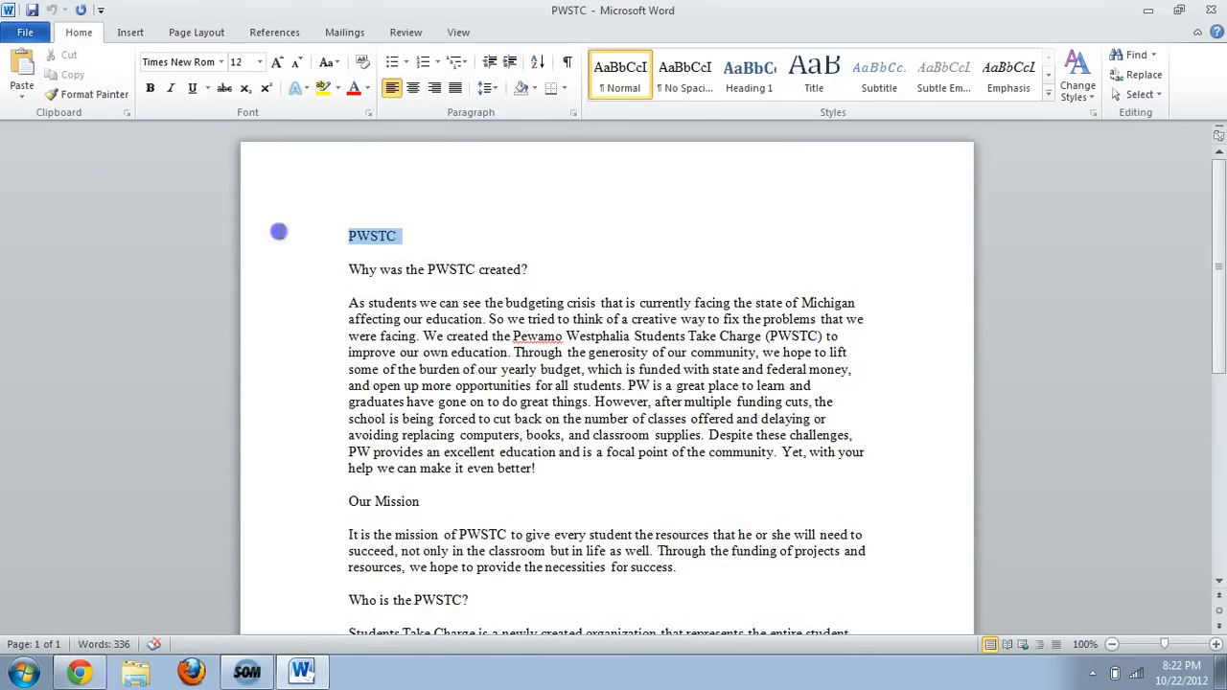
Set the font of the PWSTC title line to Verdana at size 30
click(220, 62)
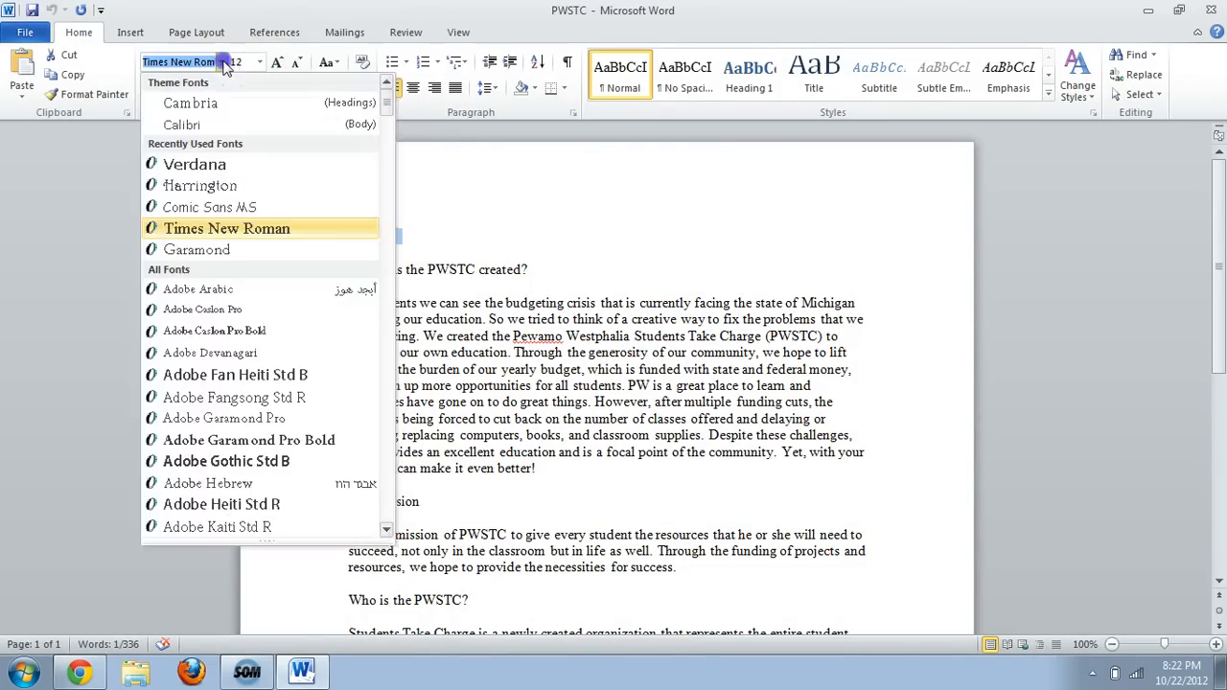
click(198, 167)
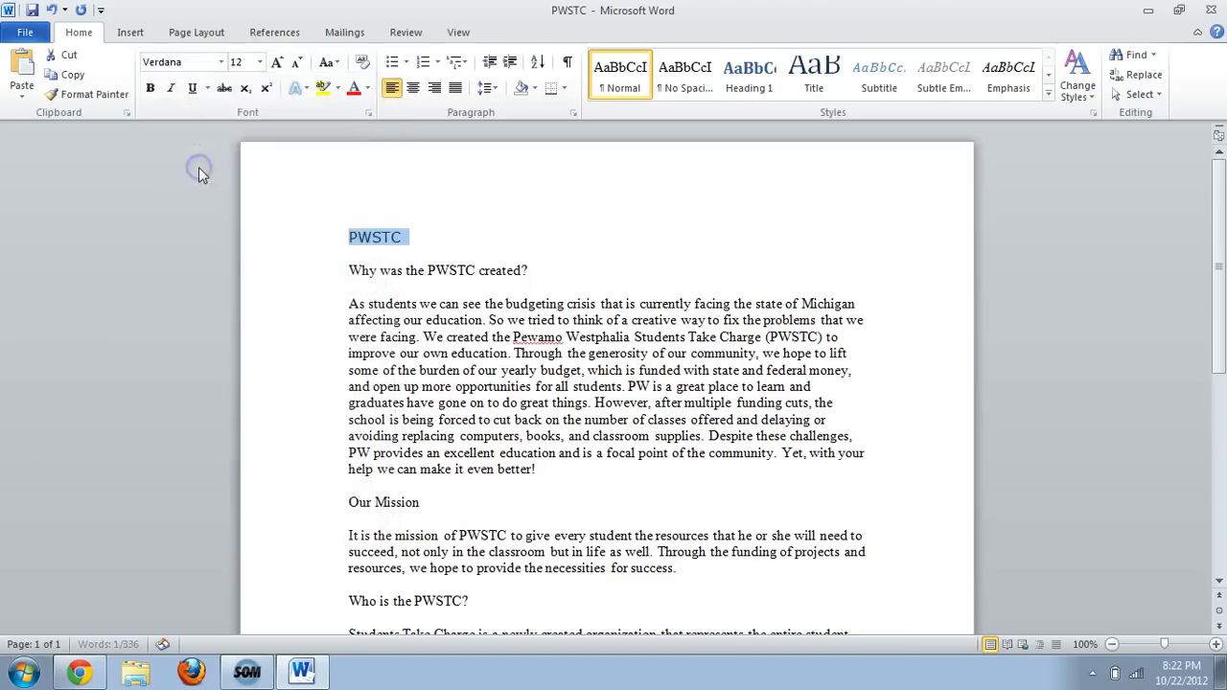
click(242, 63)
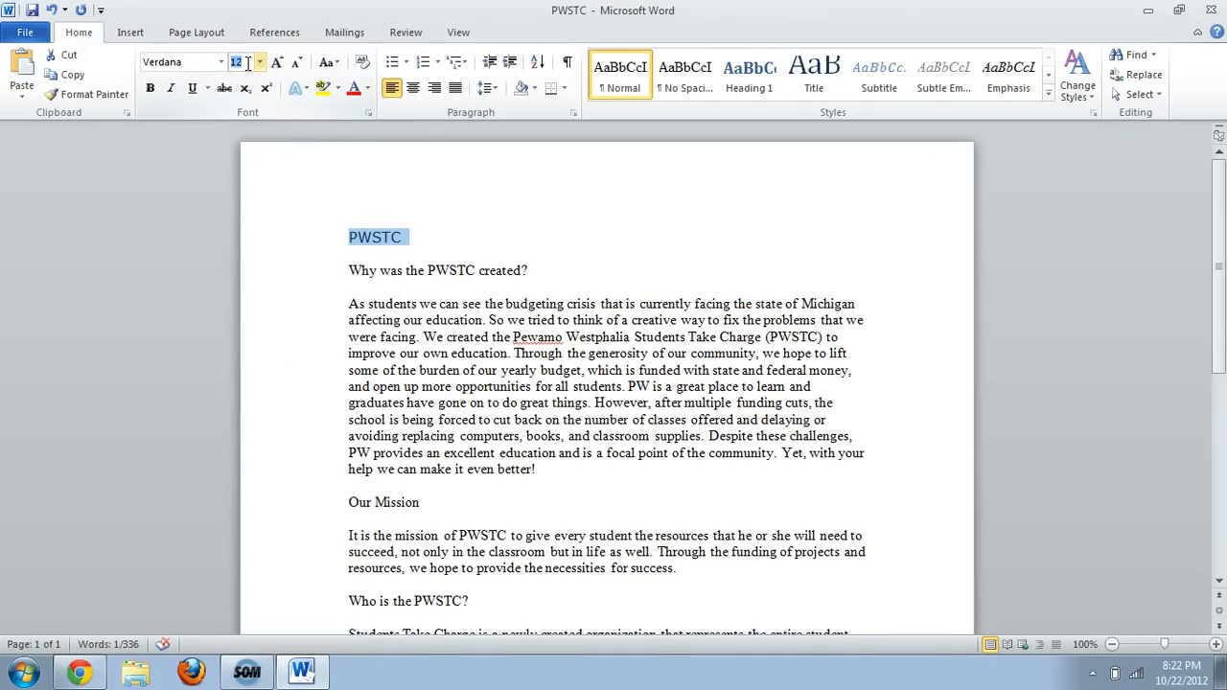
key(Return)
click(604, 370)
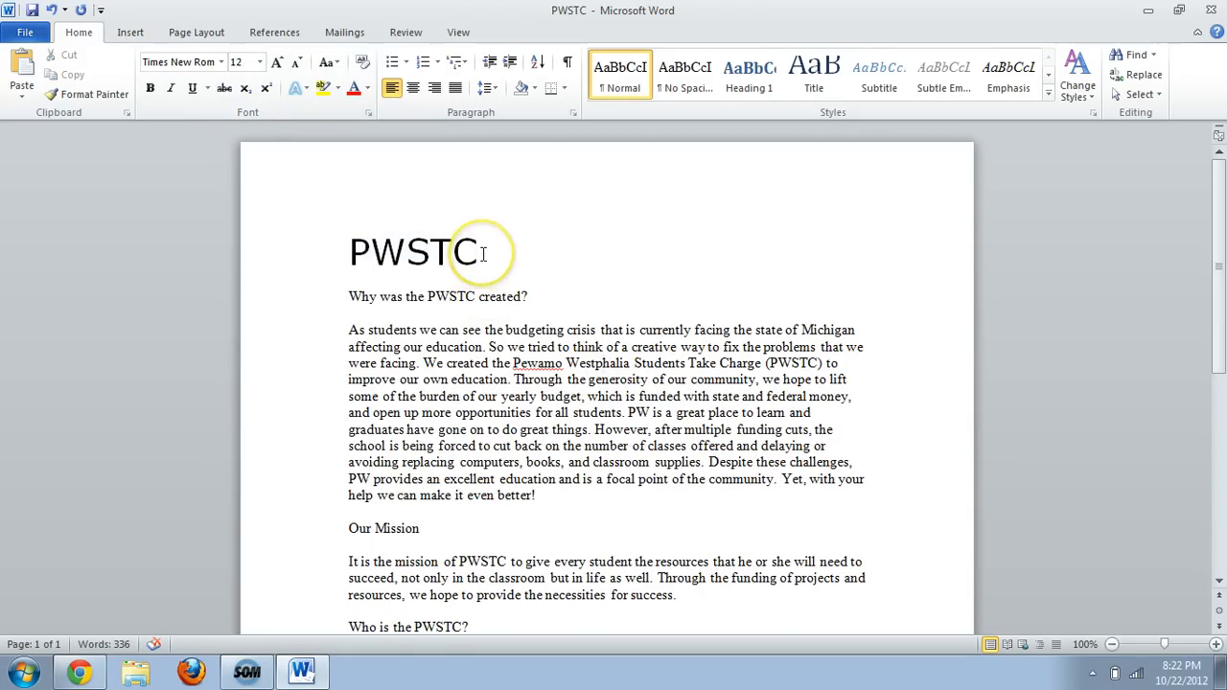
Select the whole PWSTC title line and make it bold
drag(482, 253, 283, 238)
click(473, 376)
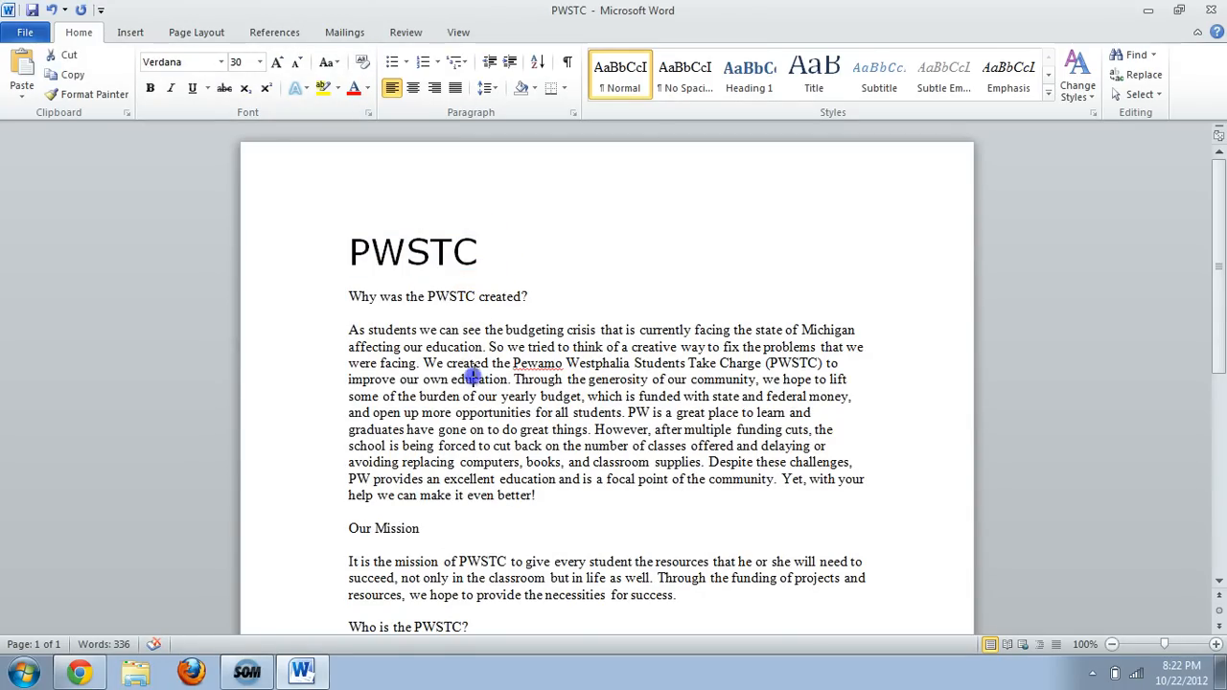
drag(488, 253, 337, 255)
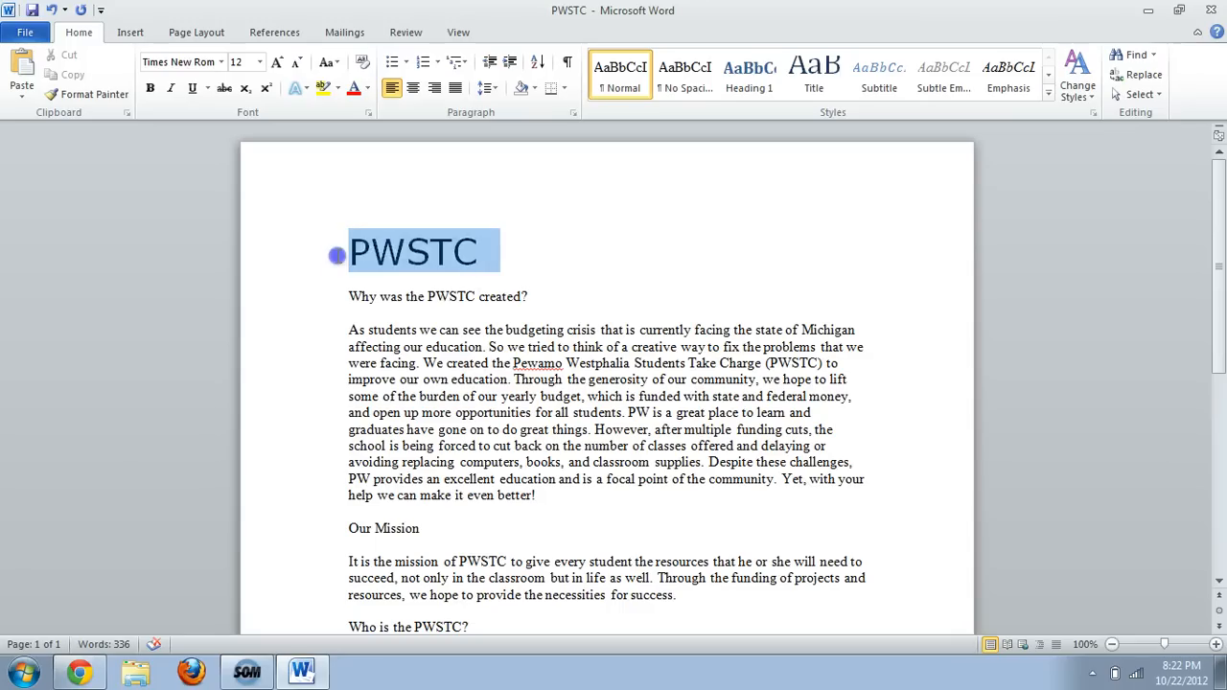
click(470, 246)
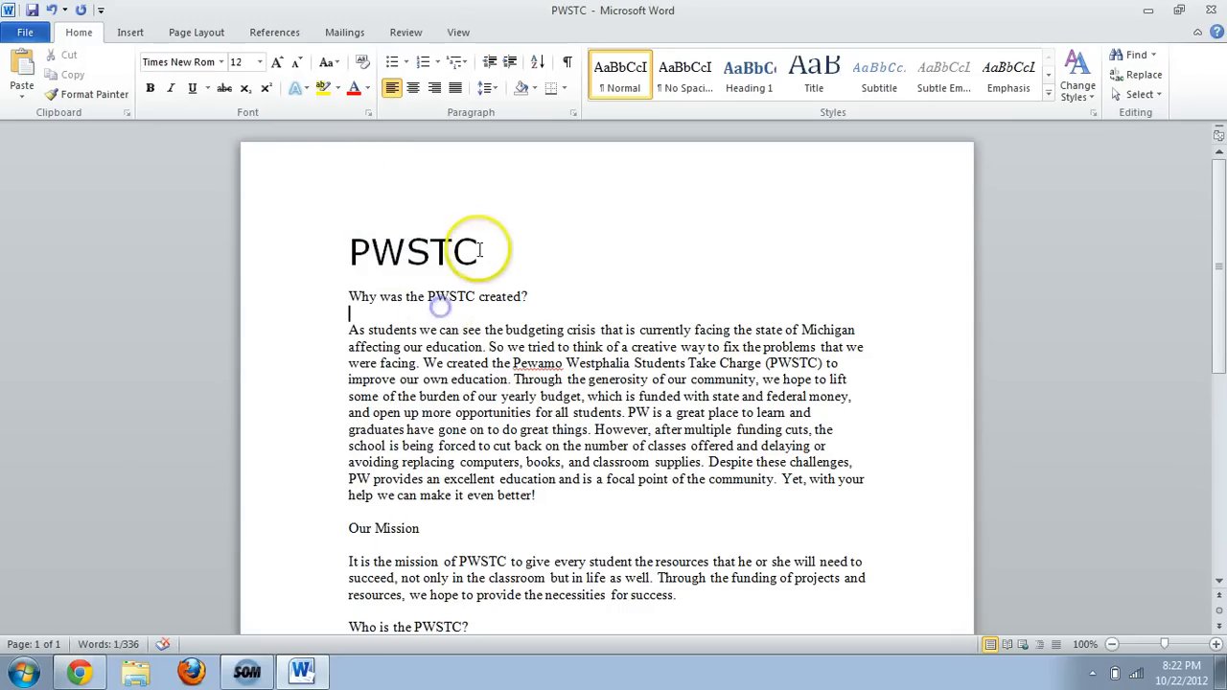
click(262, 248)
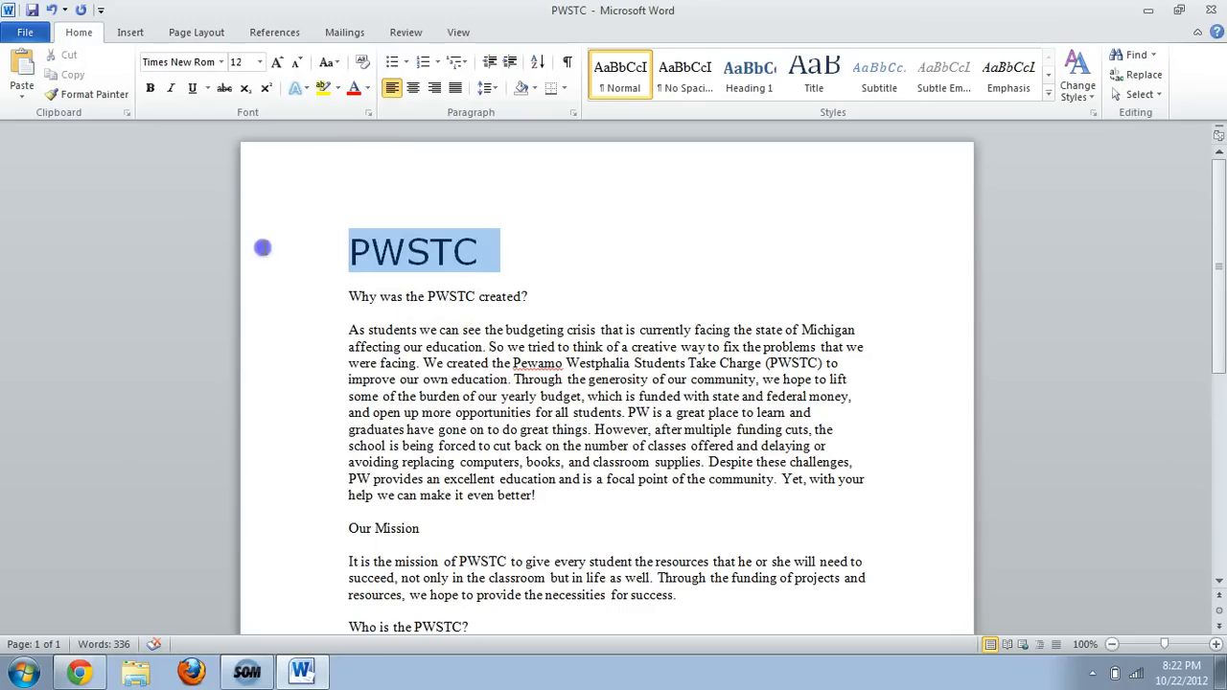
click(152, 89)
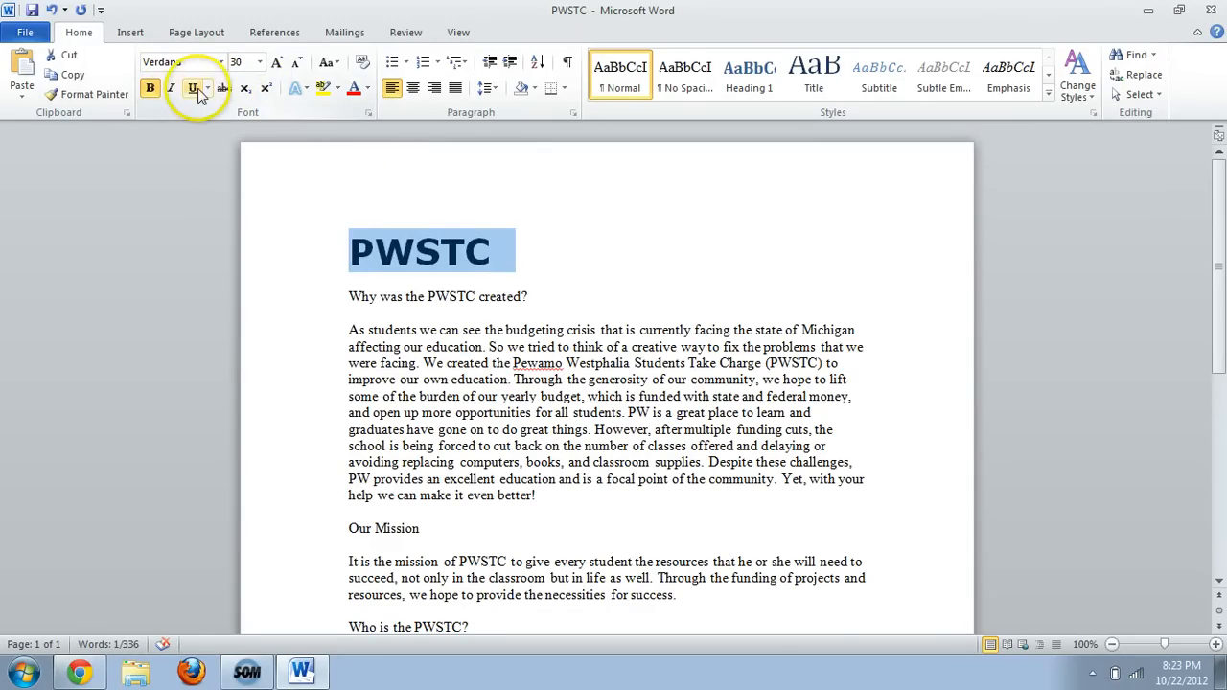
Apply the solid orange preset text effect from the last row of styles to the PWSTC title
click(305, 89)
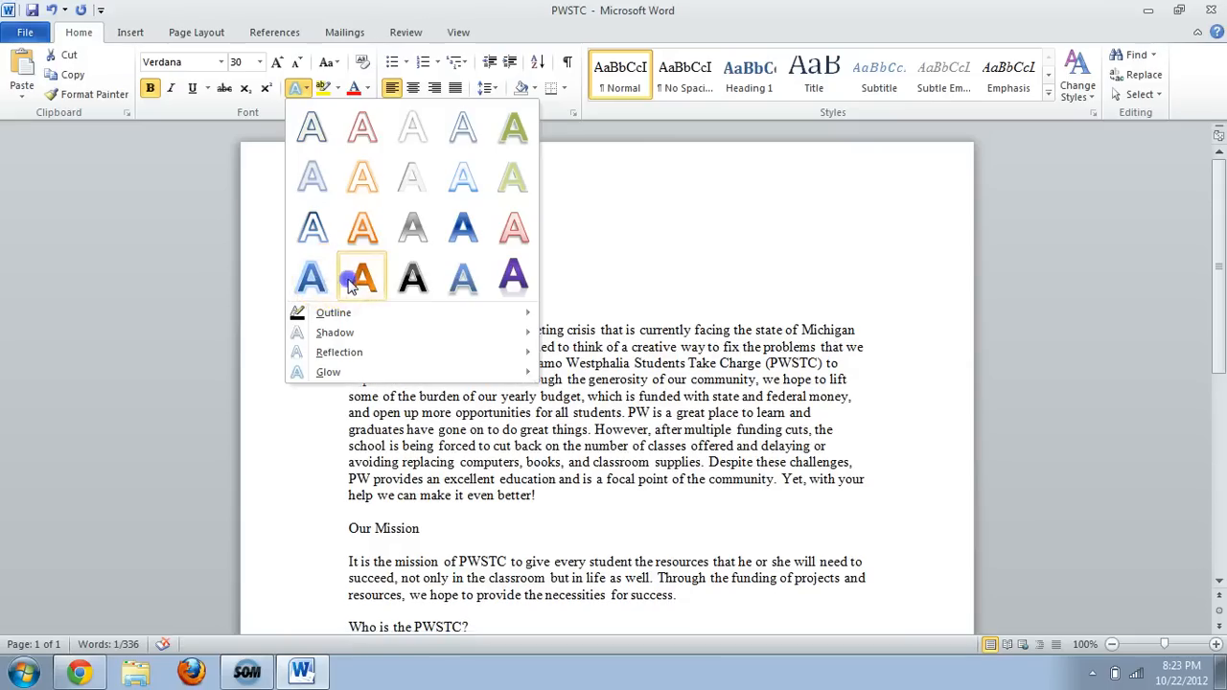
click(345, 280)
click(514, 329)
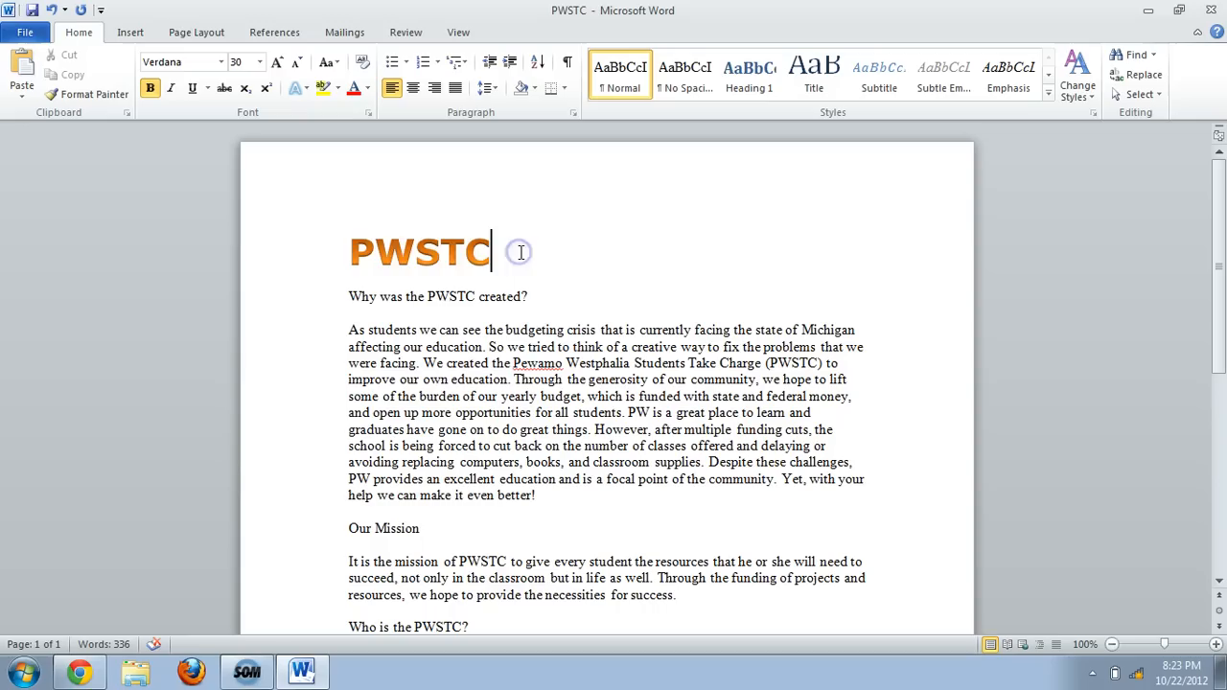
Add the third outer shadow in the first row of presets to the PWSTC title
click(301, 255)
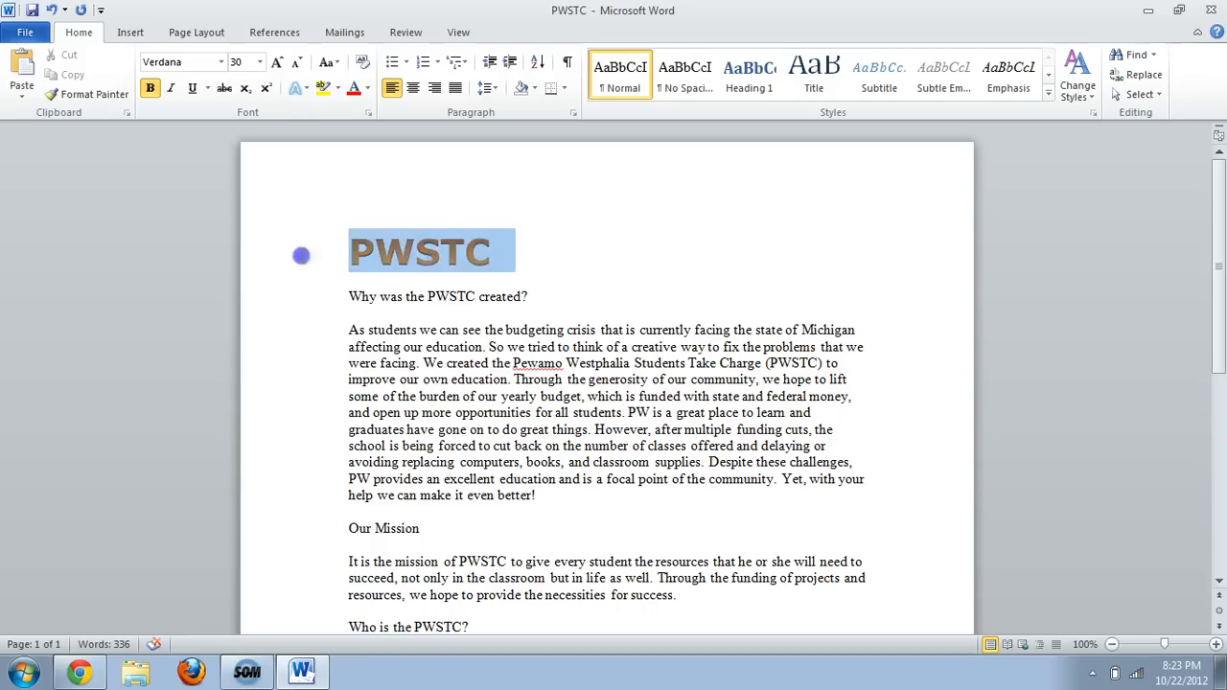
click(299, 88)
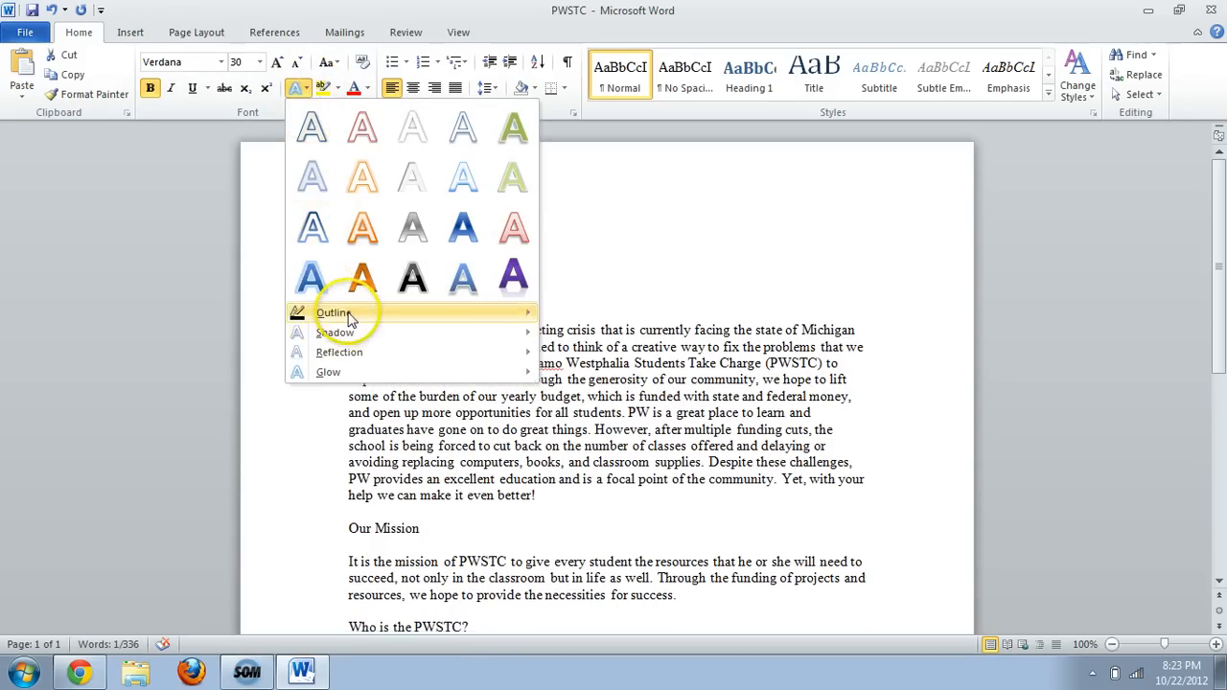
mouse_move(352, 316)
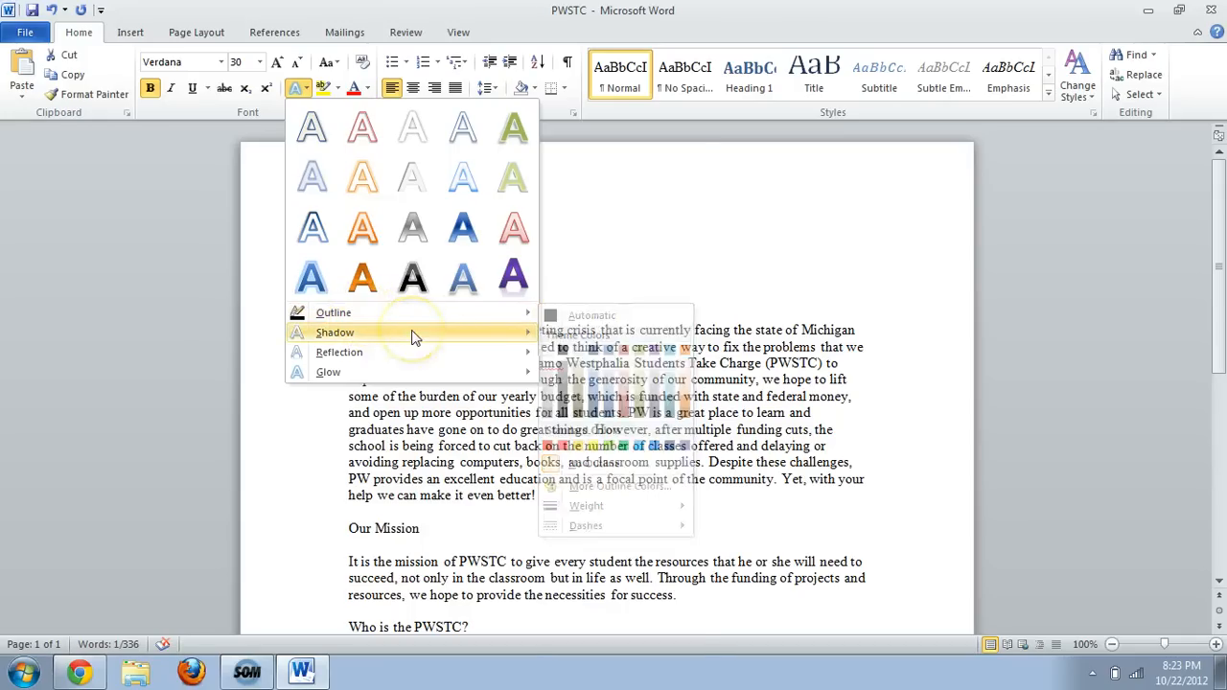
mouse_move(414, 335)
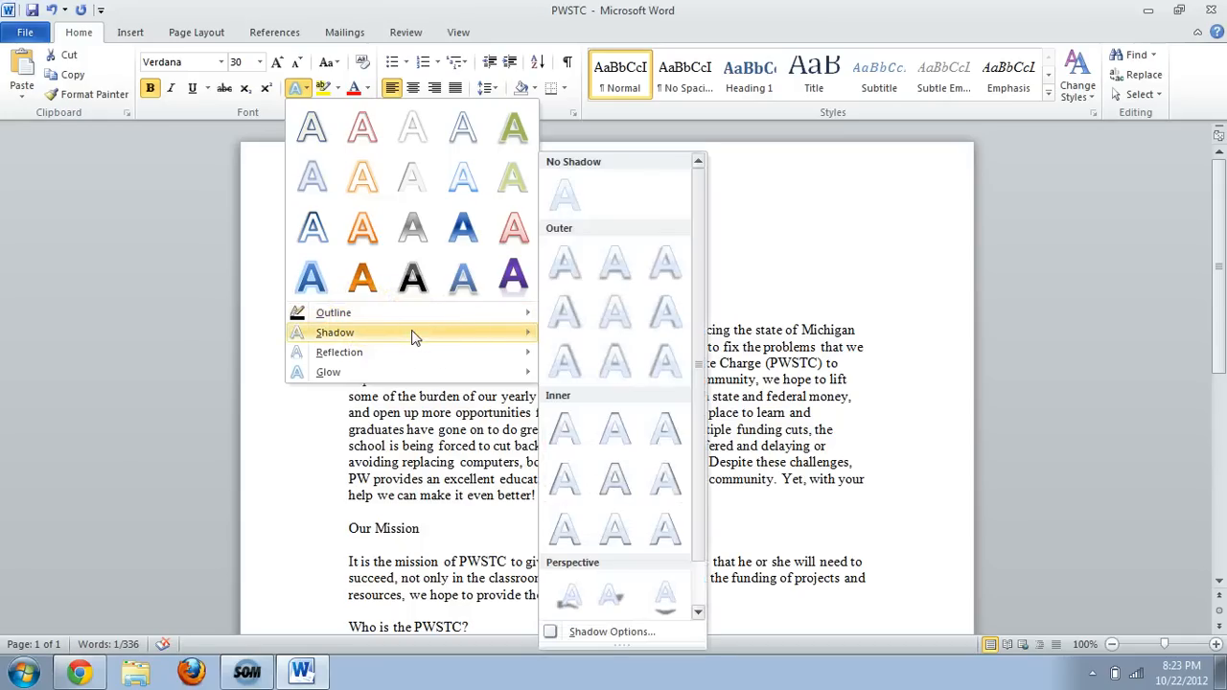
click(666, 275)
click(524, 351)
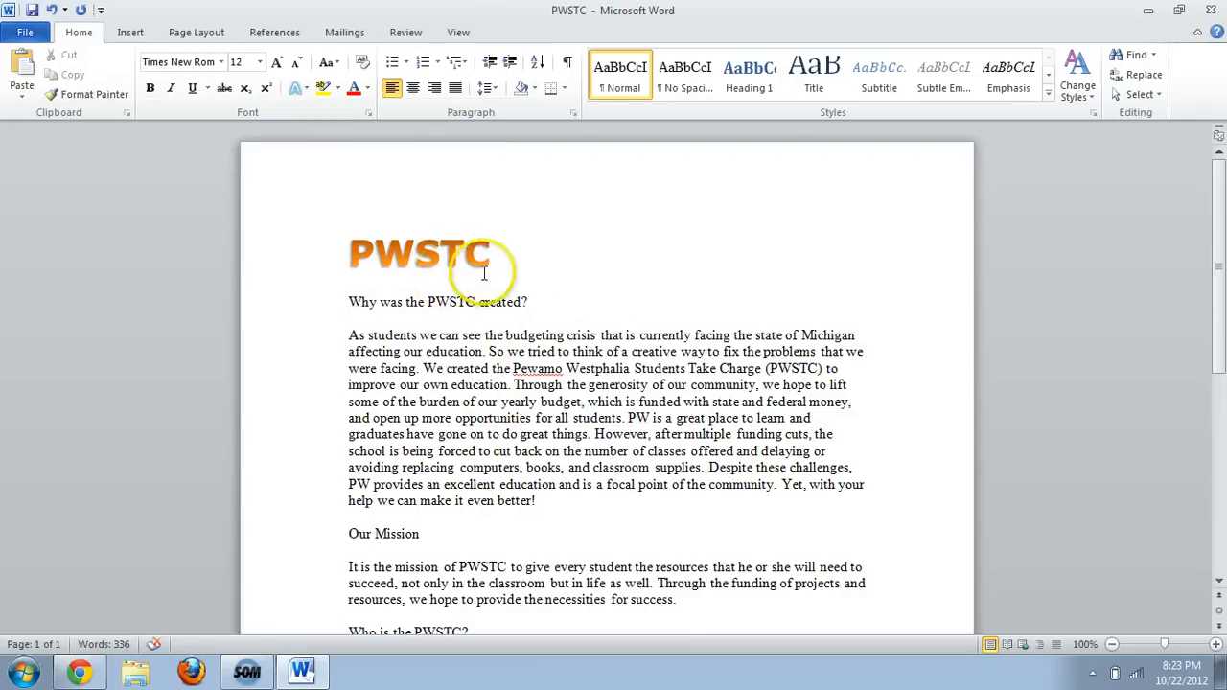
Add the first reflection variation to the PWSTC title
drag(484, 274, 326, 257)
click(299, 88)
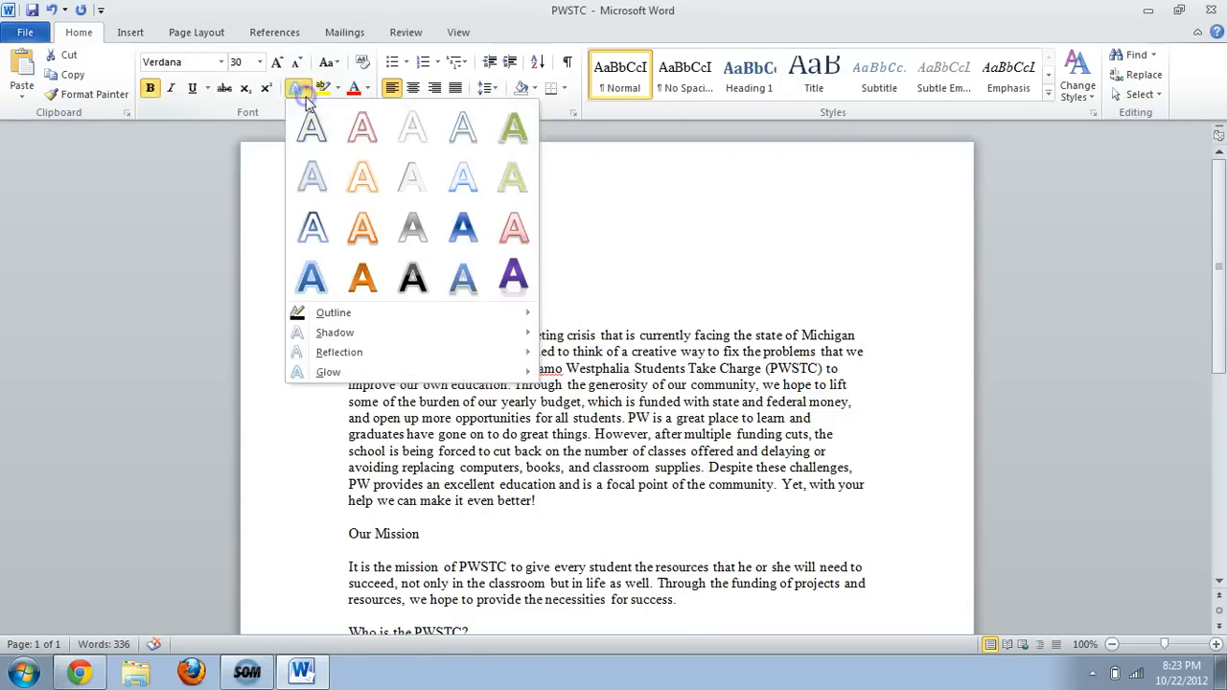
mouse_move(379, 359)
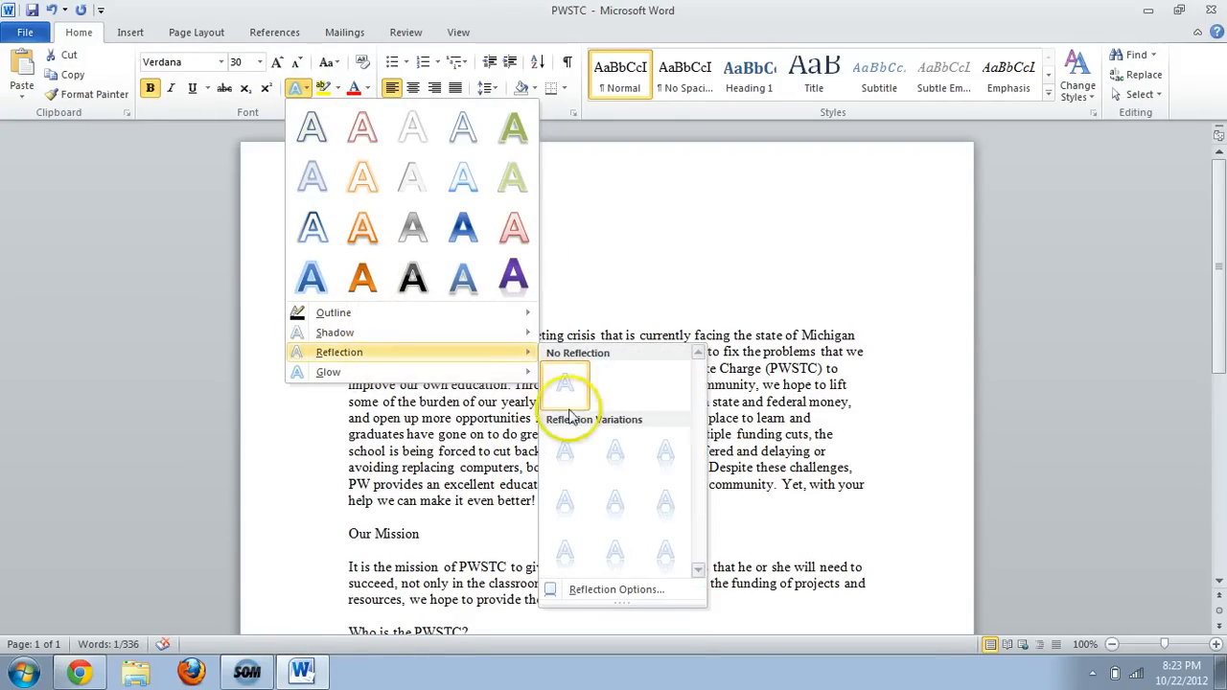
click(574, 449)
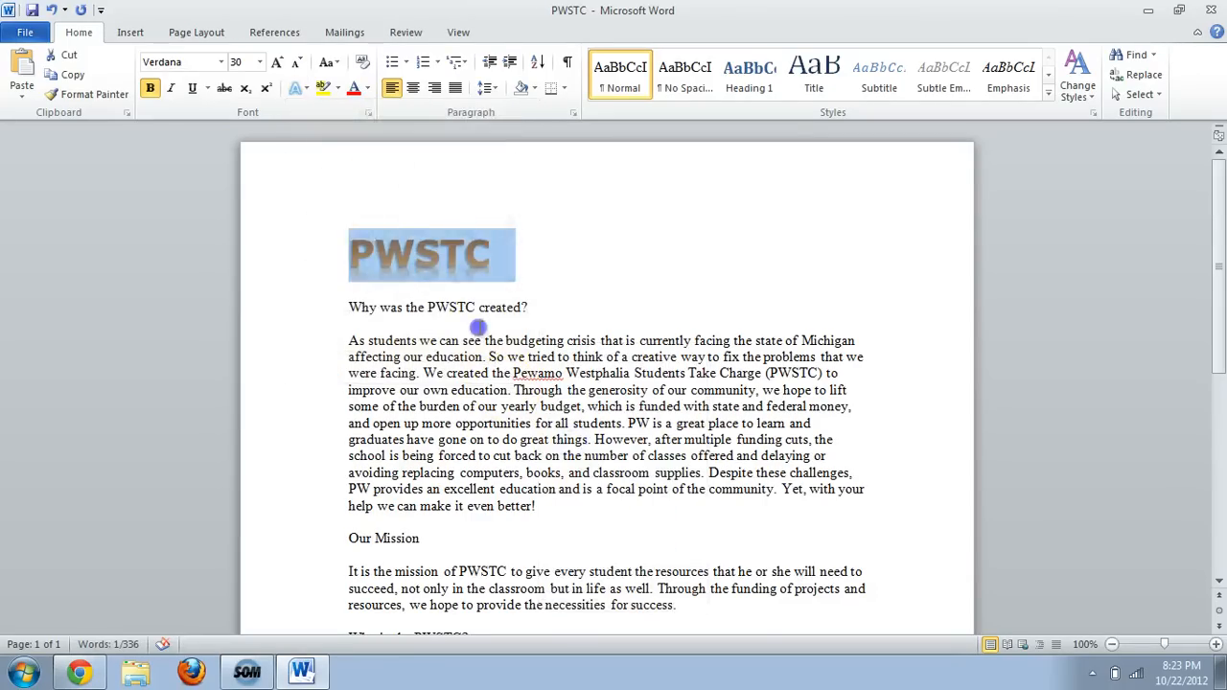
click(470, 323)
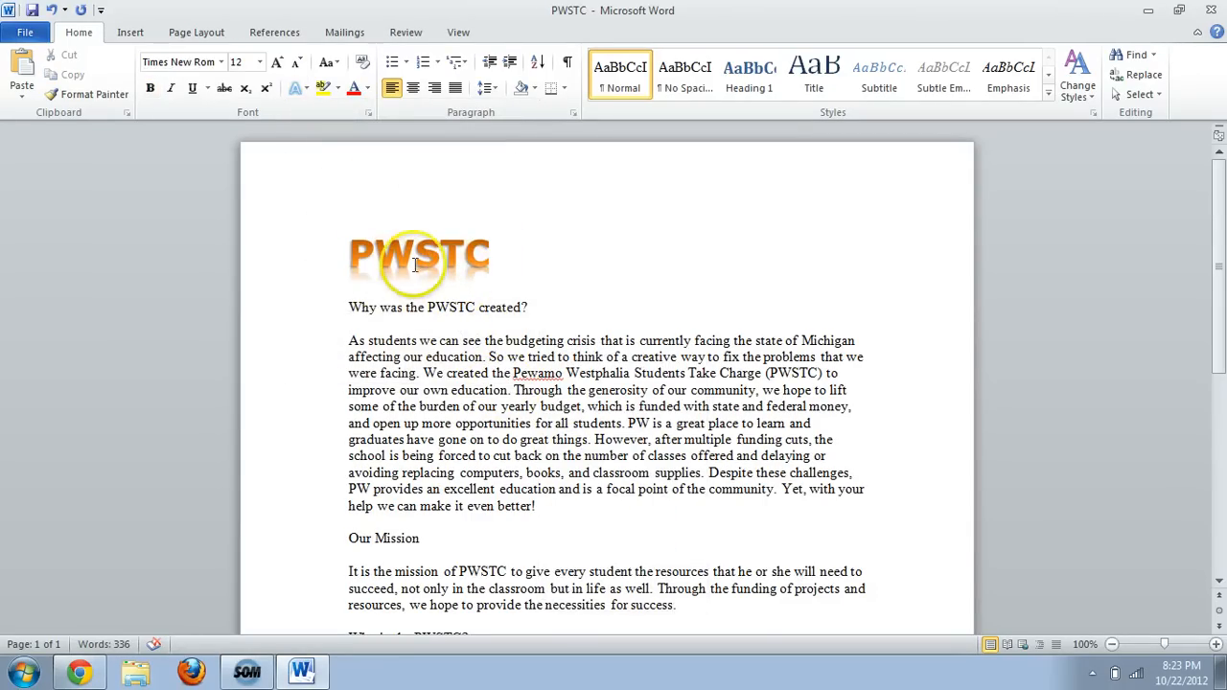
Change the PWSTC title's reflection to the first variation in the third row
drag(498, 275, 299, 260)
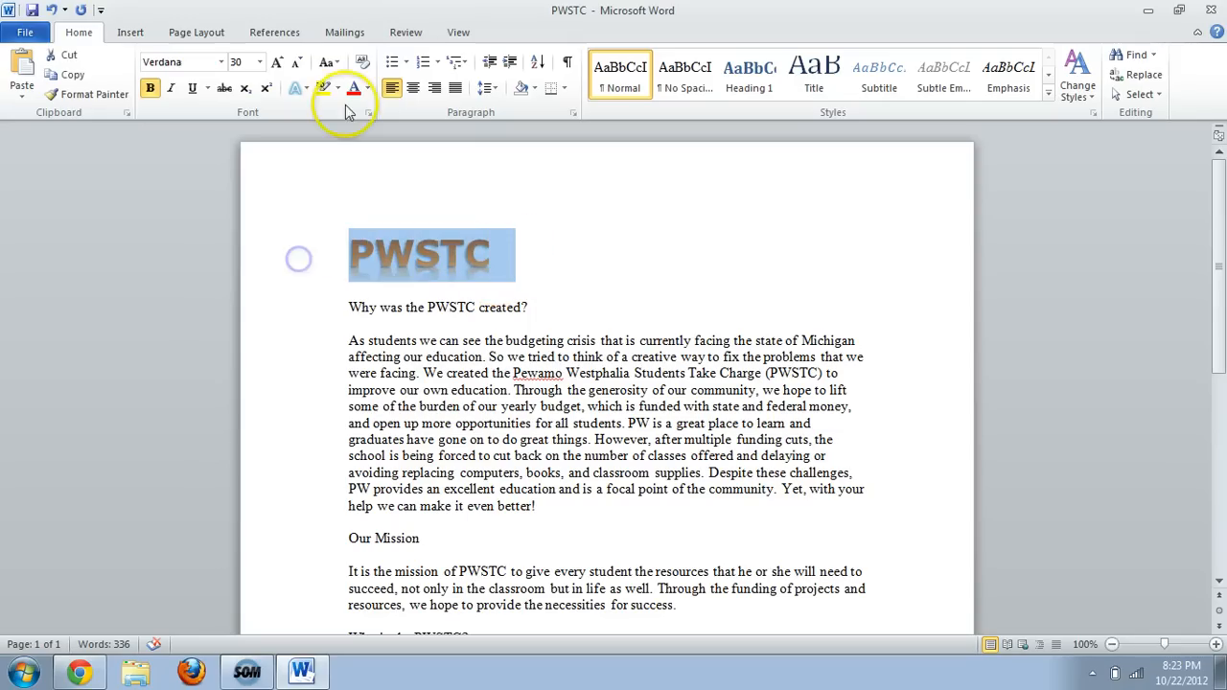
click(304, 89)
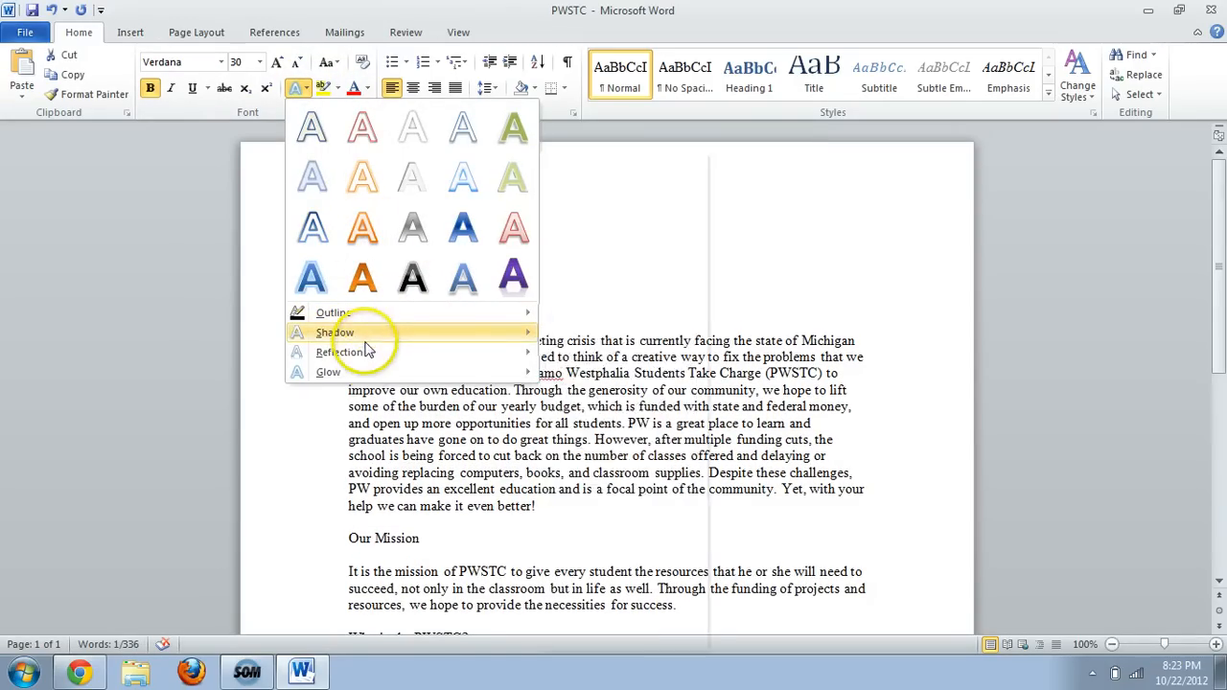
mouse_move(370, 353)
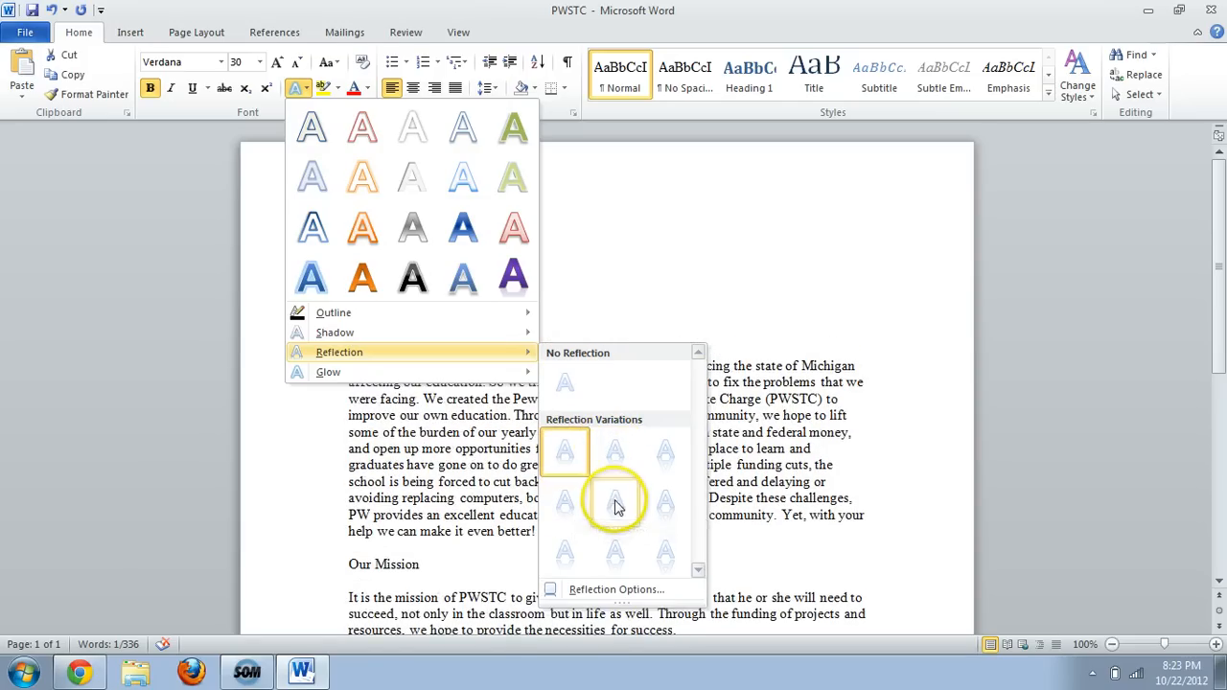
click(568, 556)
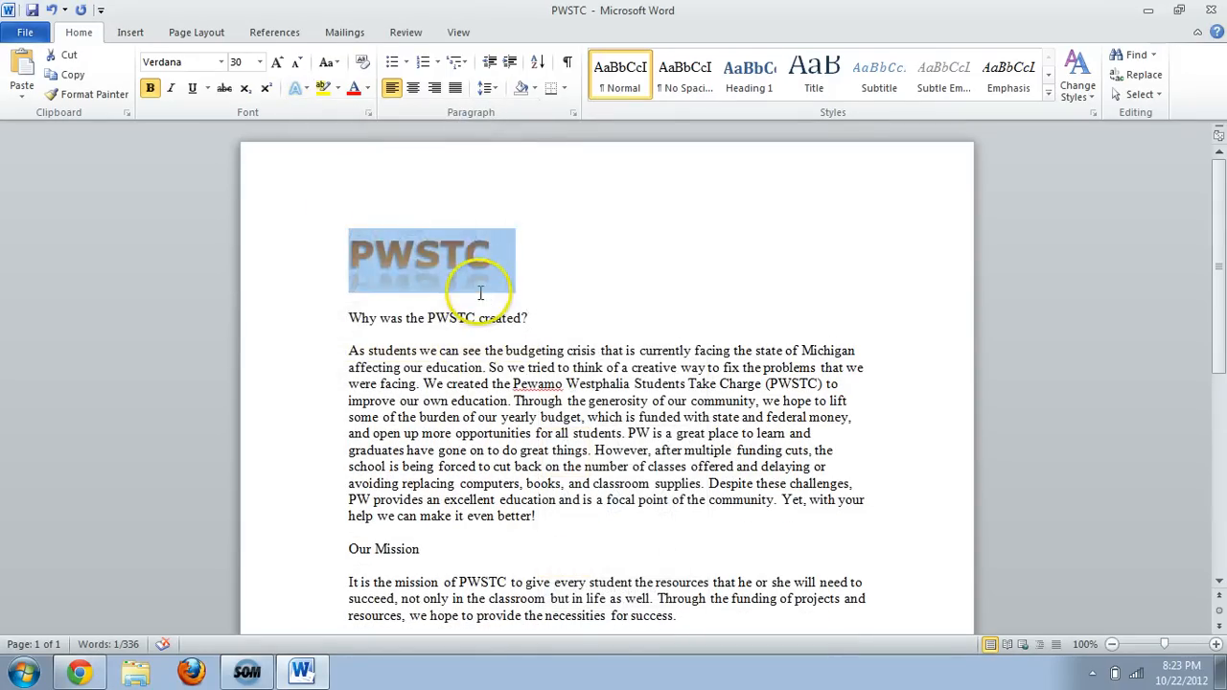
click(572, 310)
Try the blue preset text effect, fourth in the third row of styles, on the PWSTC title and undo it
click(290, 257)
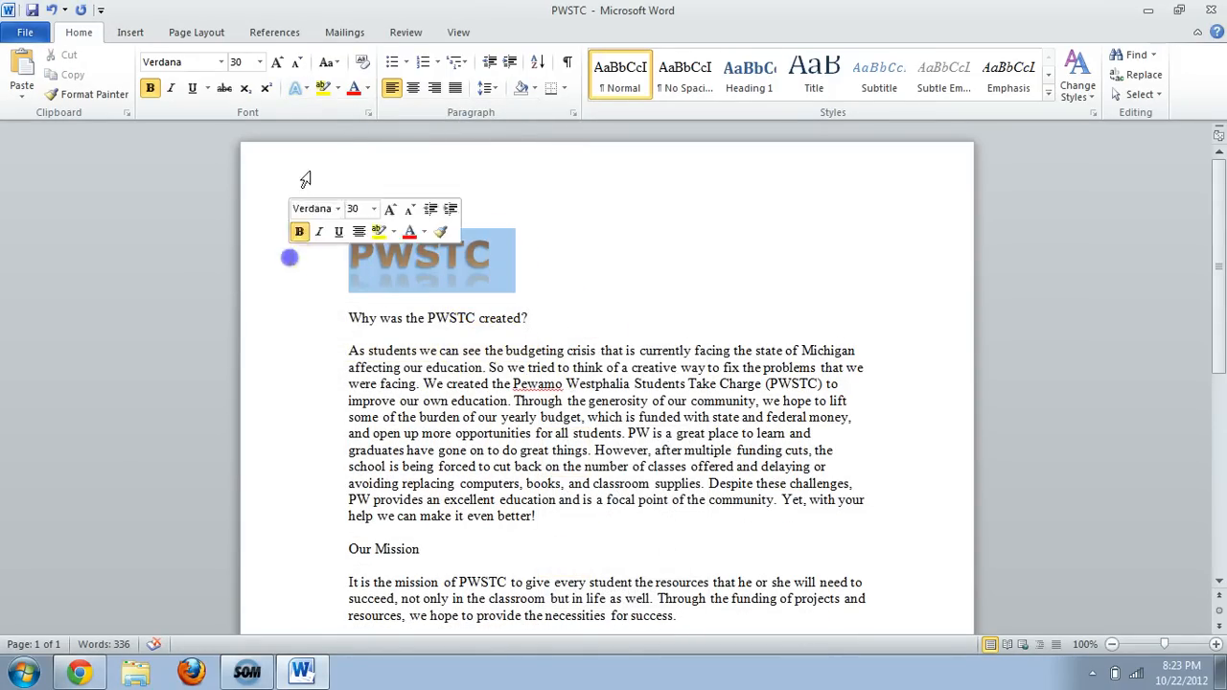
click(303, 87)
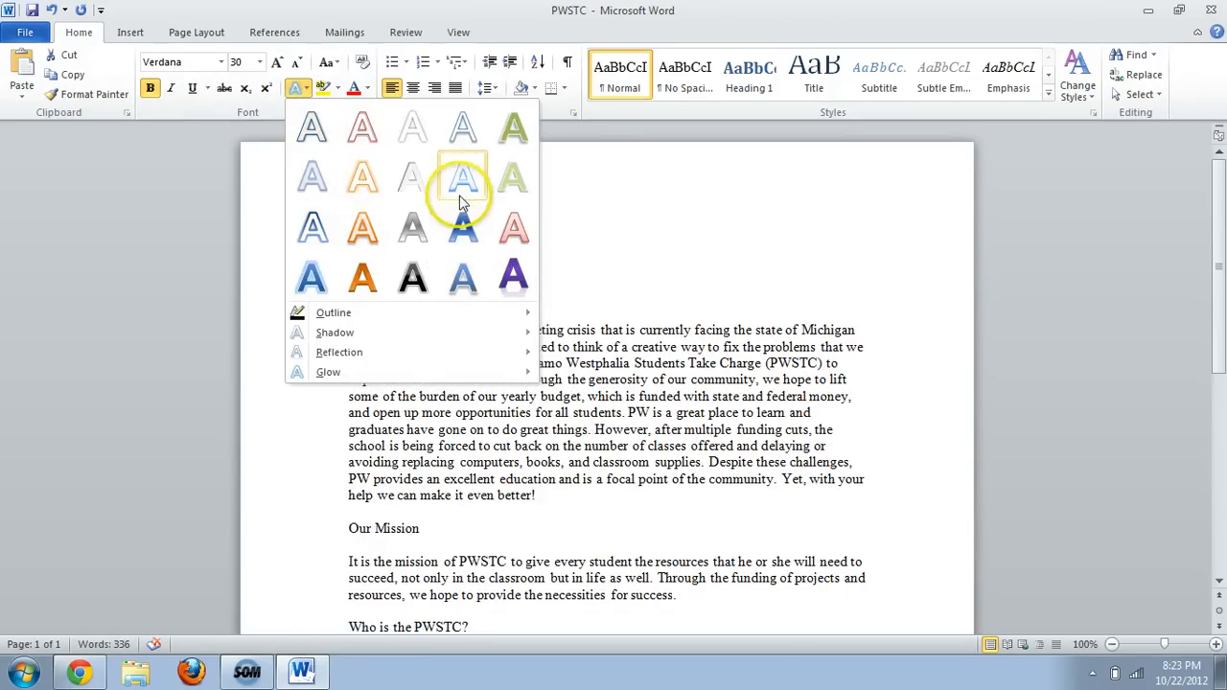
click(460, 235)
click(482, 362)
click(315, 249)
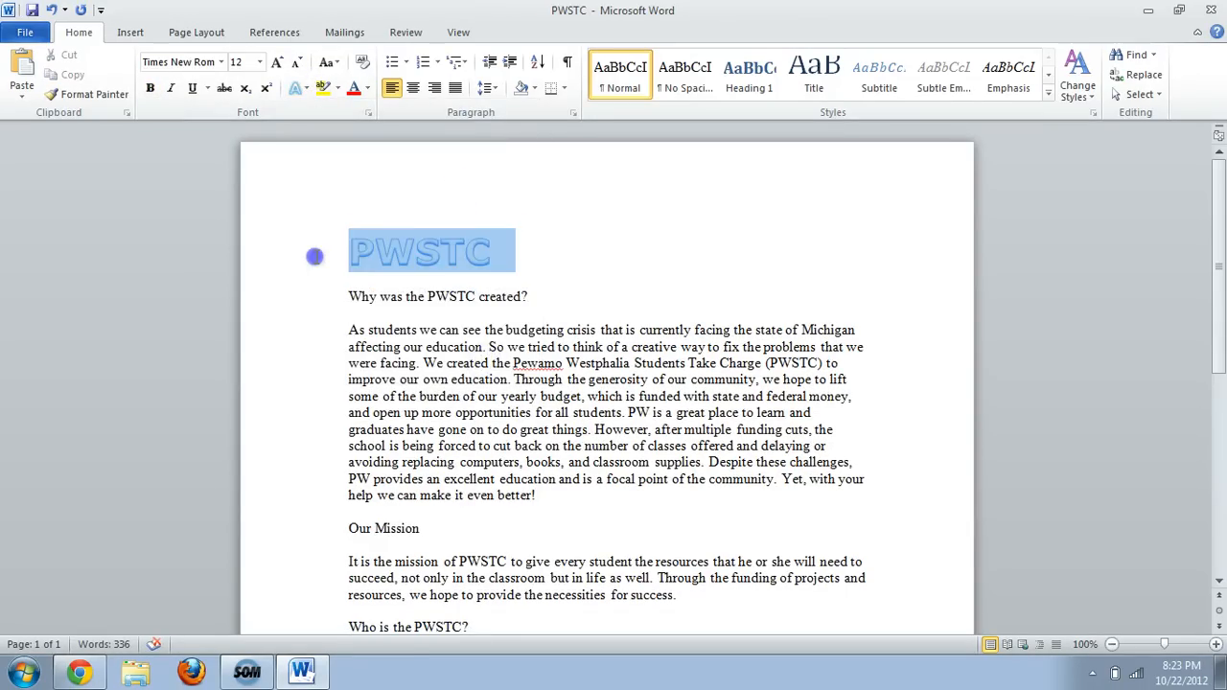
click(397, 249)
click(290, 249)
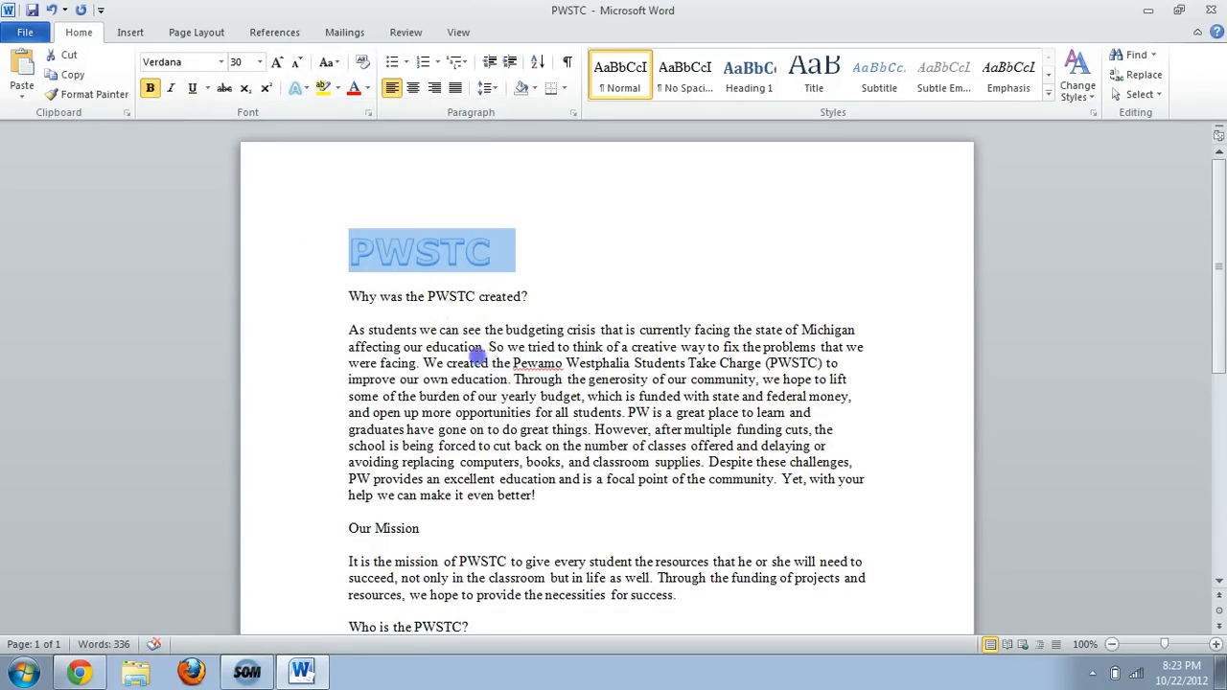
click(476, 359)
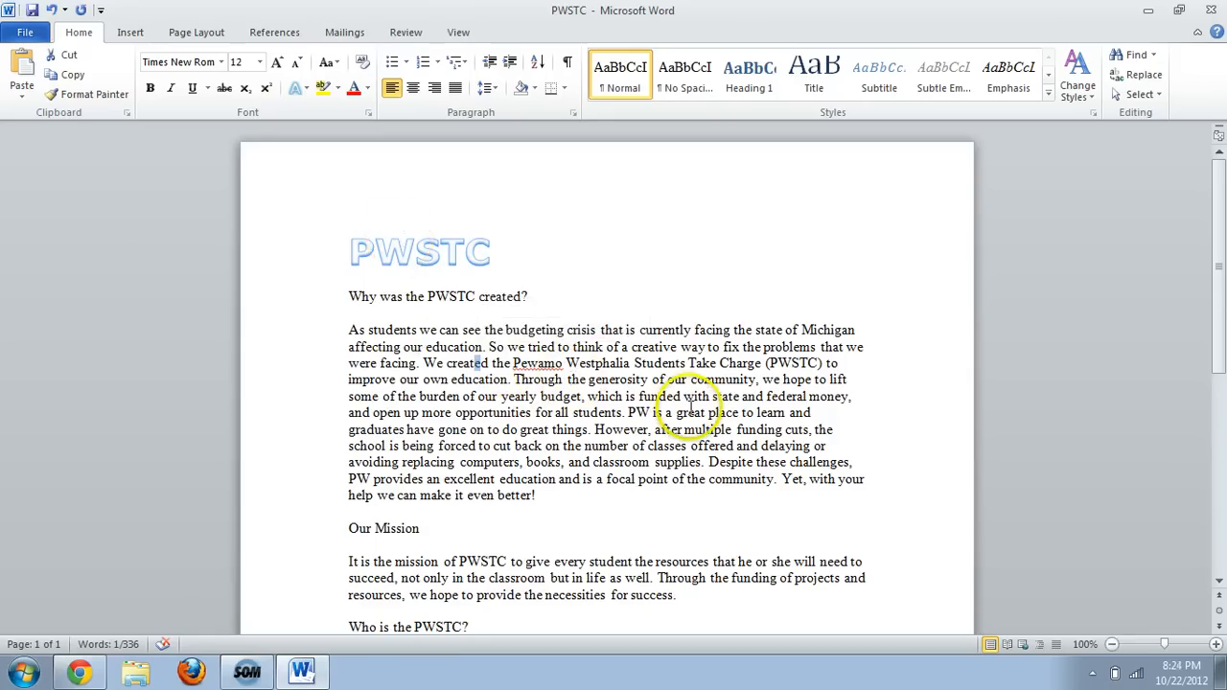
key(ctrl+z)
click(697, 396)
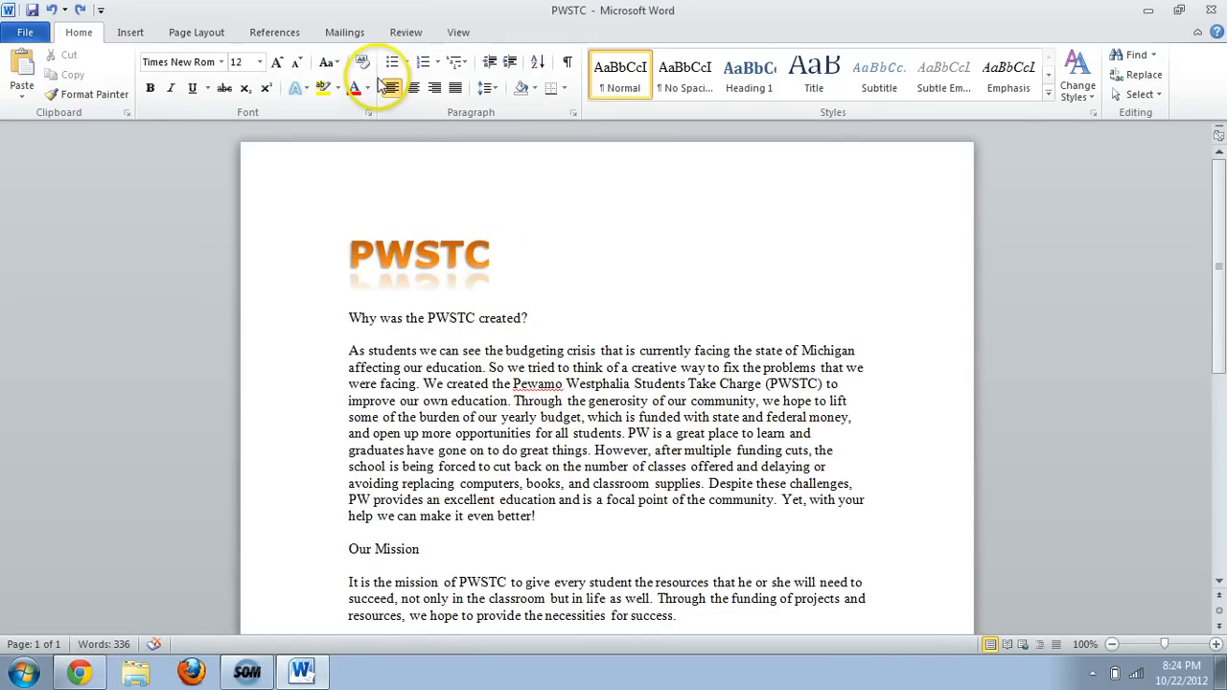
click(551, 314)
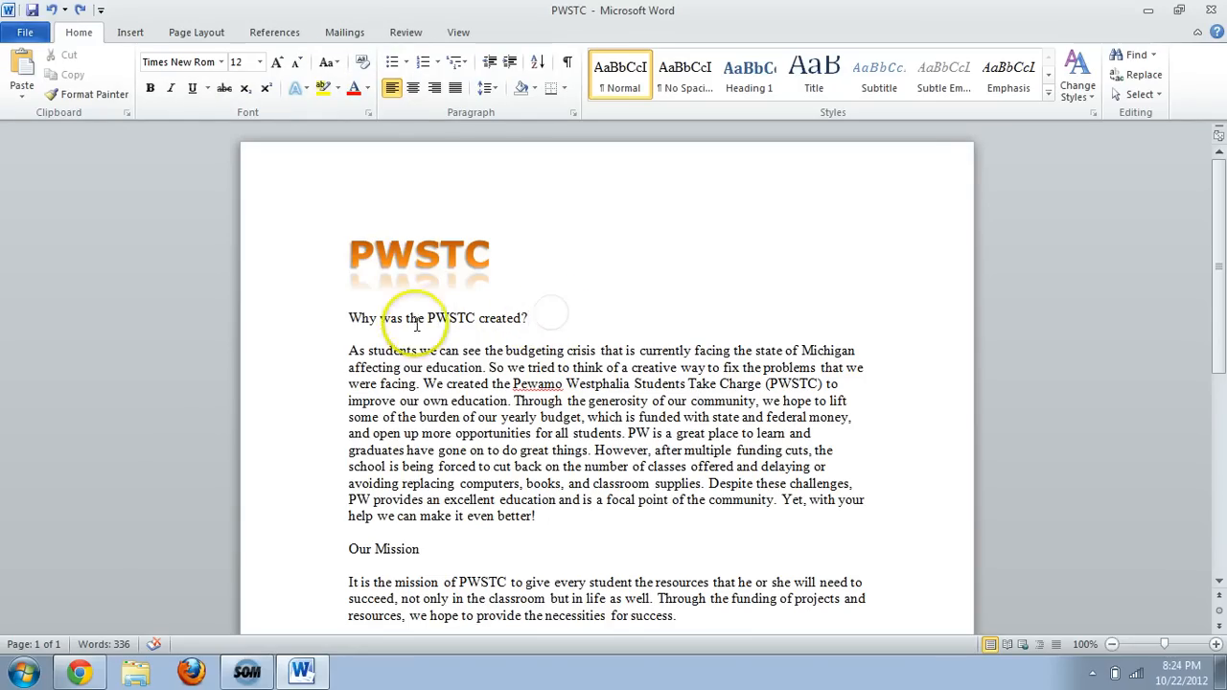
drag(344, 317, 559, 320)
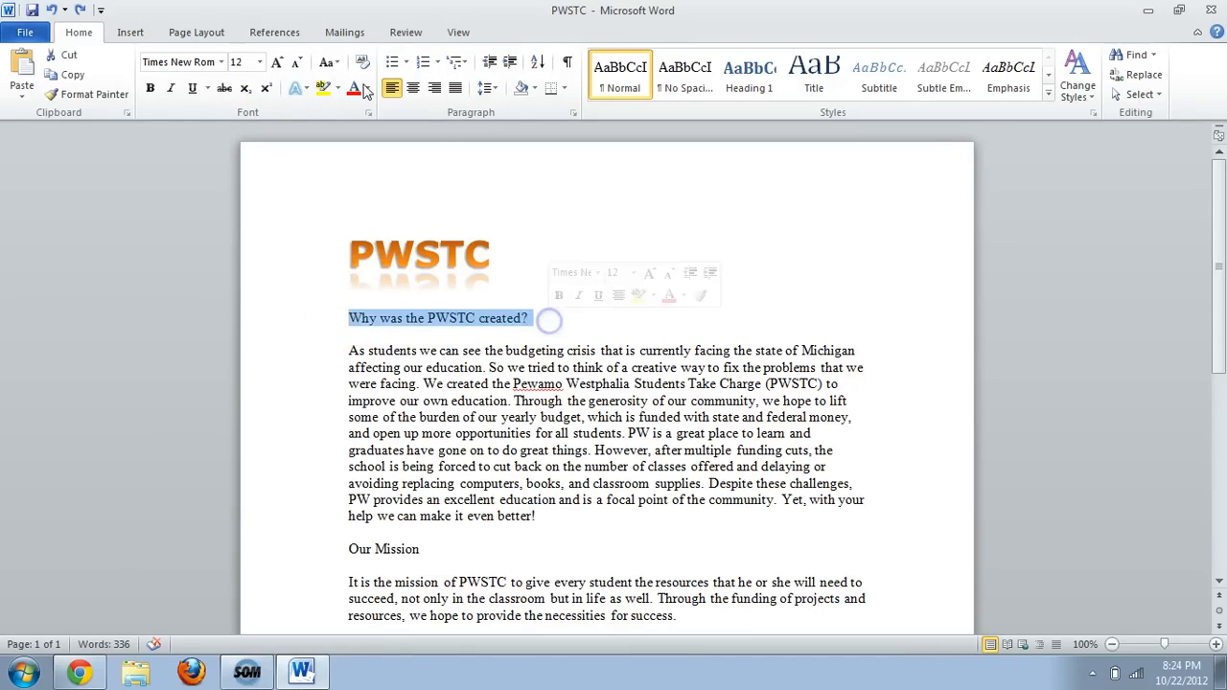
scroll(431, 401, down, 4)
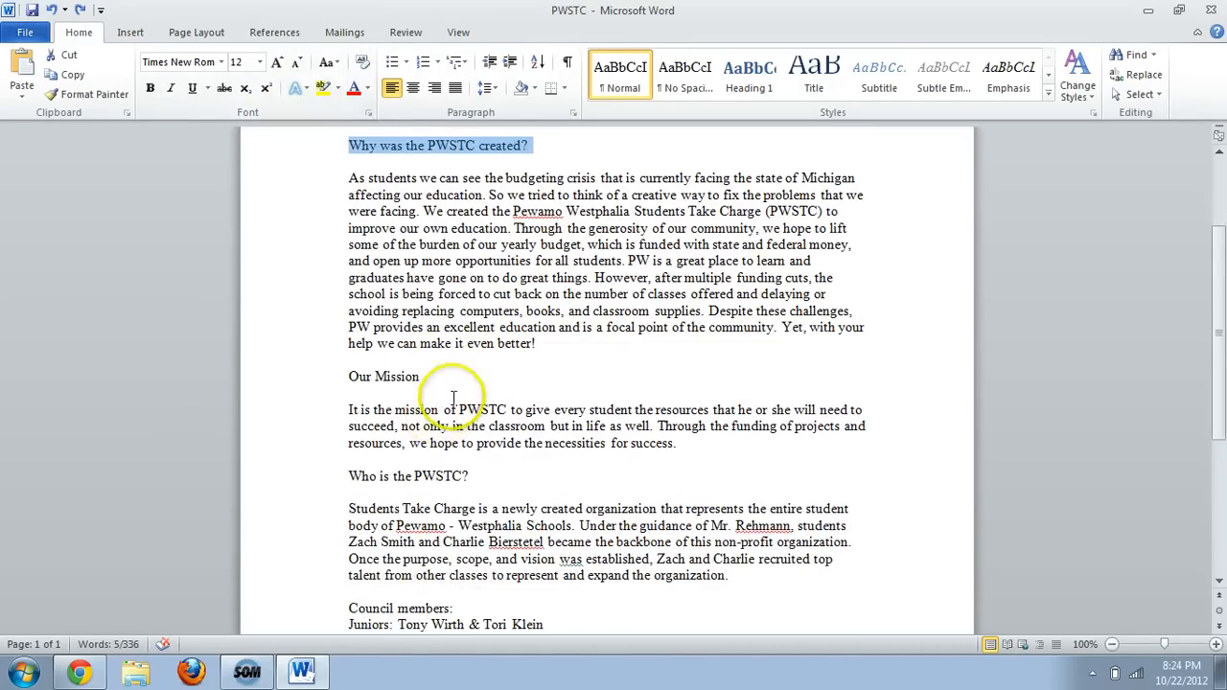
scroll(470, 411, up, 3)
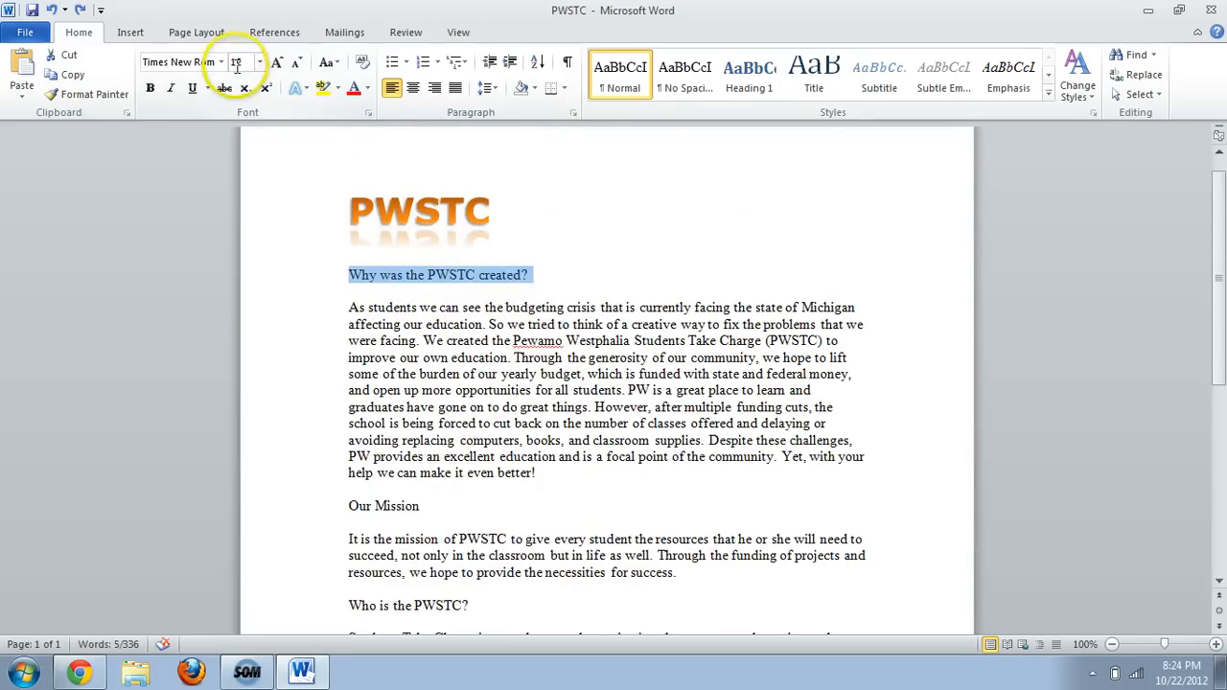
click(221, 61)
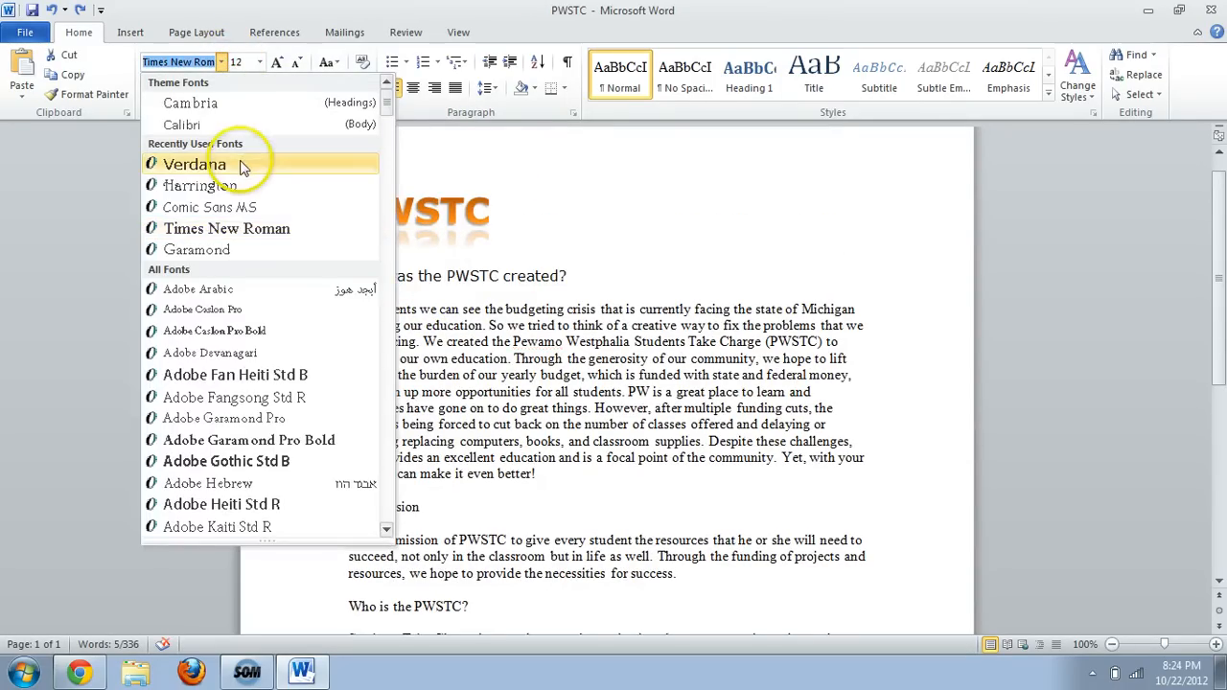
click(607, 341)
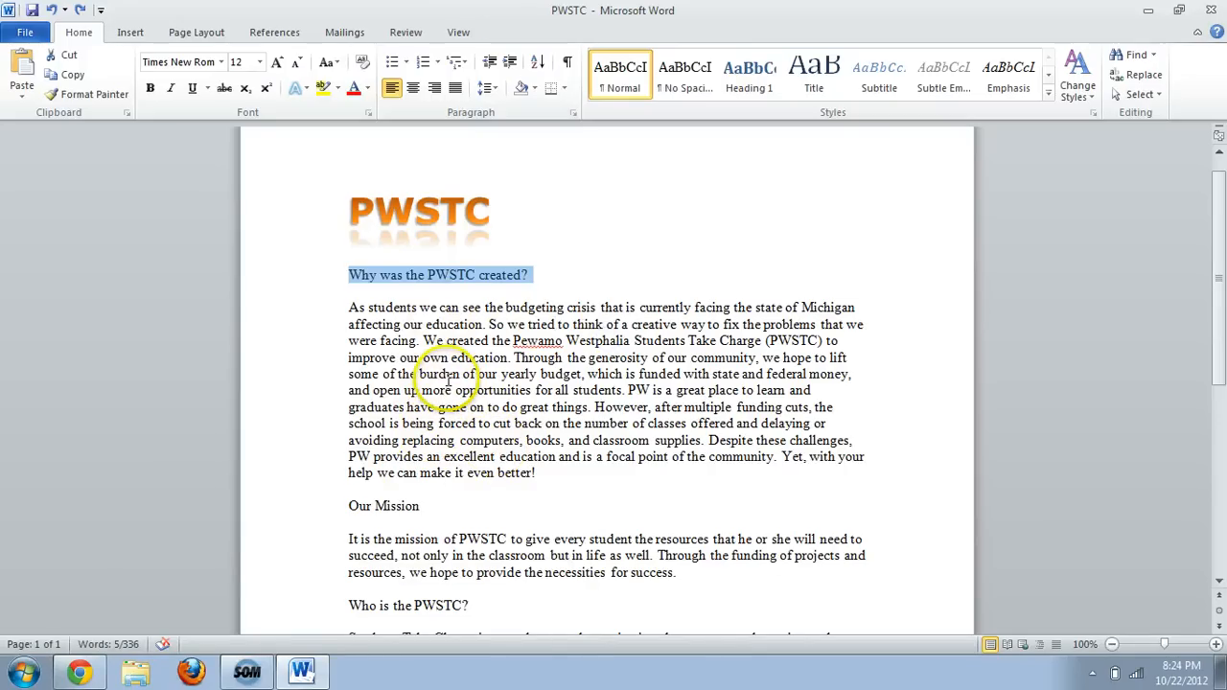
Set the font of the entire document to Verdana
key(ctrl+a)
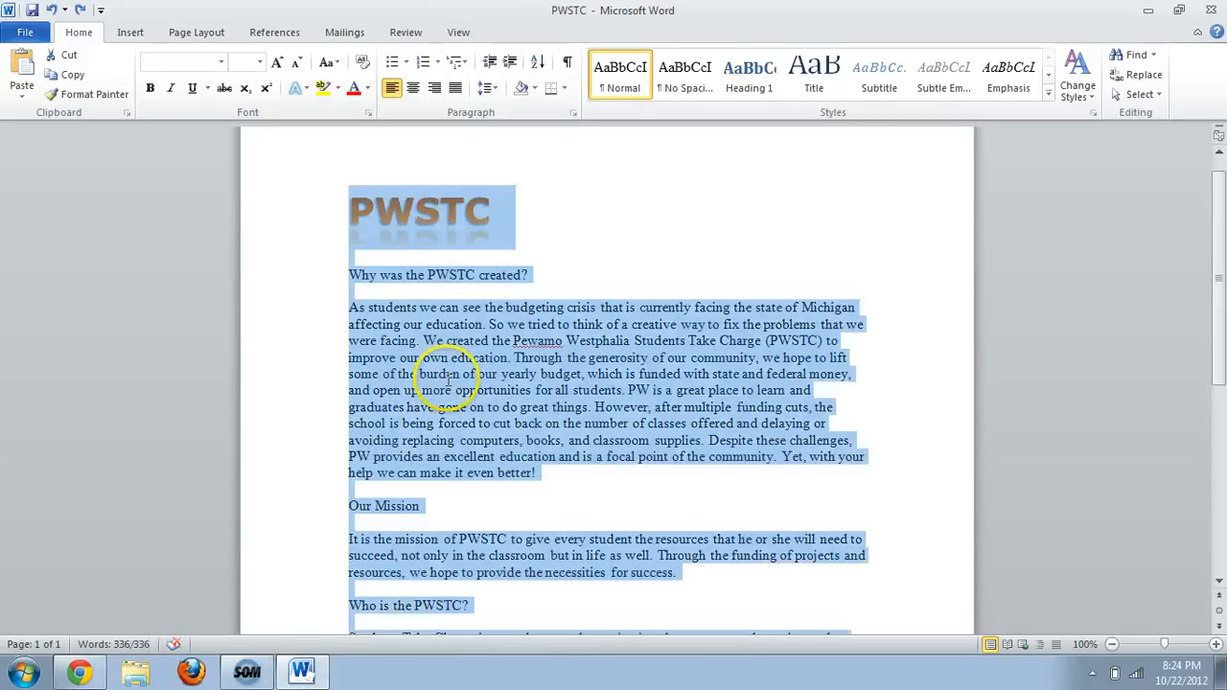
click(221, 62)
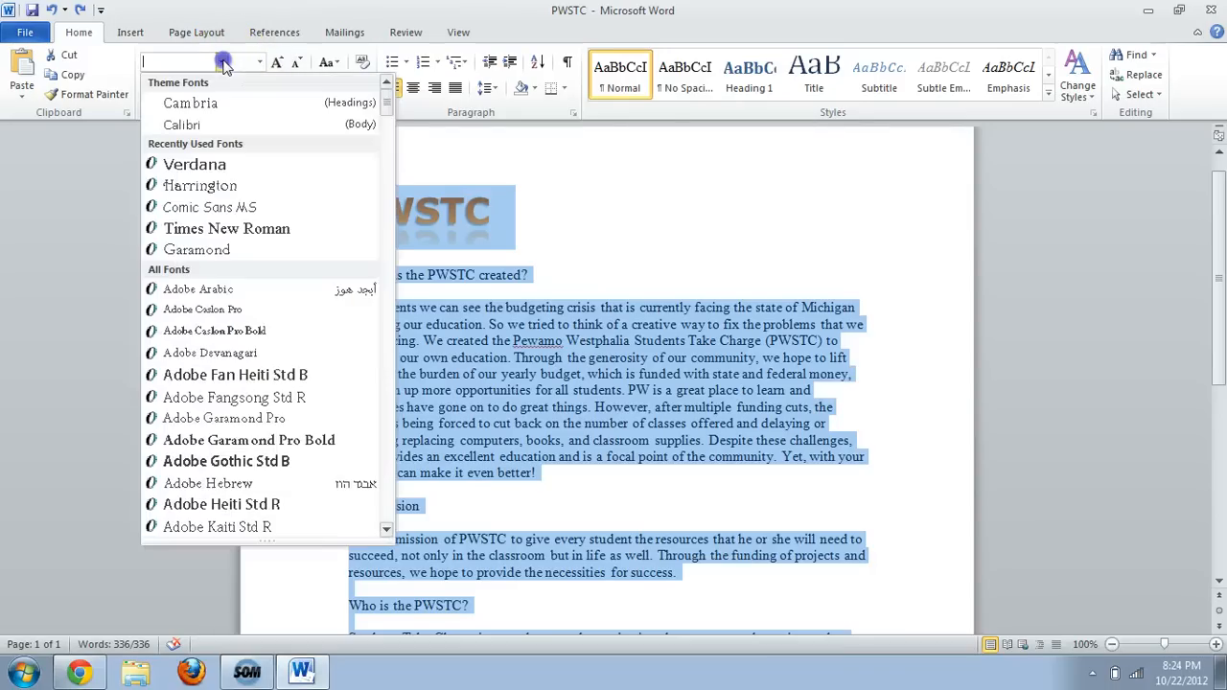
click(252, 165)
click(573, 343)
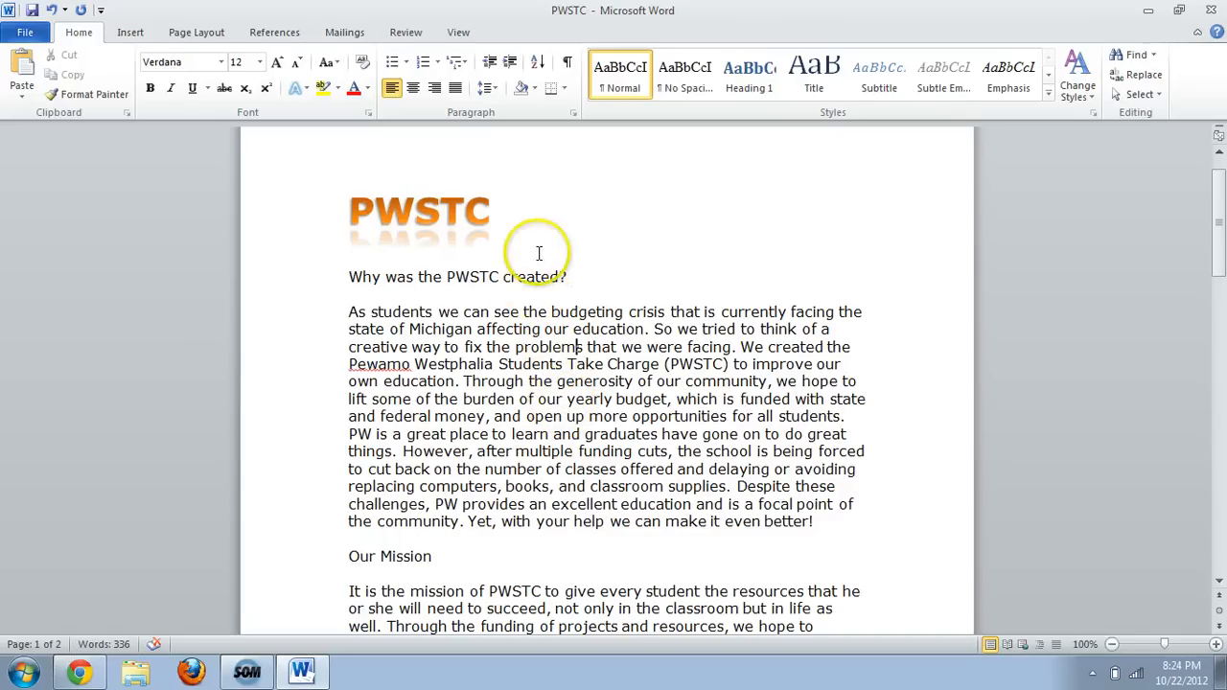
Underline the headings "Why was the PWSTC created?" and "Our Mission"
click(304, 269)
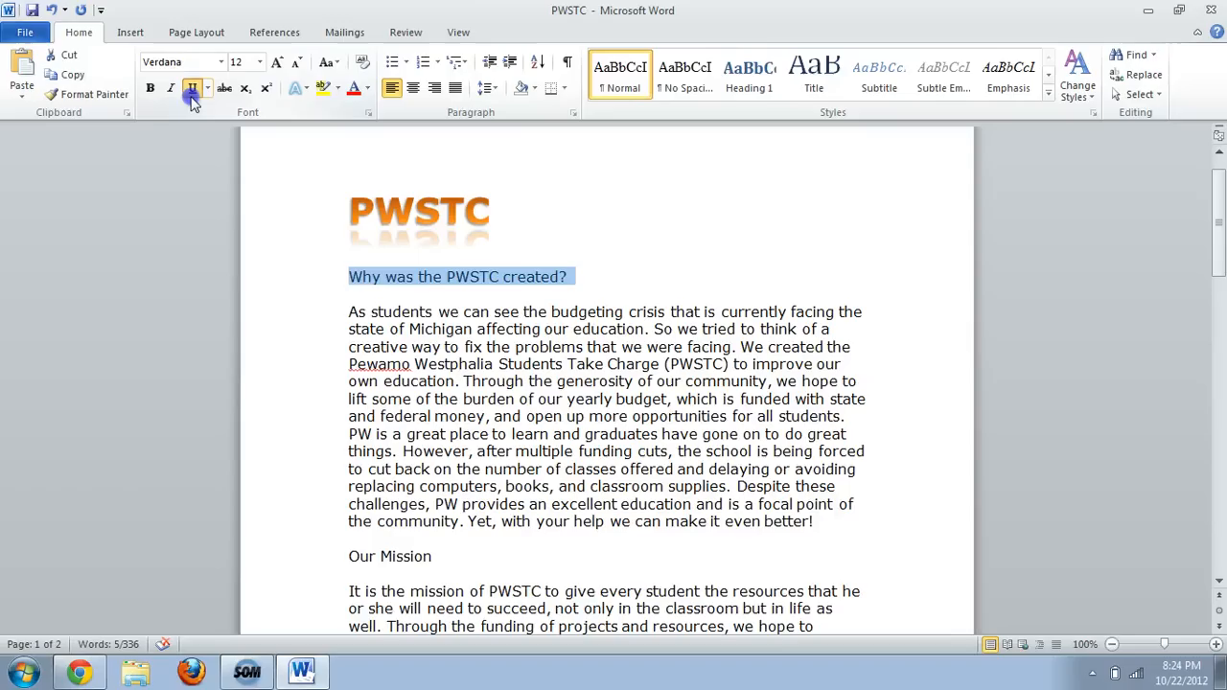
click(467, 401)
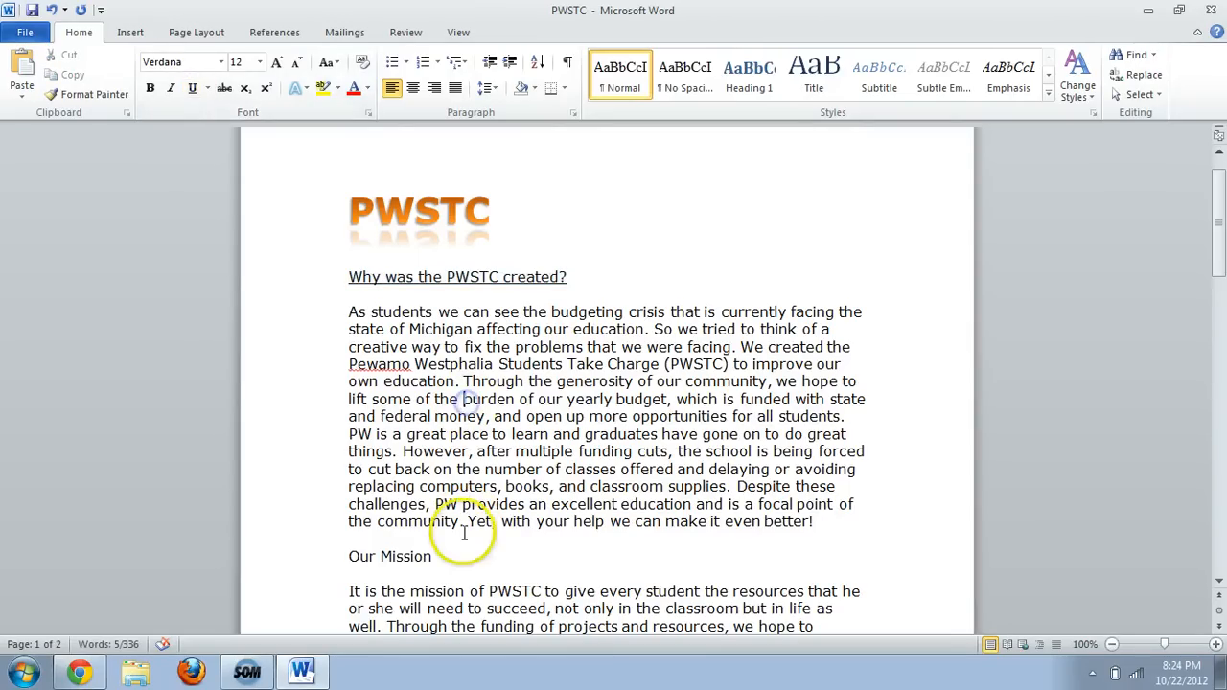
click(316, 557)
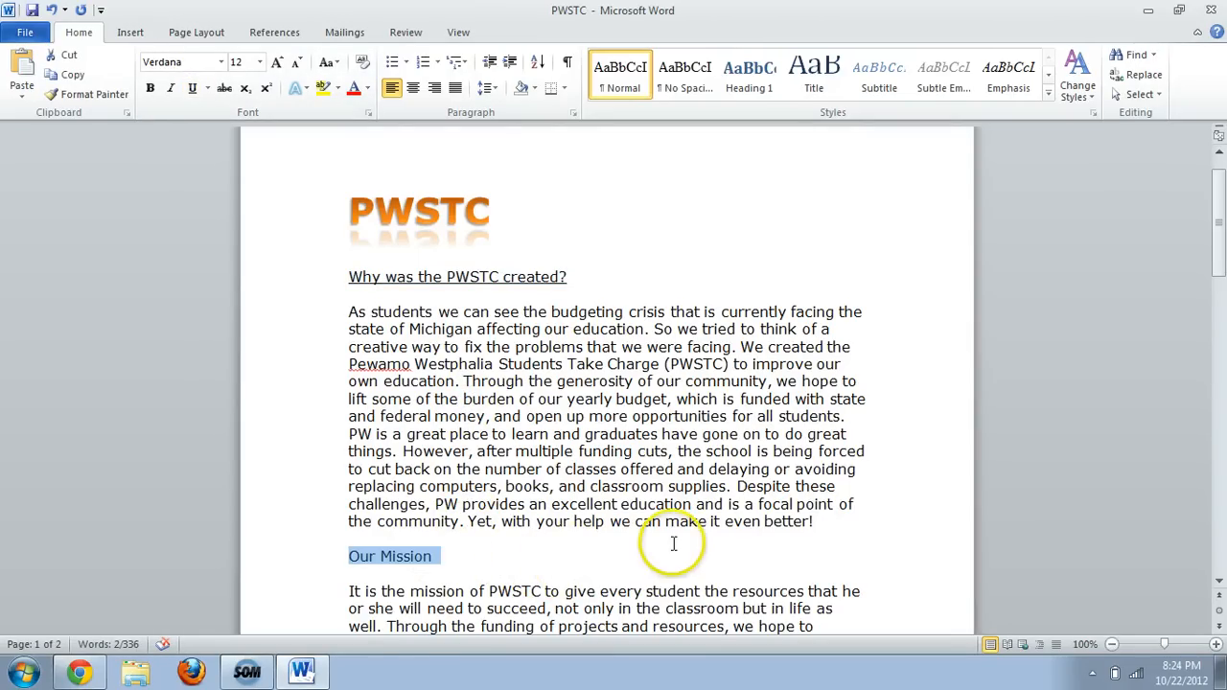
key(ctrl+u)
Underline the headings "Who is the PWSTC?" and "Council members:"
scroll(676, 518, down, 4)
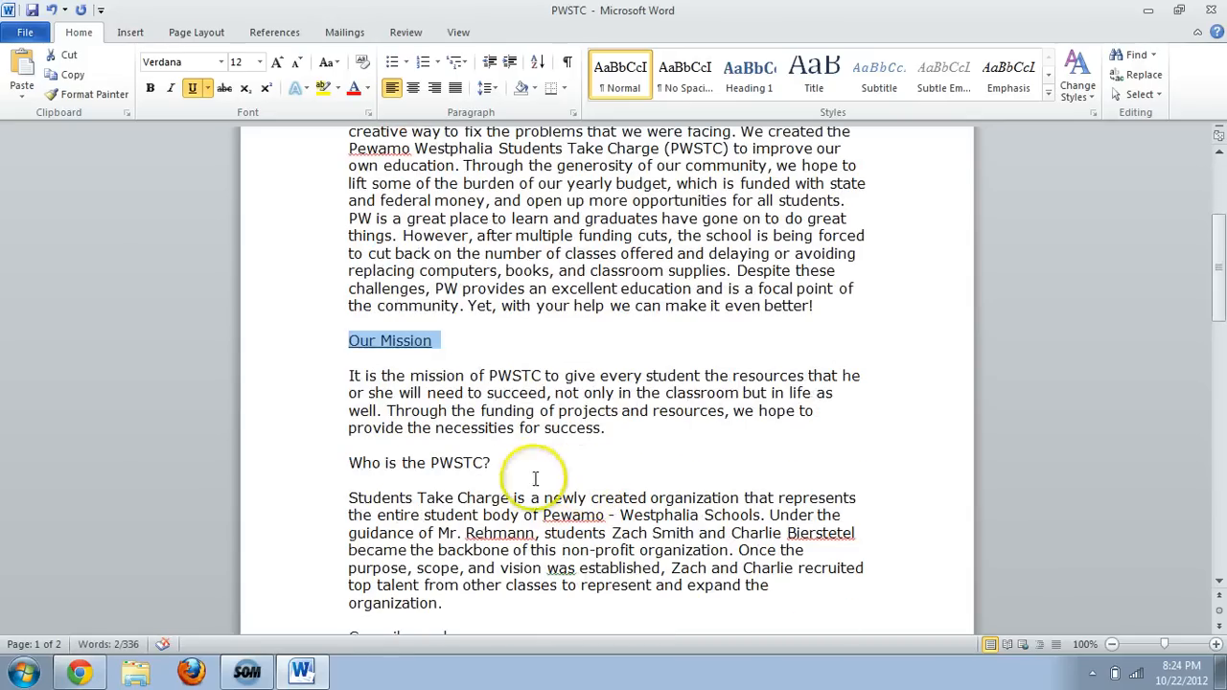
drag(498, 464, 353, 466)
key(ctrl+u)
scroll(598, 487, down, 2)
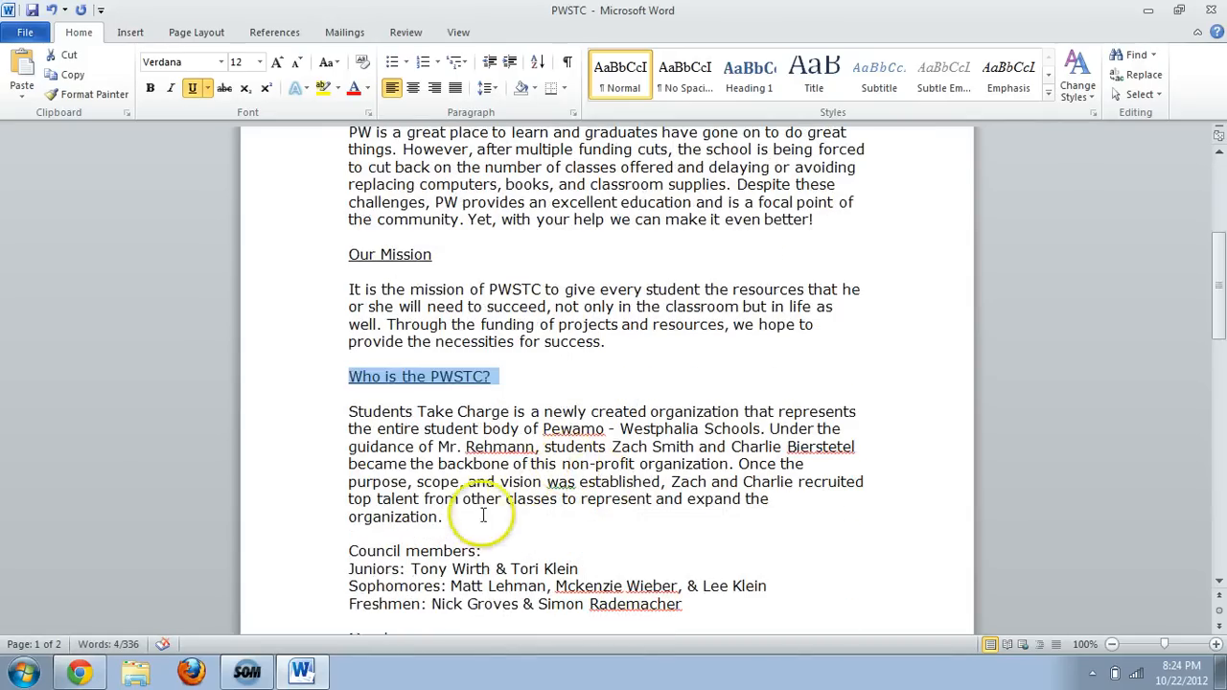
drag(490, 553, 339, 548)
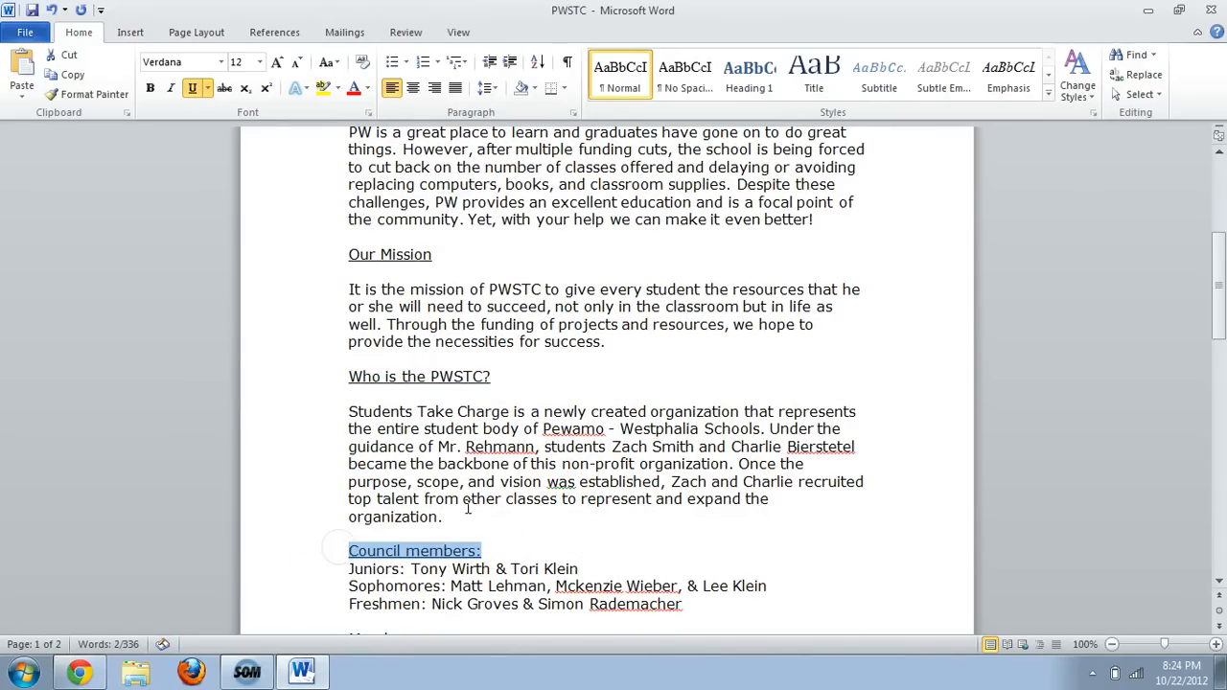
click(630, 500)
Underline the "Members:" heading at the end of the first page
scroll(645, 450, down, 3)
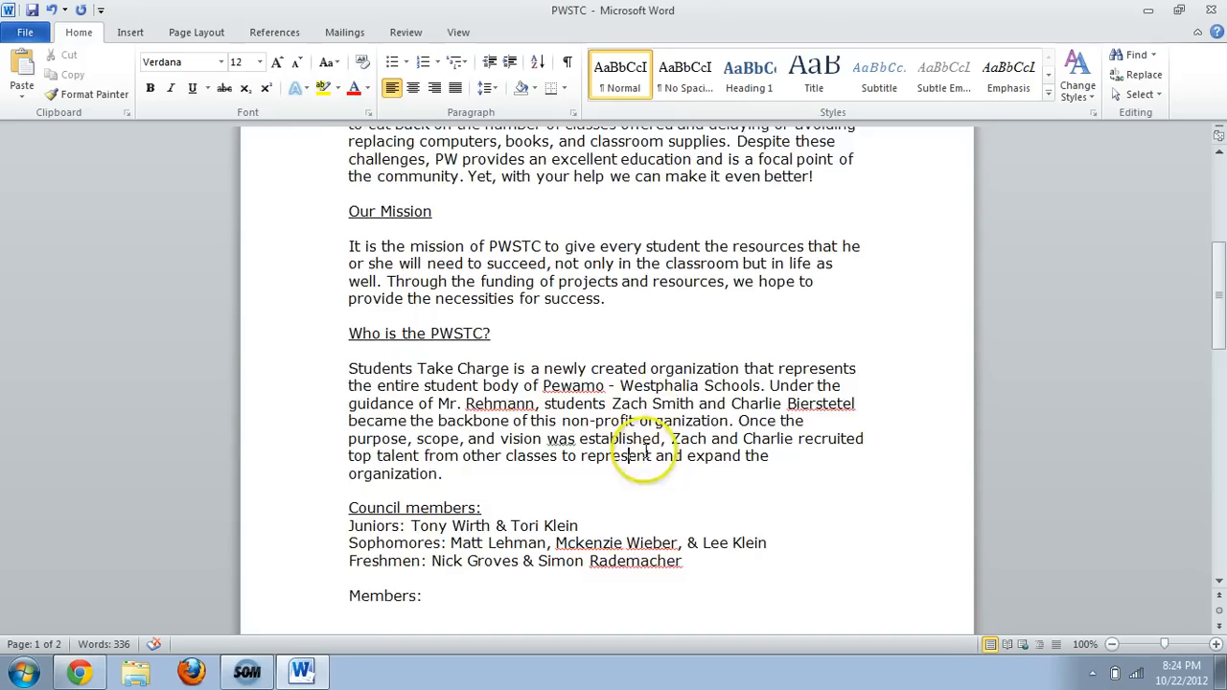
click(495, 551)
scroll(443, 502, down, 4)
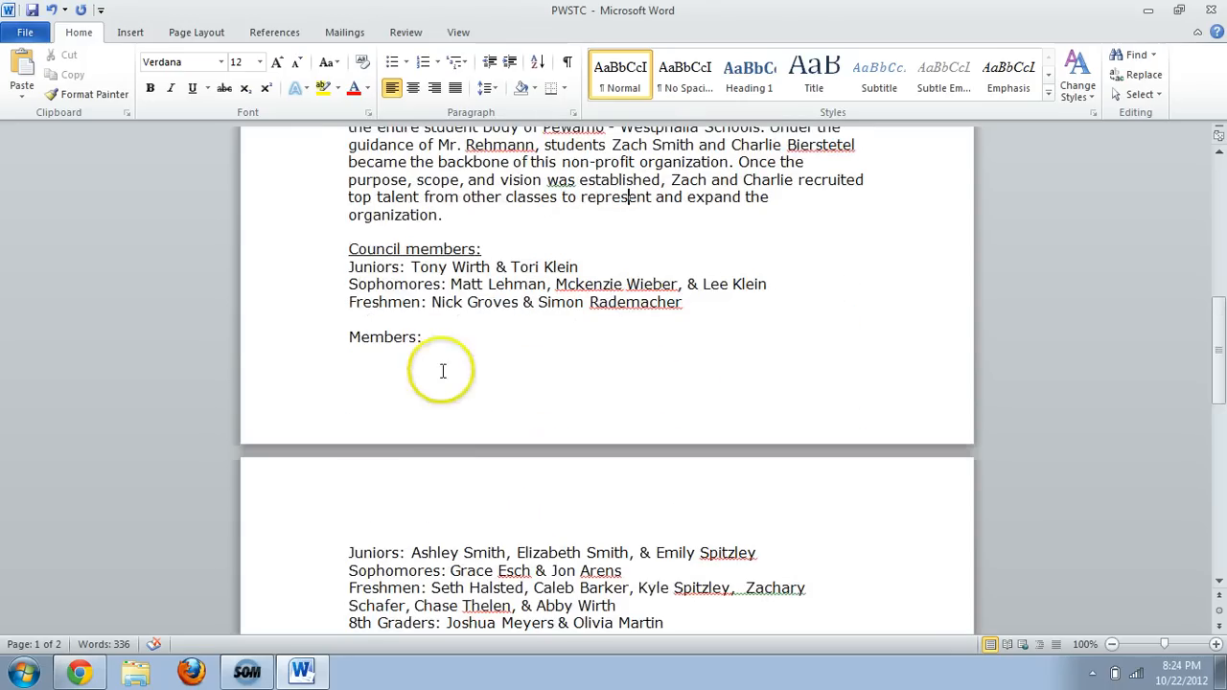
drag(294, 333, 294, 324)
click(192, 87)
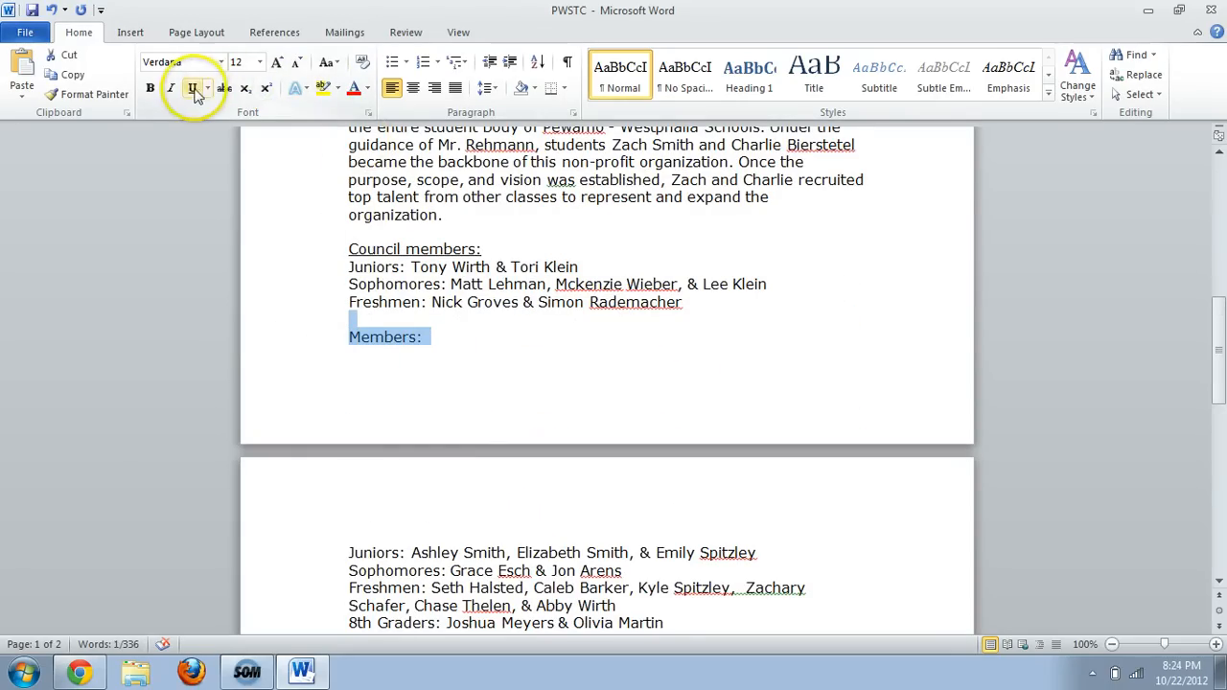
click(460, 412)
Set the line spacing of the paragraph under "Why was the PWSTC created?" to 1.5
scroll(462, 414, down, 1)
scroll(474, 415, up, 15)
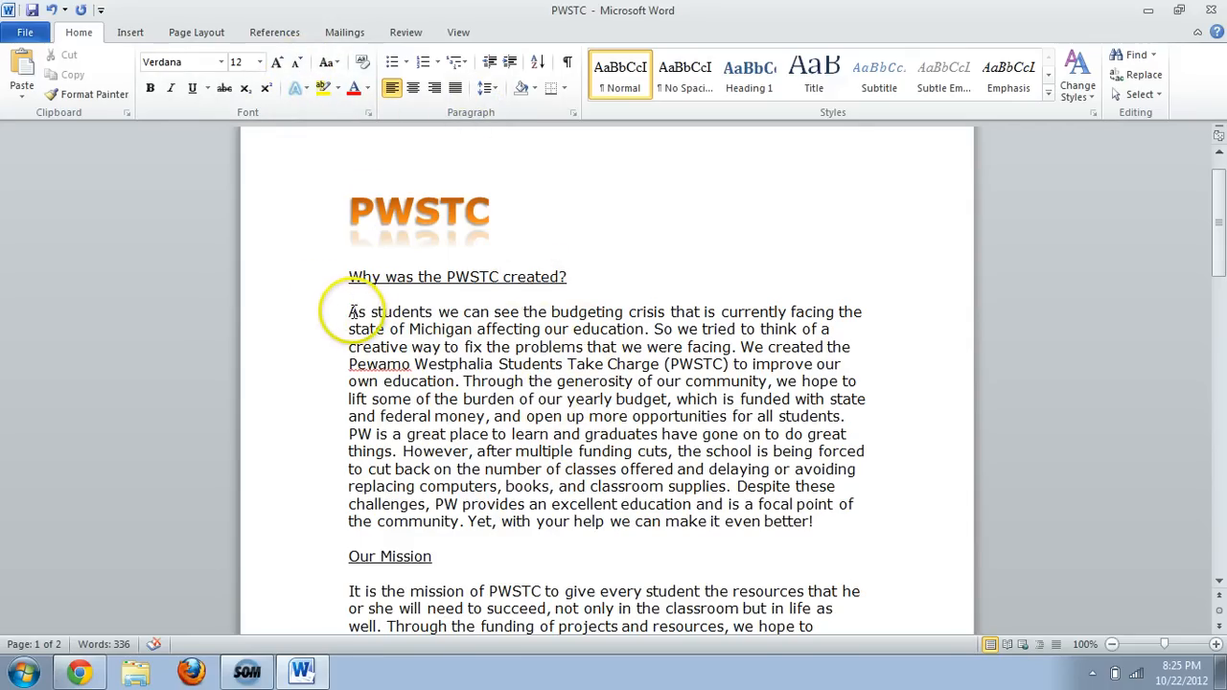
drag(348, 311, 810, 519)
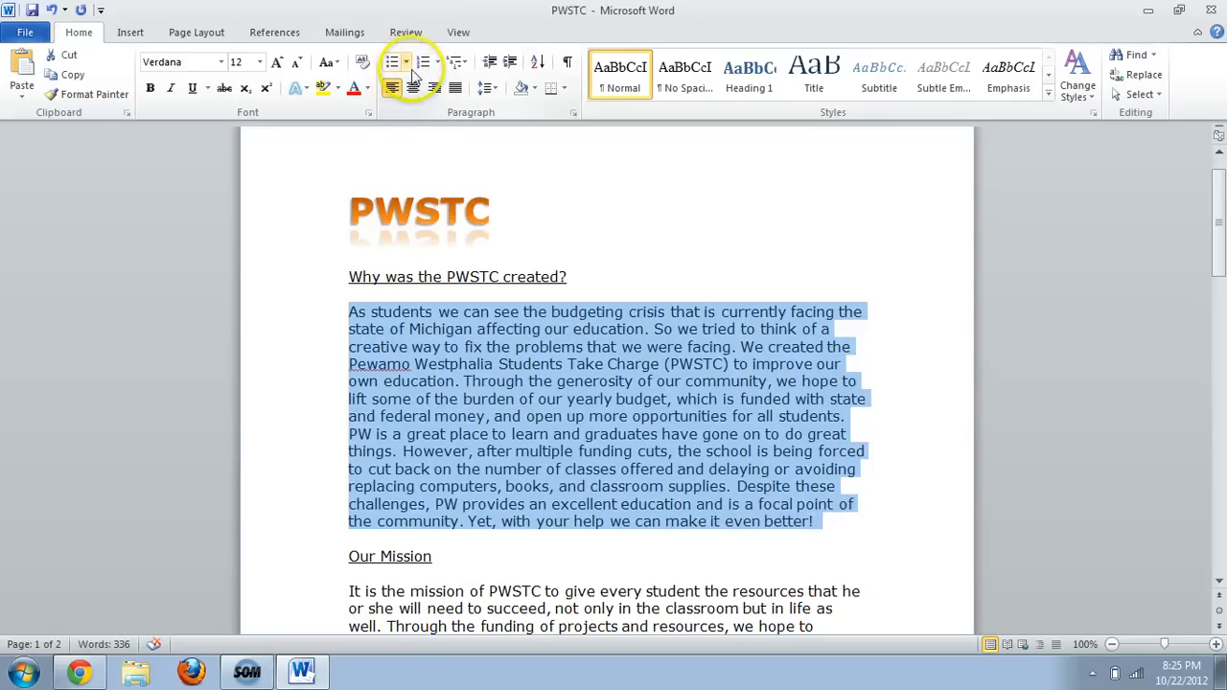
click(494, 89)
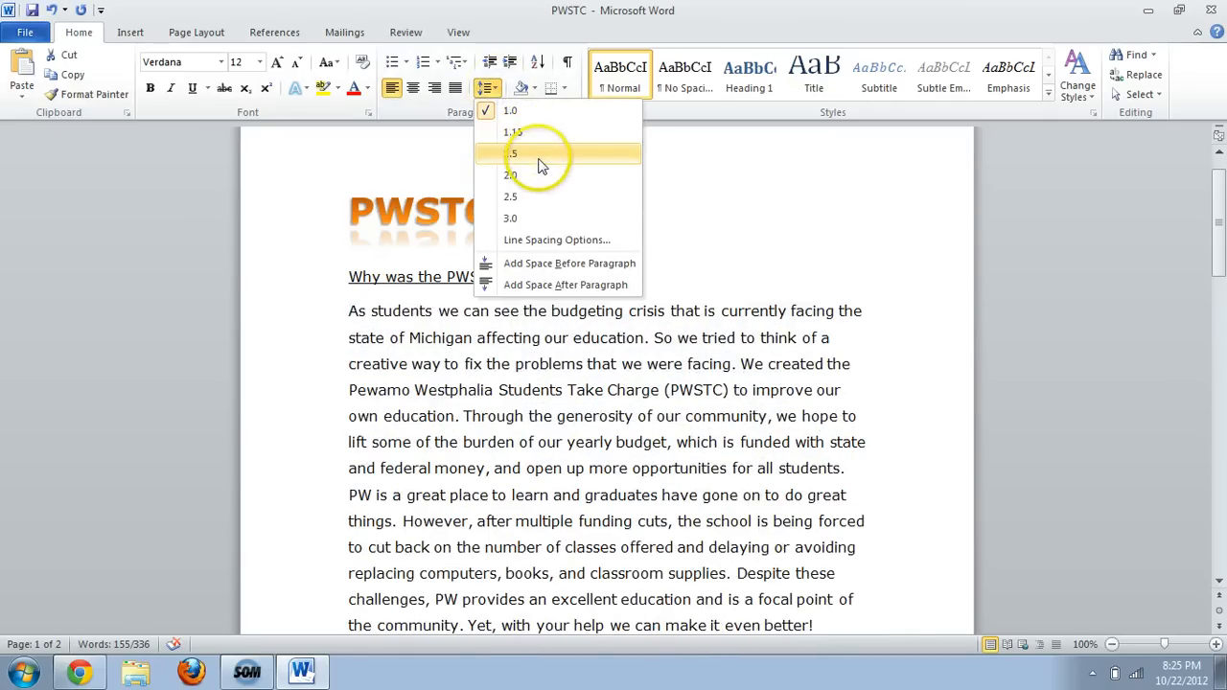
click(540, 154)
Set the font size of all text below the PWSTC title to 10
scroll(443, 320, down, 2)
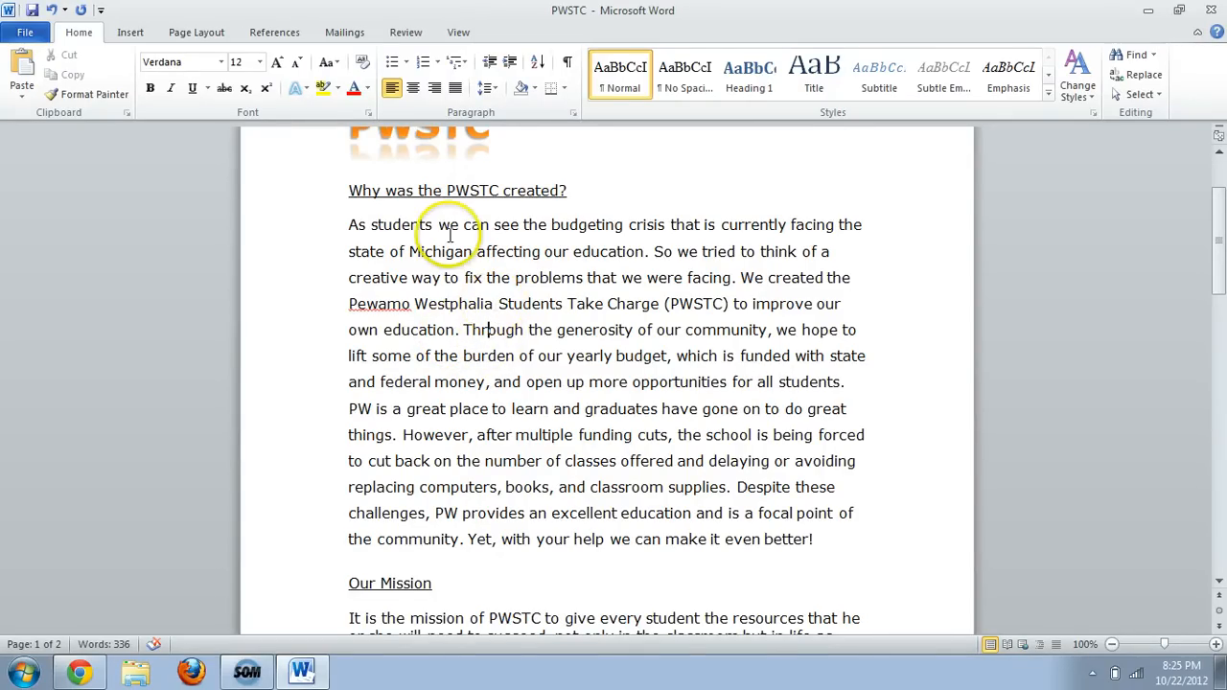
drag(335, 192, 602, 685)
scroll(583, 419, up, 15)
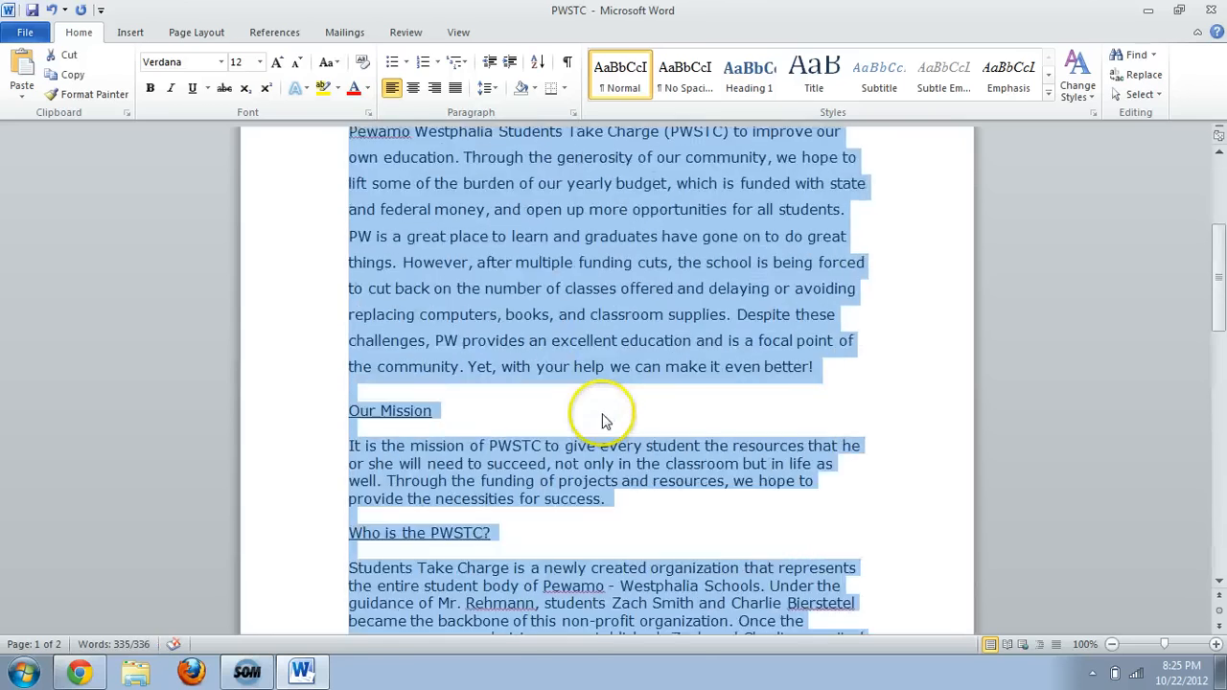
scroll(602, 419, up, 3)
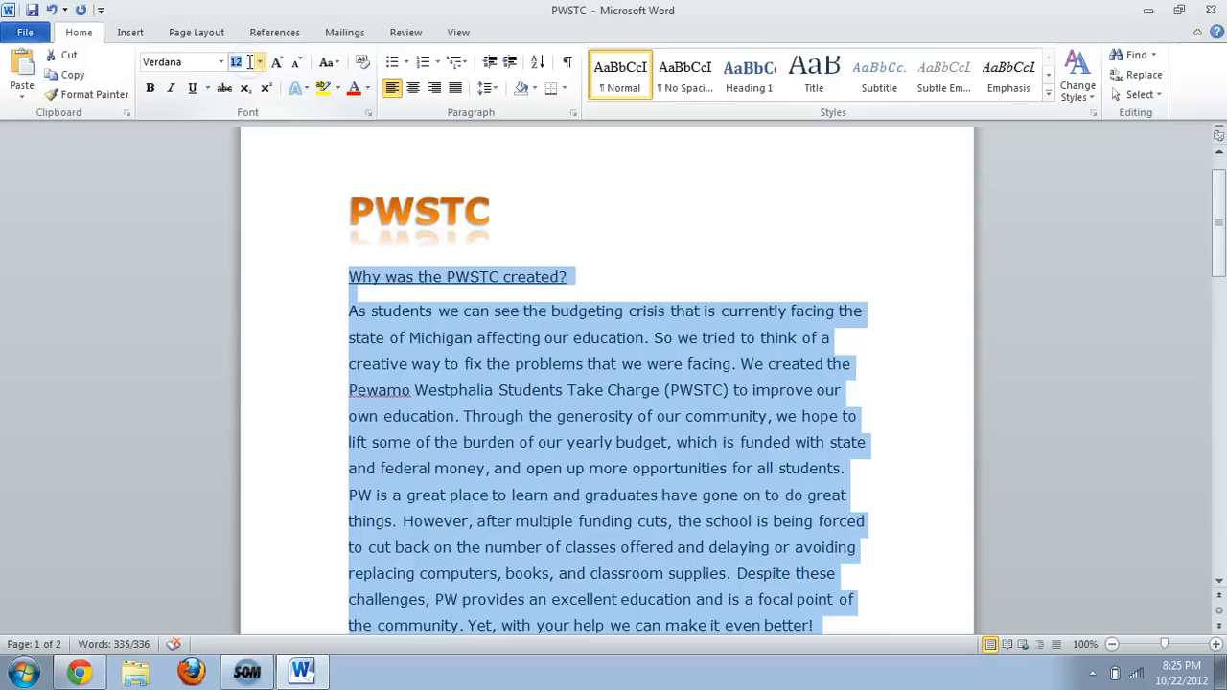
text(10)
key(Return)
click(594, 340)
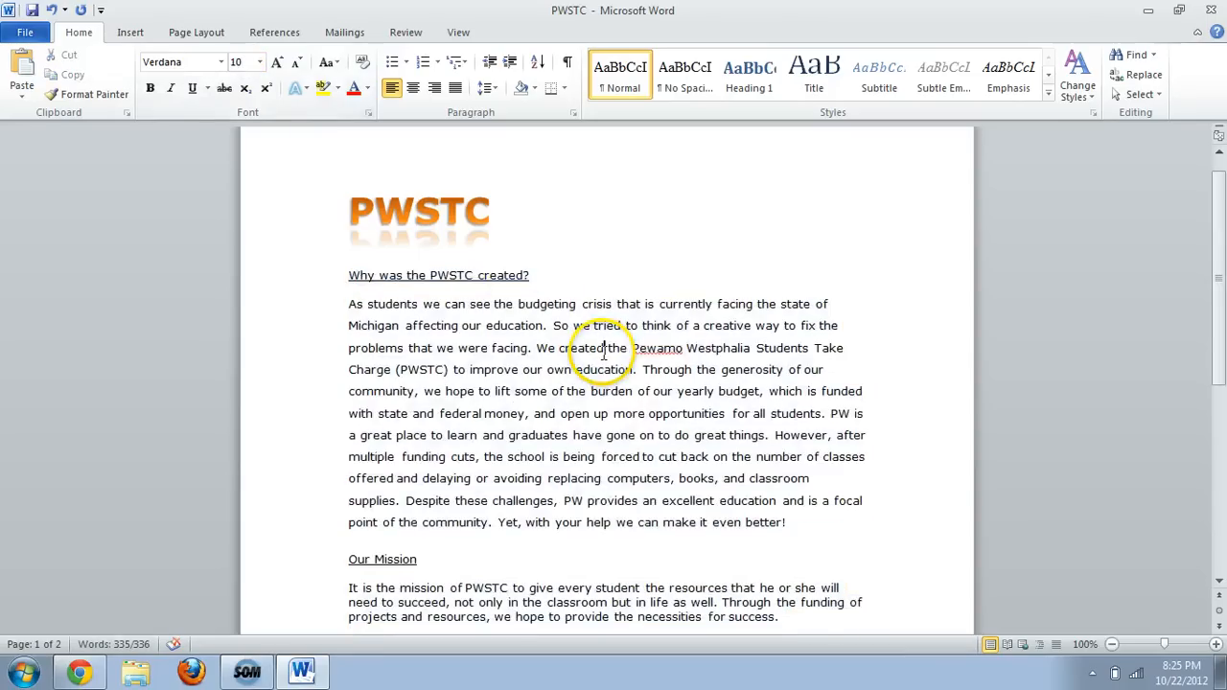
Turn the three lines under the "Council members:" heading into a bulleted list with round bullets
scroll(585, 384, down, 3)
scroll(584, 384, down, 2)
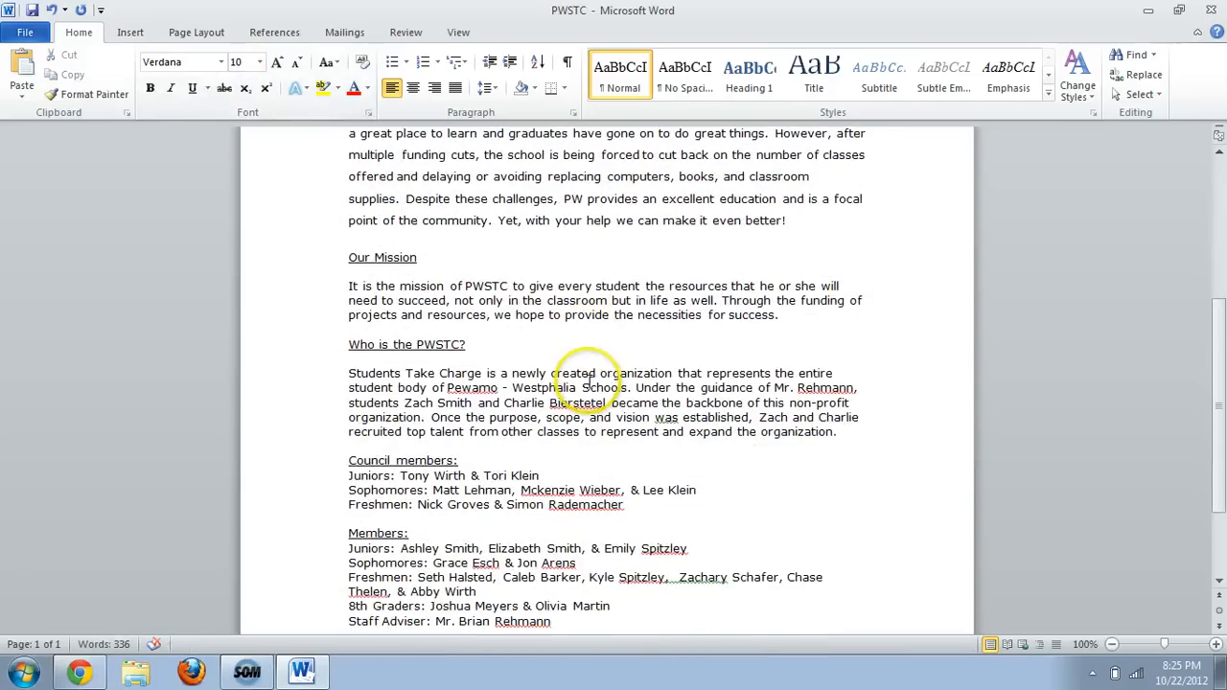
scroll(575, 388, up, 1)
scroll(566, 393, down, 5)
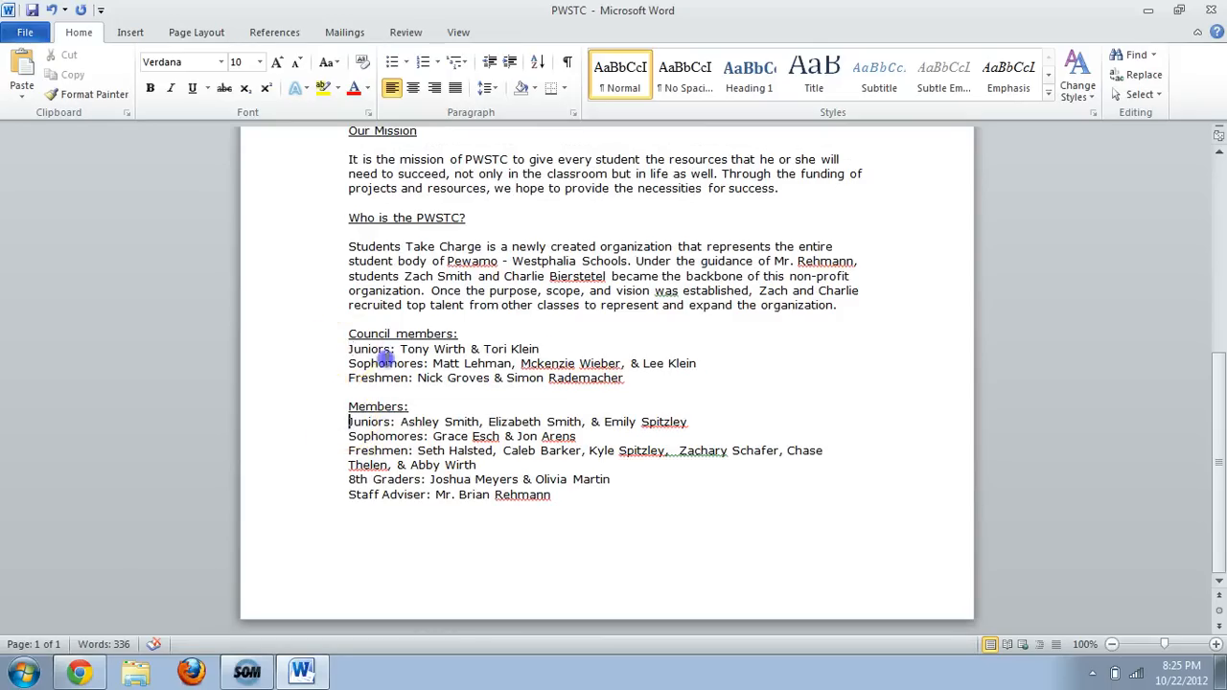
drag(384, 358, 665, 381)
click(383, 309)
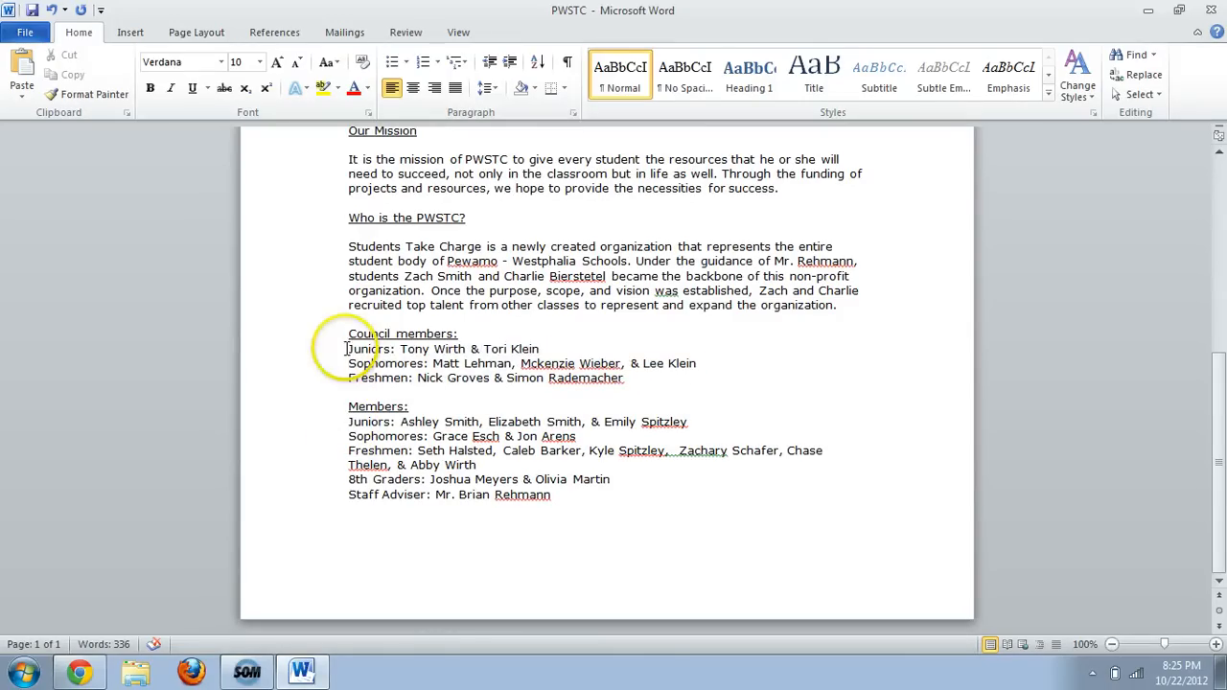
drag(346, 349, 660, 387)
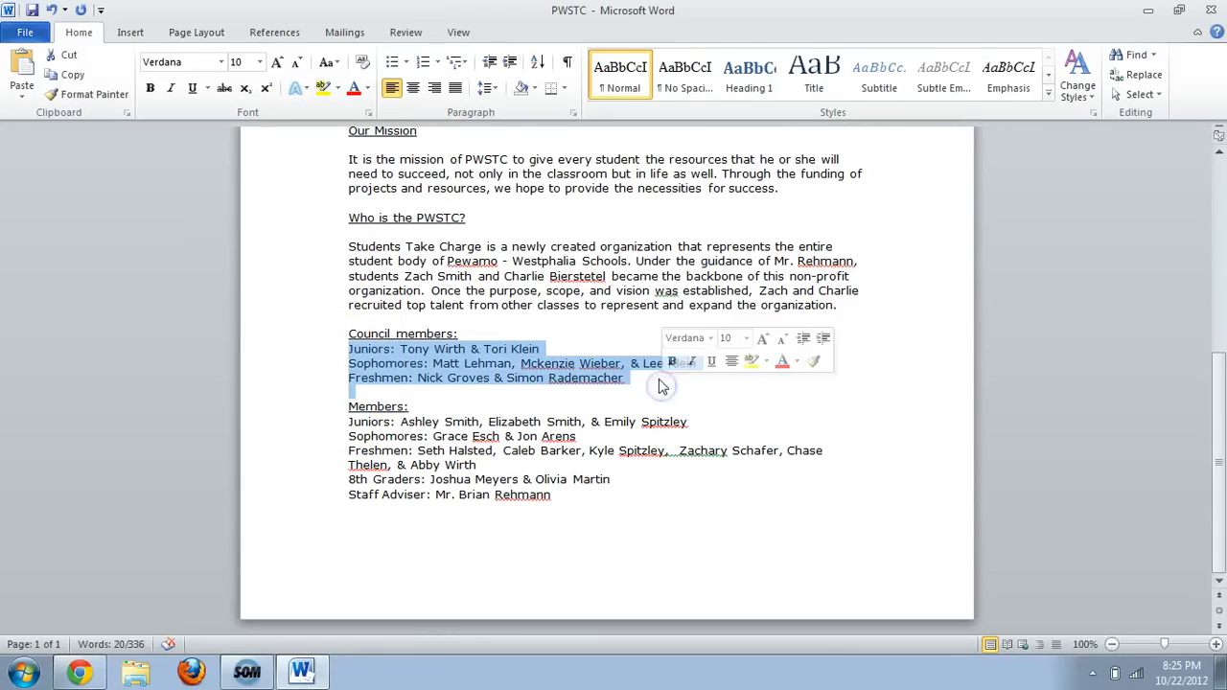
click(394, 63)
click(487, 348)
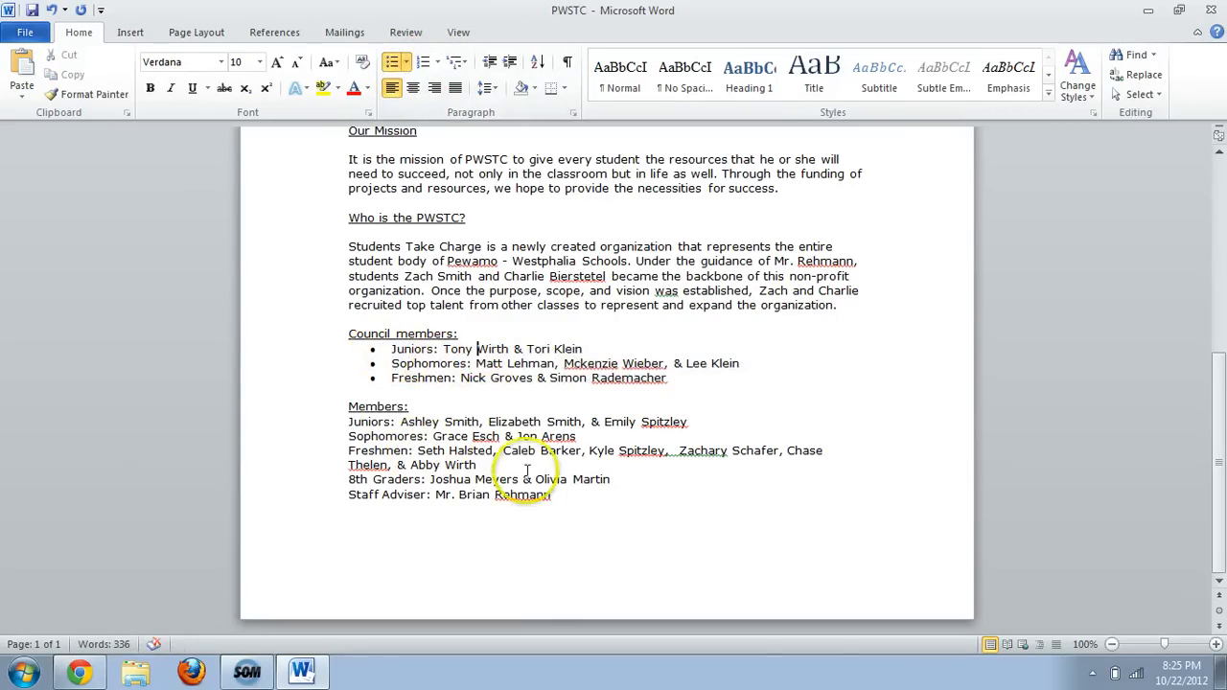
Turn the entries under the "Members:" heading into a bulleted list with small square bullets
drag(570, 499, 340, 412)
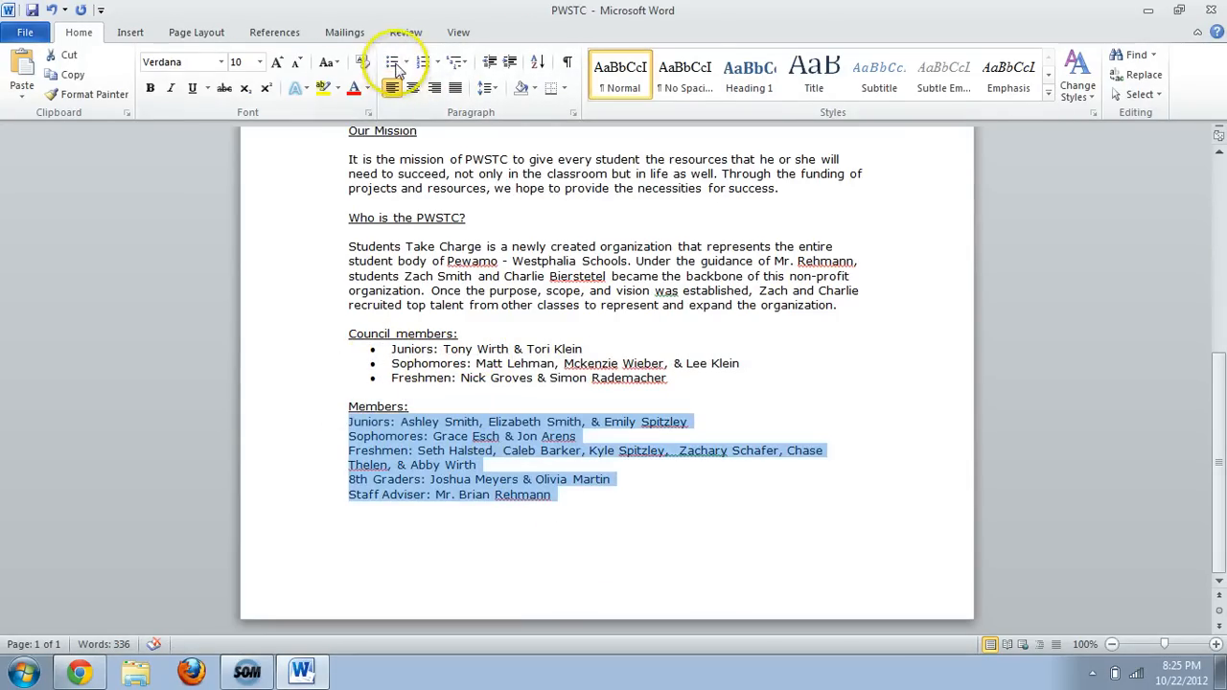
click(393, 63)
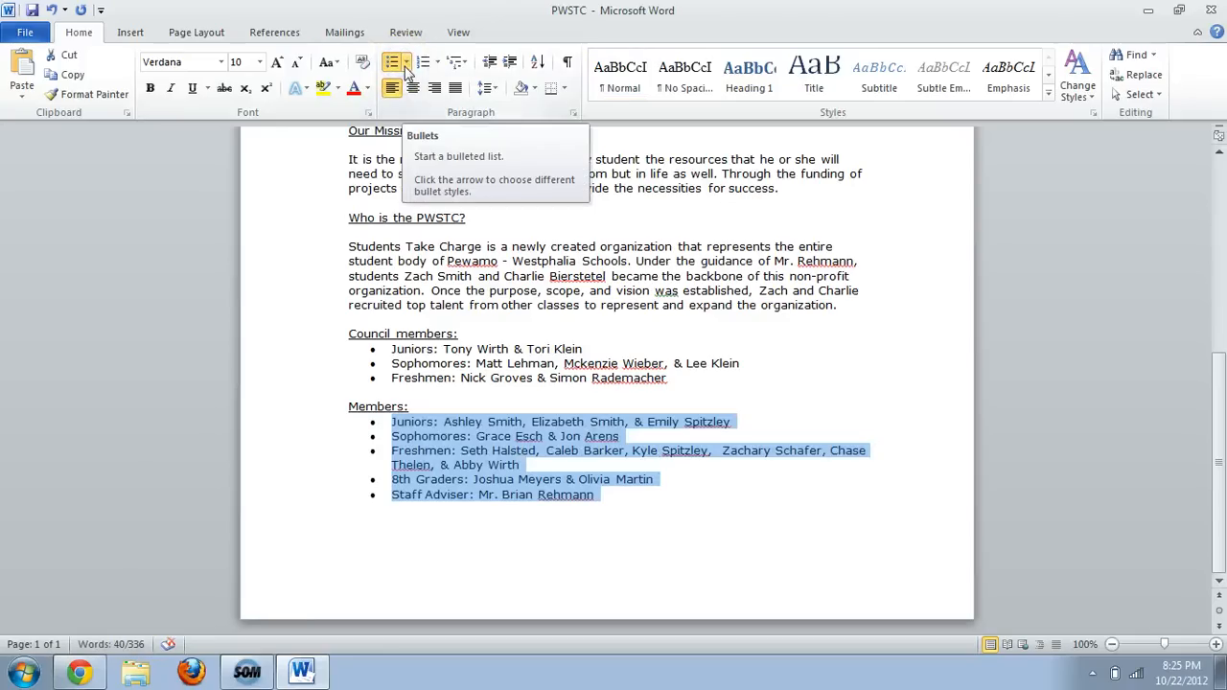
click(405, 63)
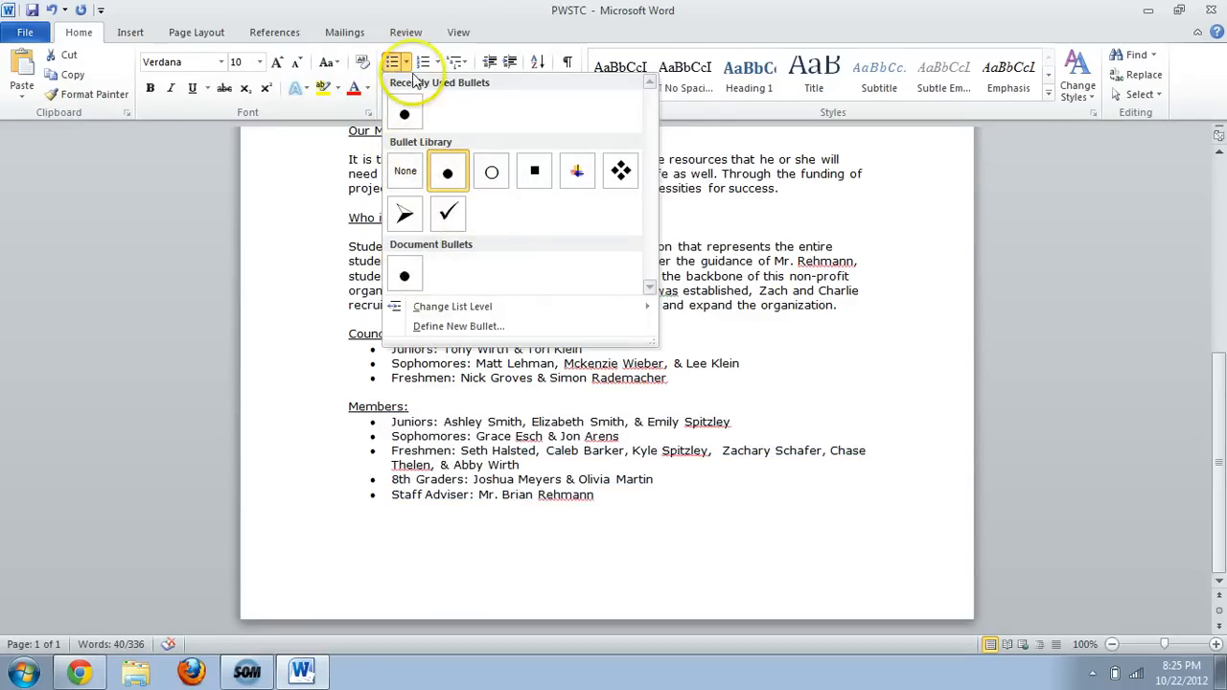
click(437, 64)
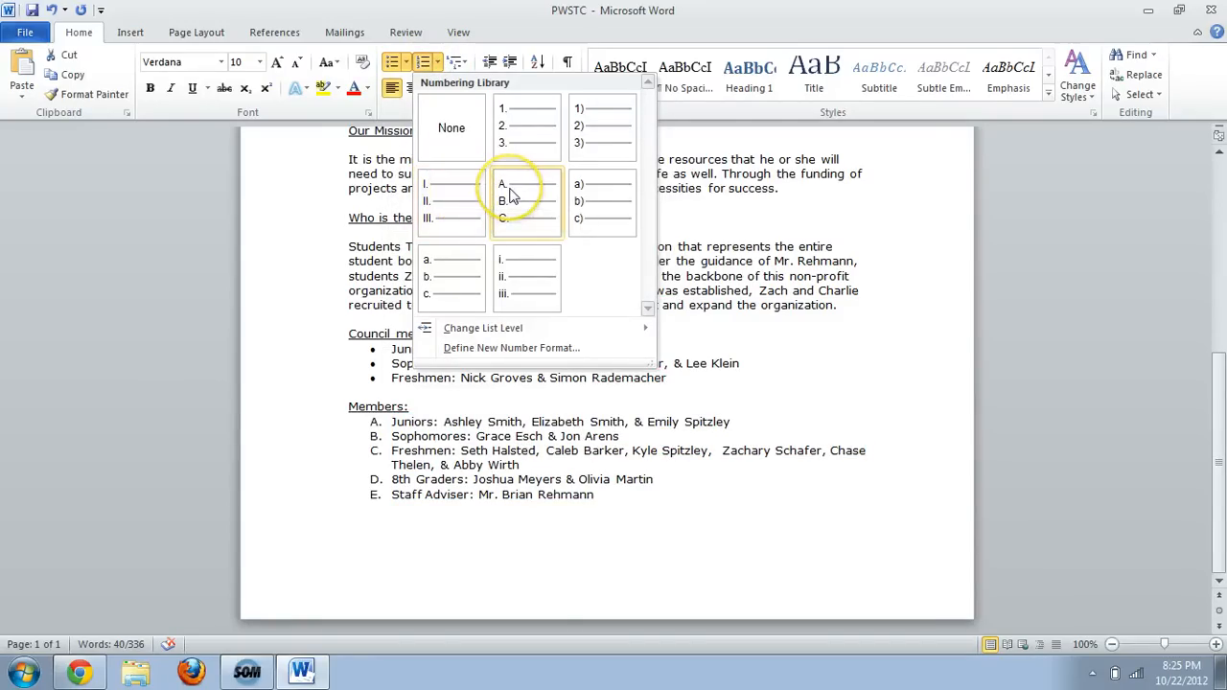
click(407, 62)
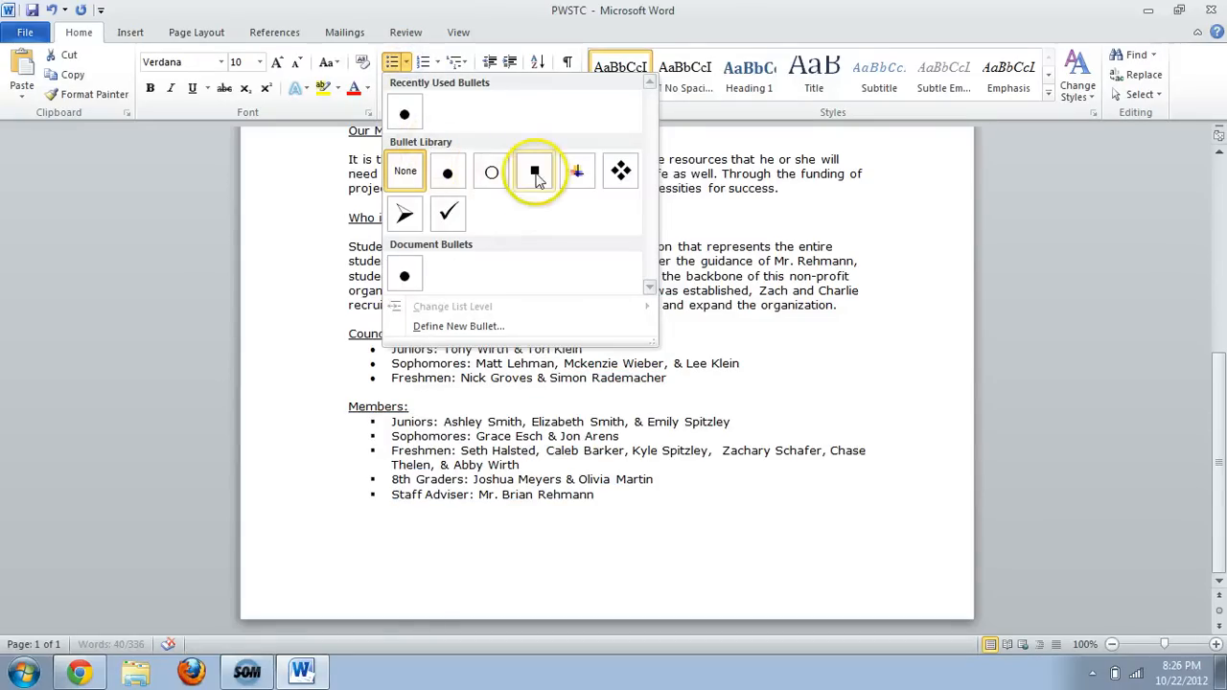
click(537, 174)
click(479, 424)
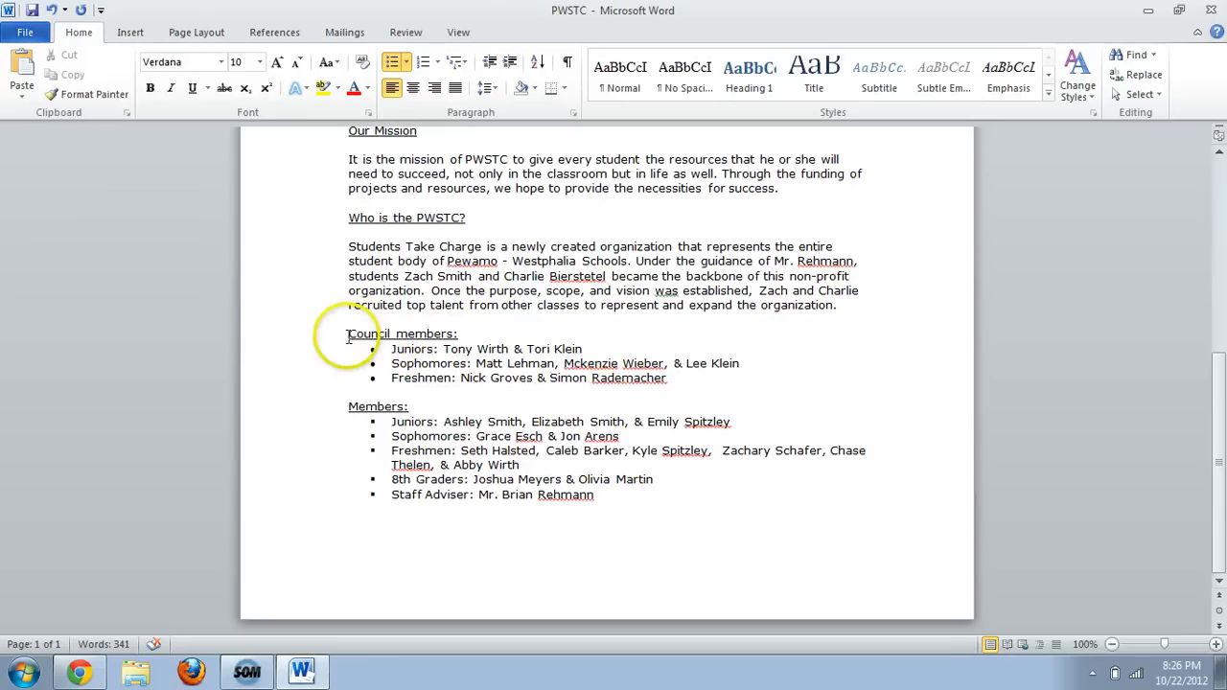
Shade the "Council members:" heading paragraph light blue and the "Members:" heading paragraph light olive green
drag(482, 337, 485, 337)
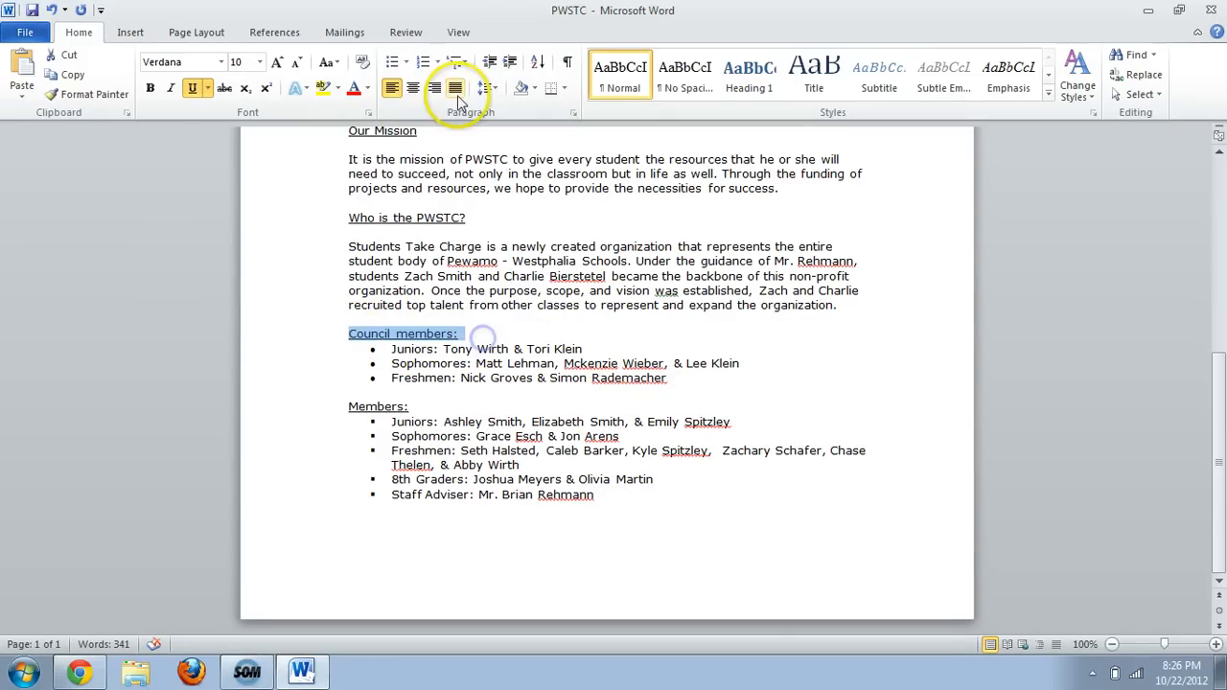
click(535, 87)
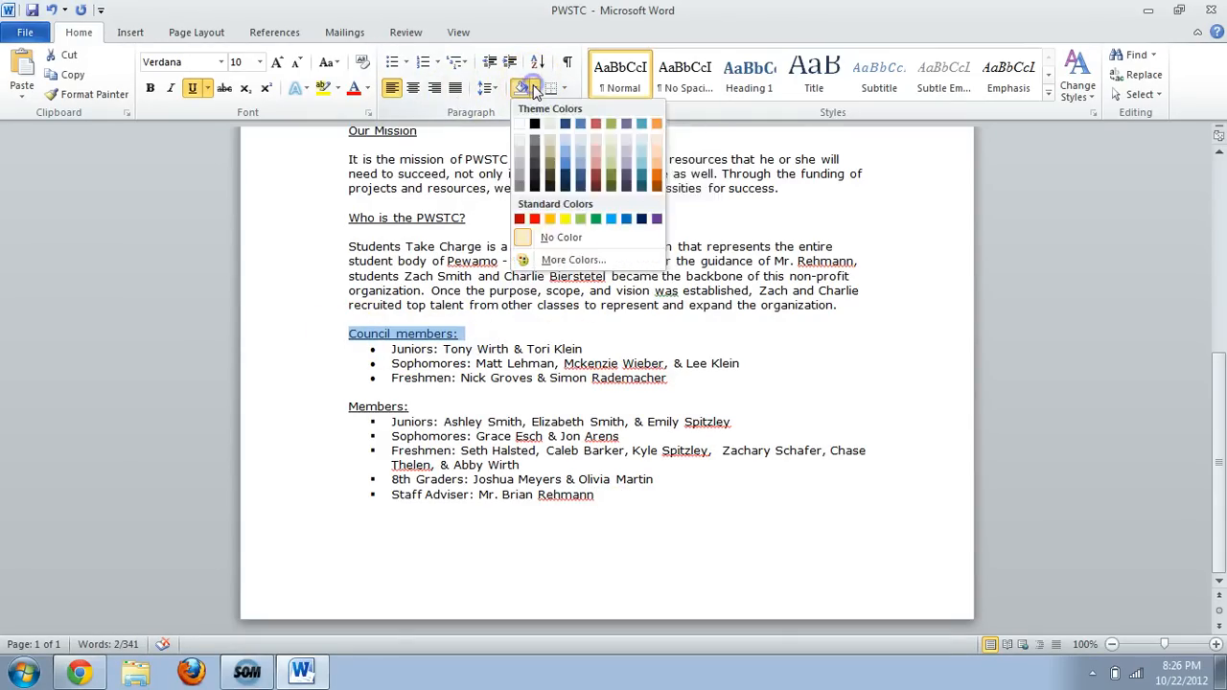
click(579, 158)
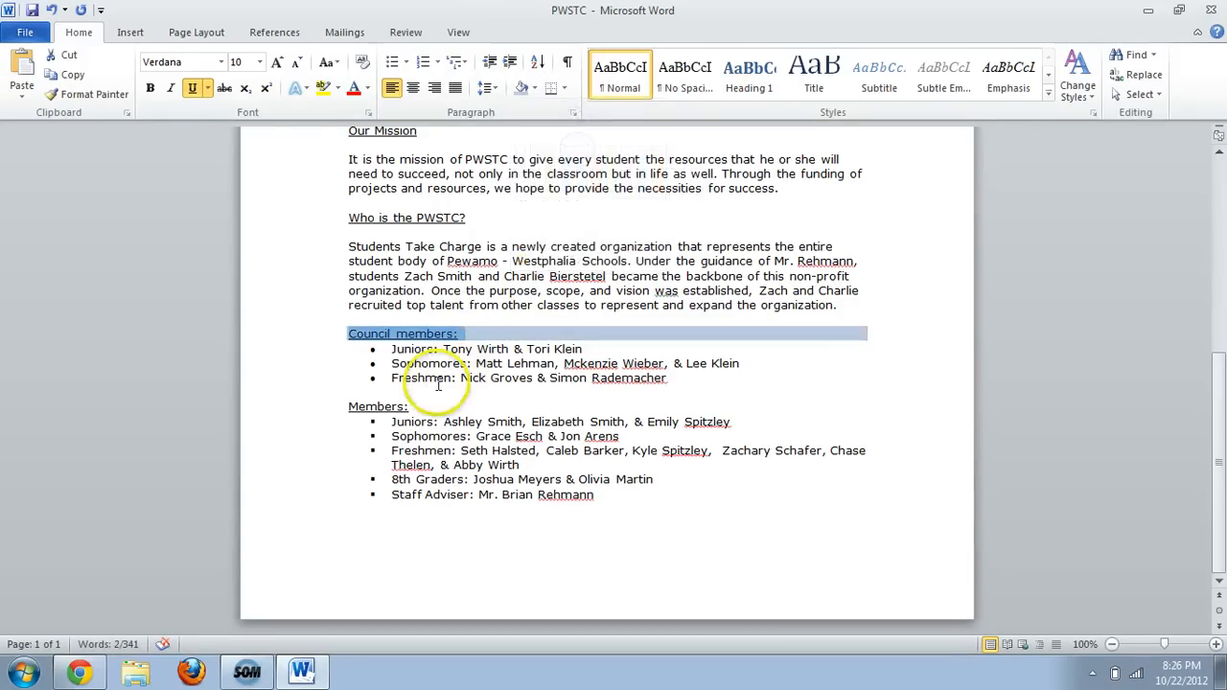
drag(323, 407, 448, 407)
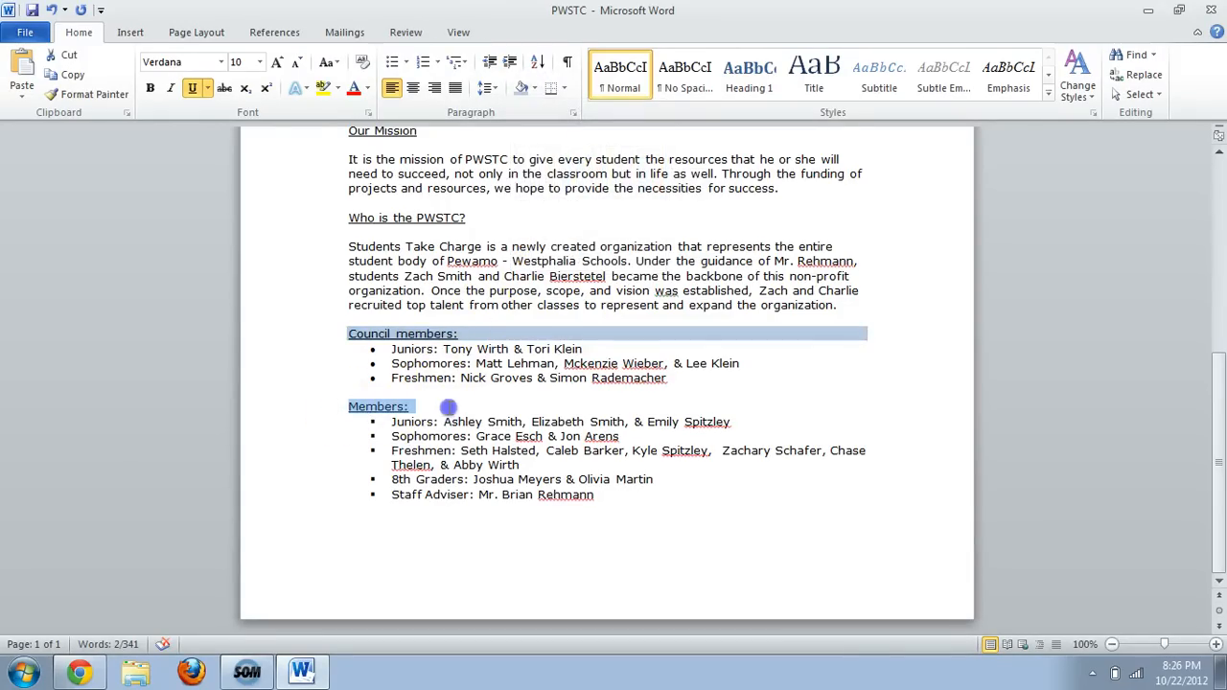
click(537, 88)
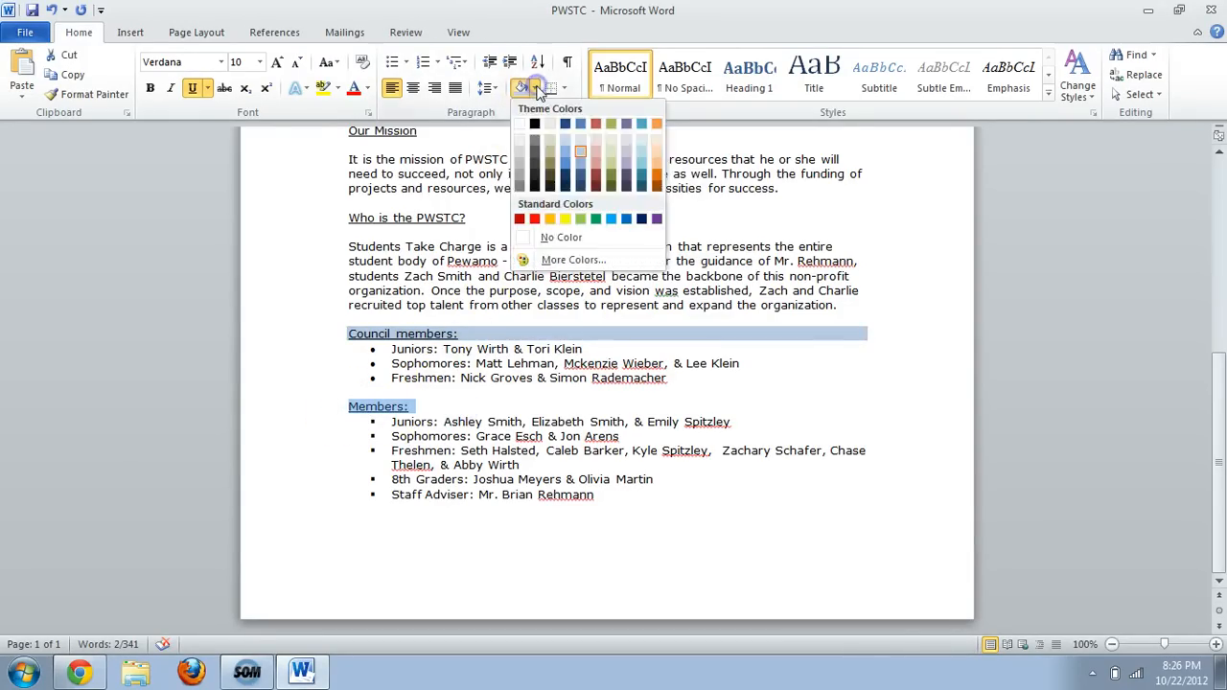
click(611, 152)
click(663, 545)
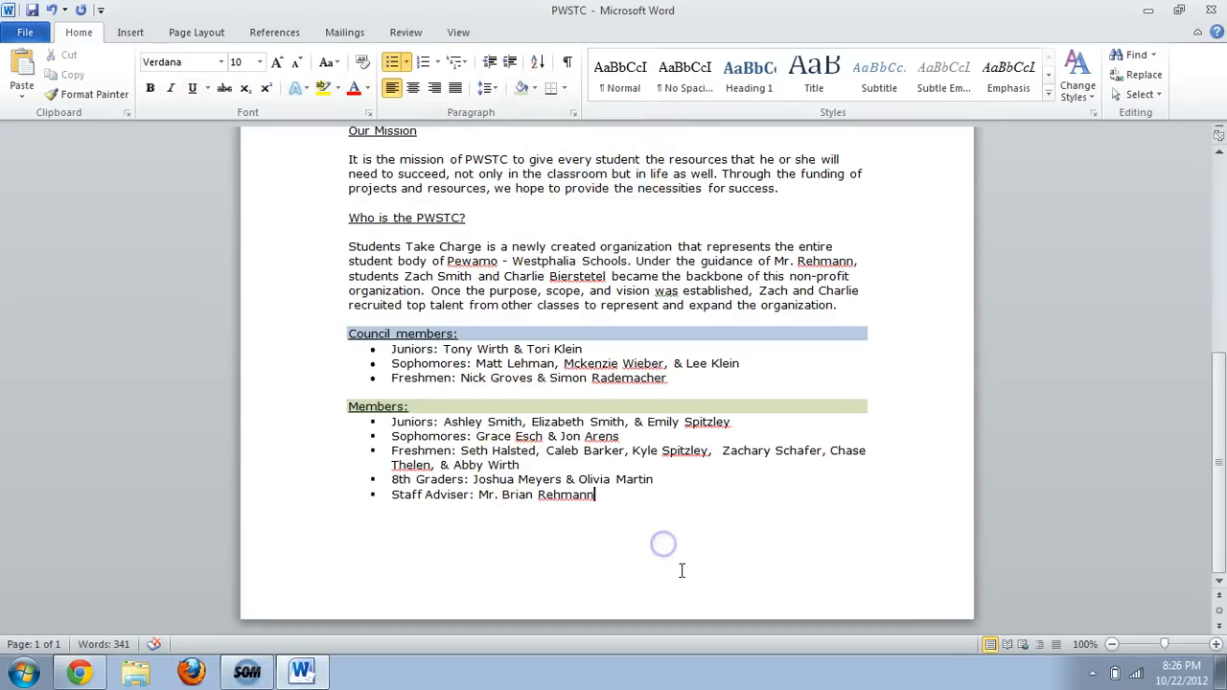
Indent the "Staff Adviser" bullet at the end of the members list by one level
scroll(705, 488, up, 5)
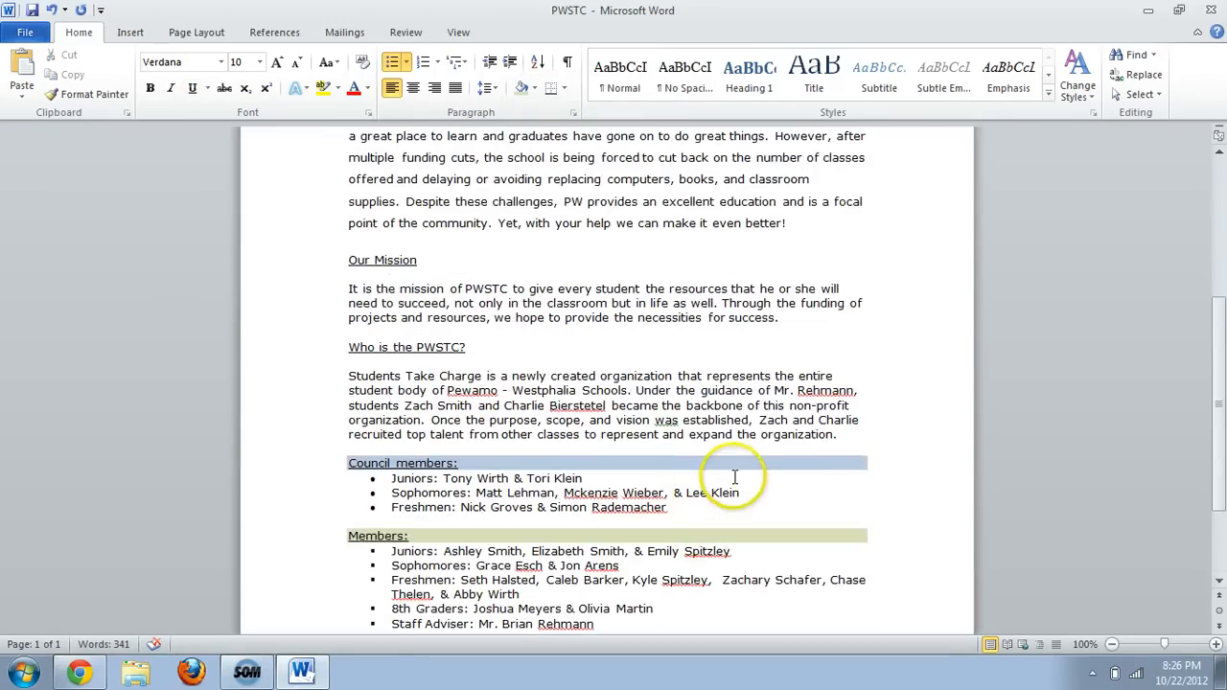
scroll(732, 460, up, 2)
scroll(728, 450, up, 3)
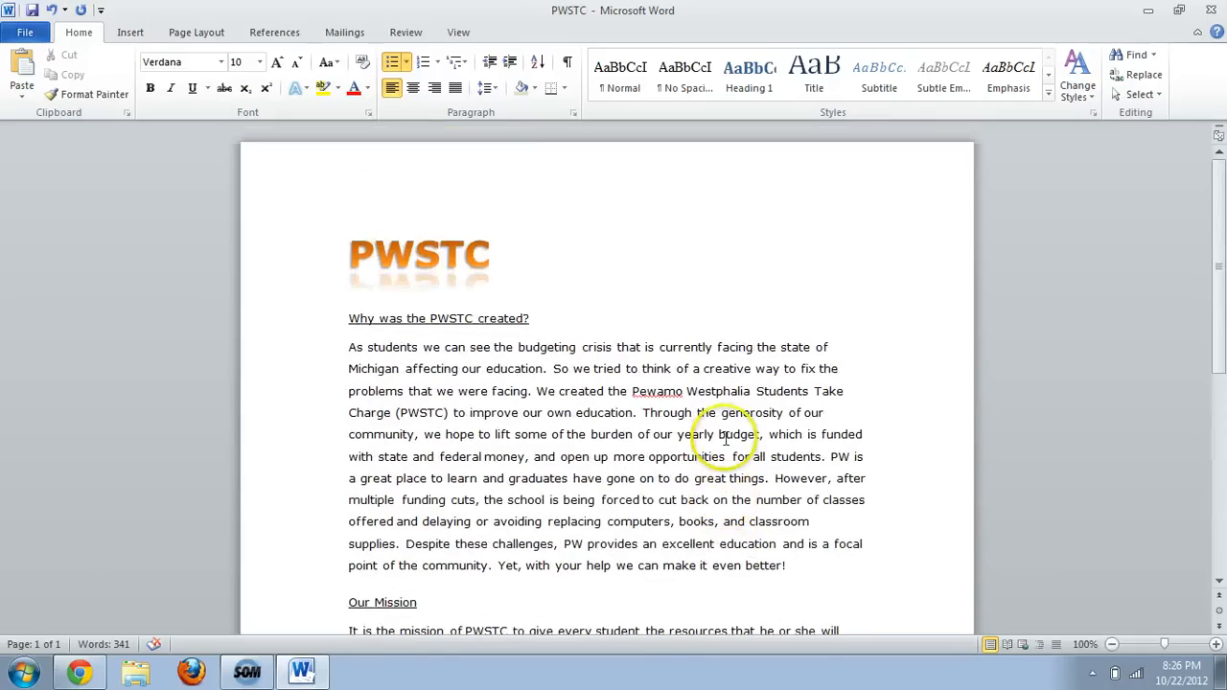
scroll(525, 273, down, 5)
scroll(525, 274, down, 2)
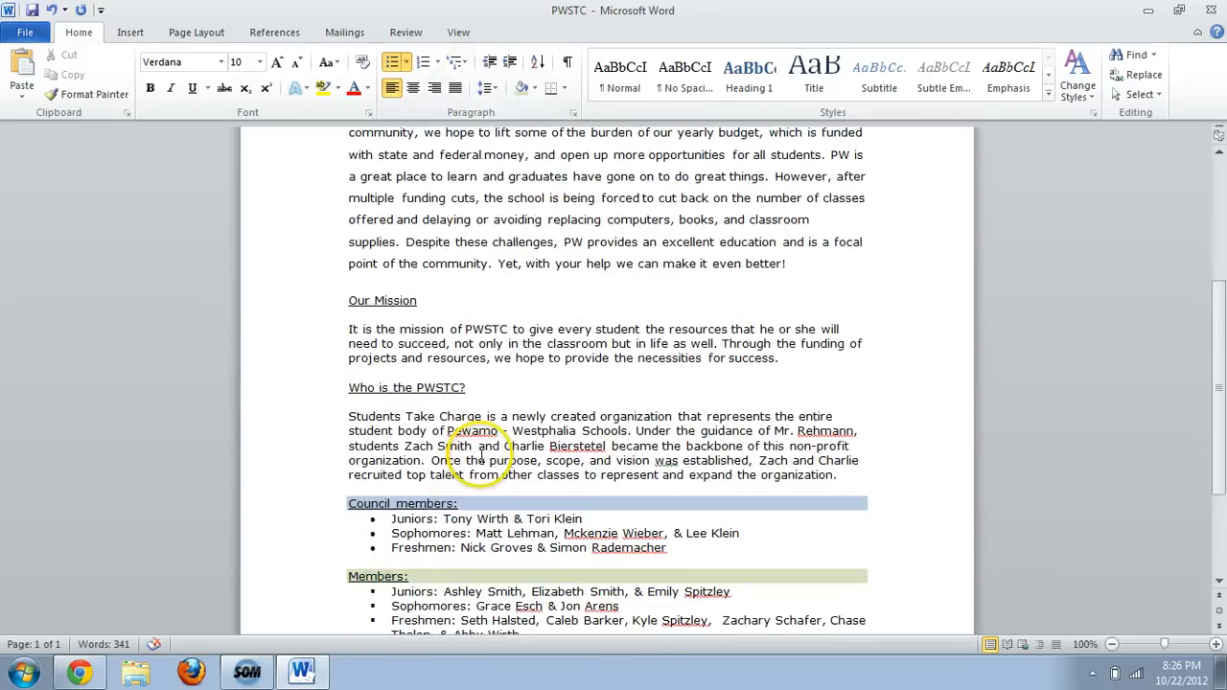
scroll(453, 522, down, 2)
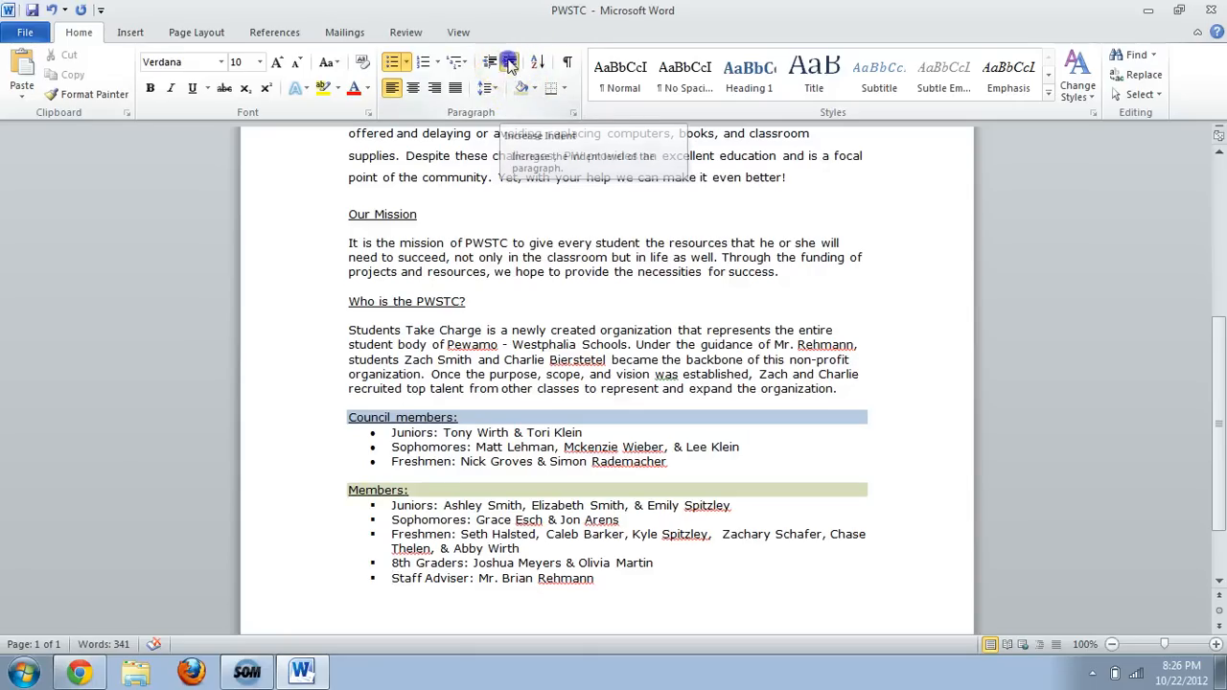
click(509, 64)
click(491, 67)
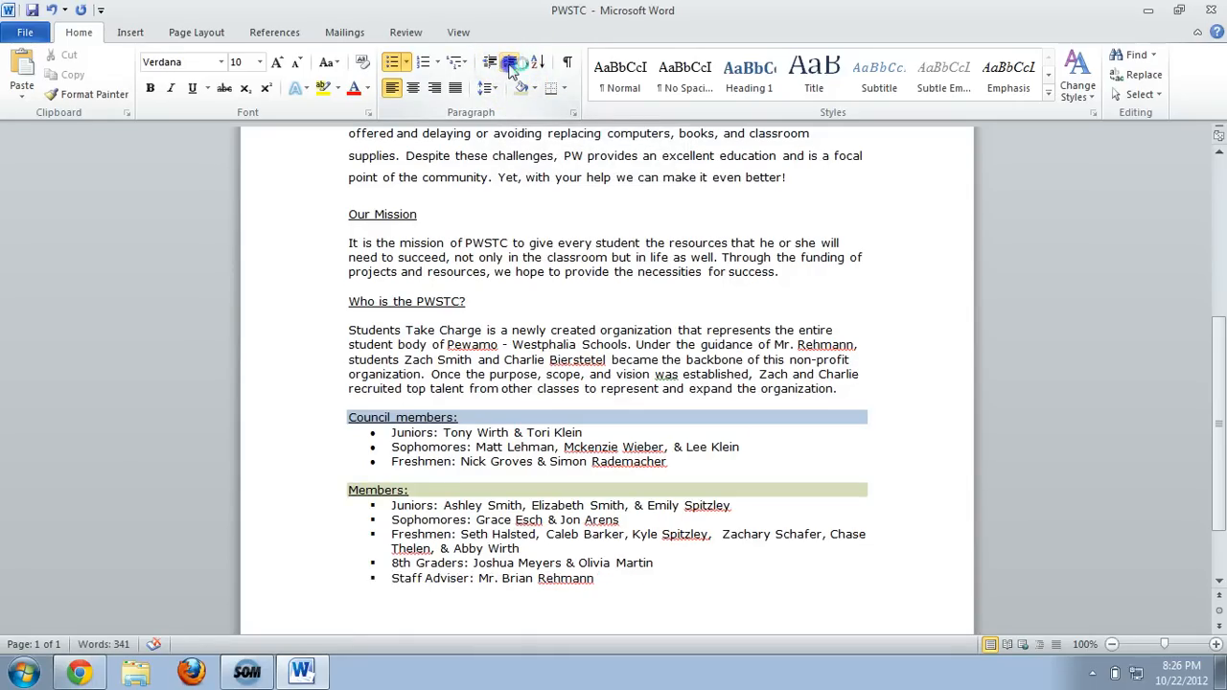
click(509, 64)
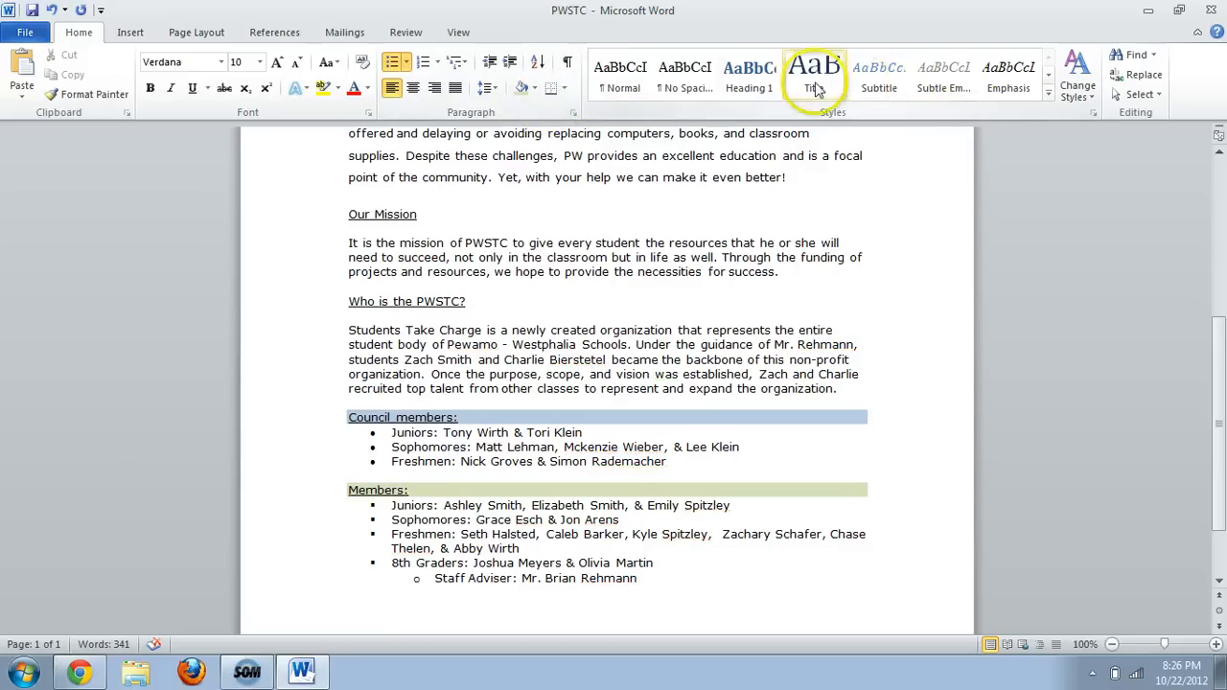
click(673, 323)
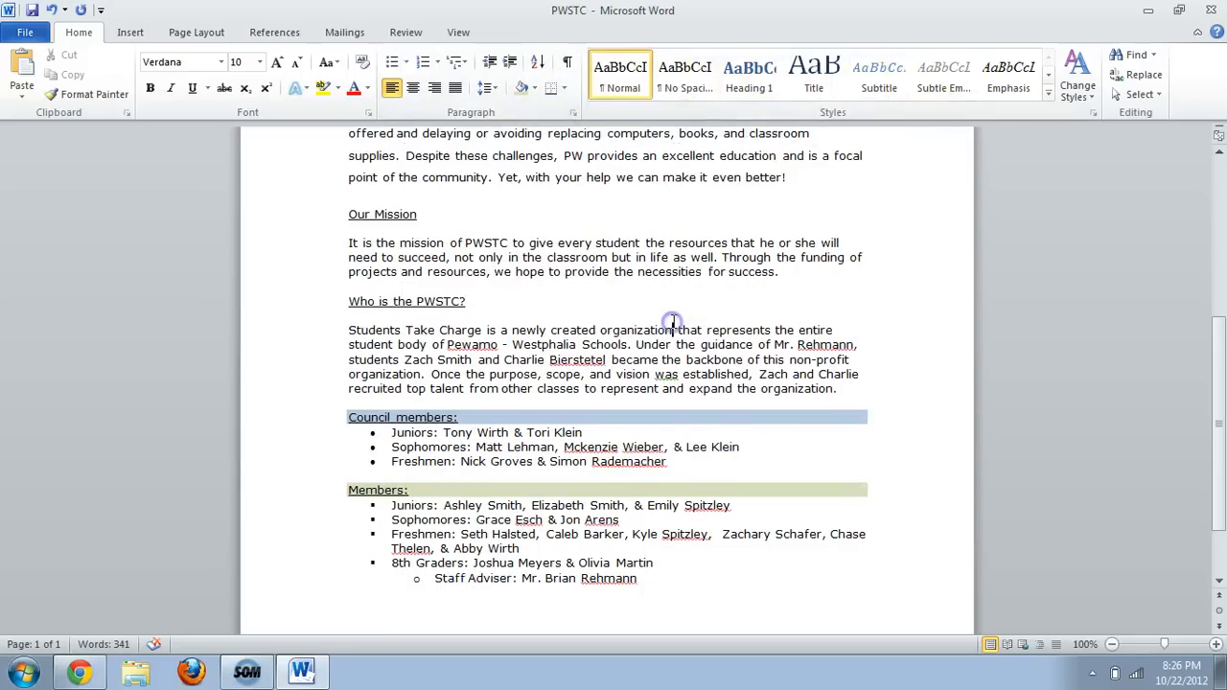
Apply the Title style to the heading "Why was the PWSTC created?" after trying Heading 1 on it
scroll(575, 323, up, 7)
drag(547, 320, 364, 323)
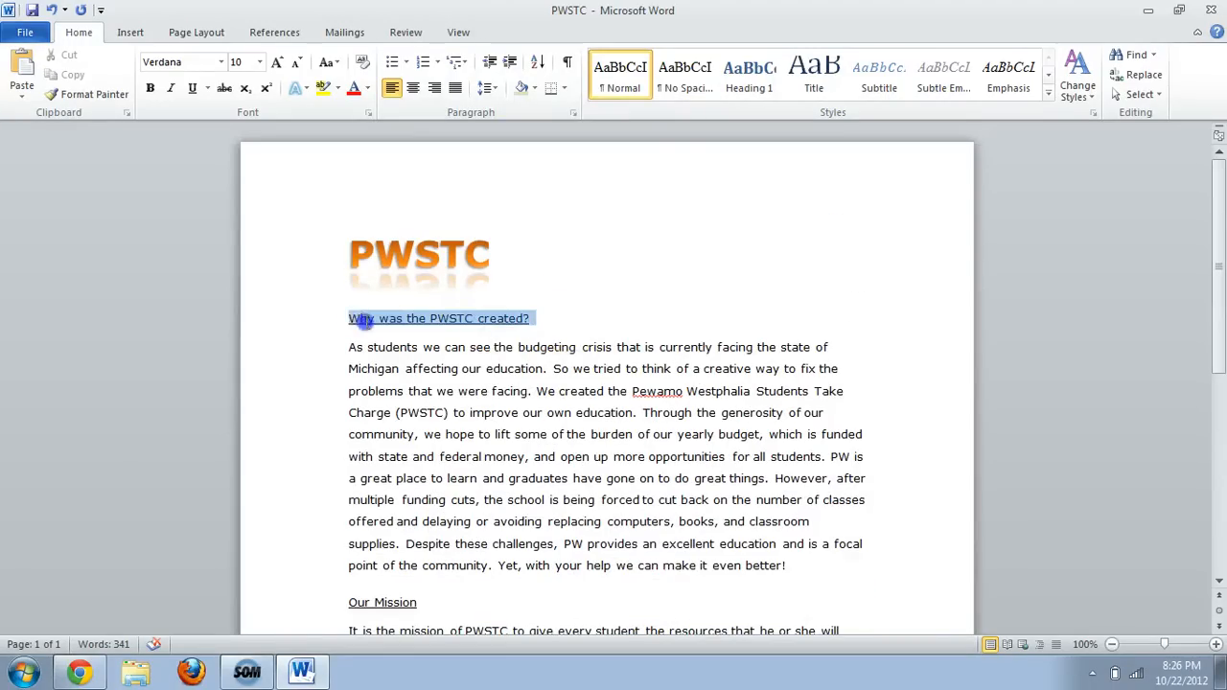
click(763, 81)
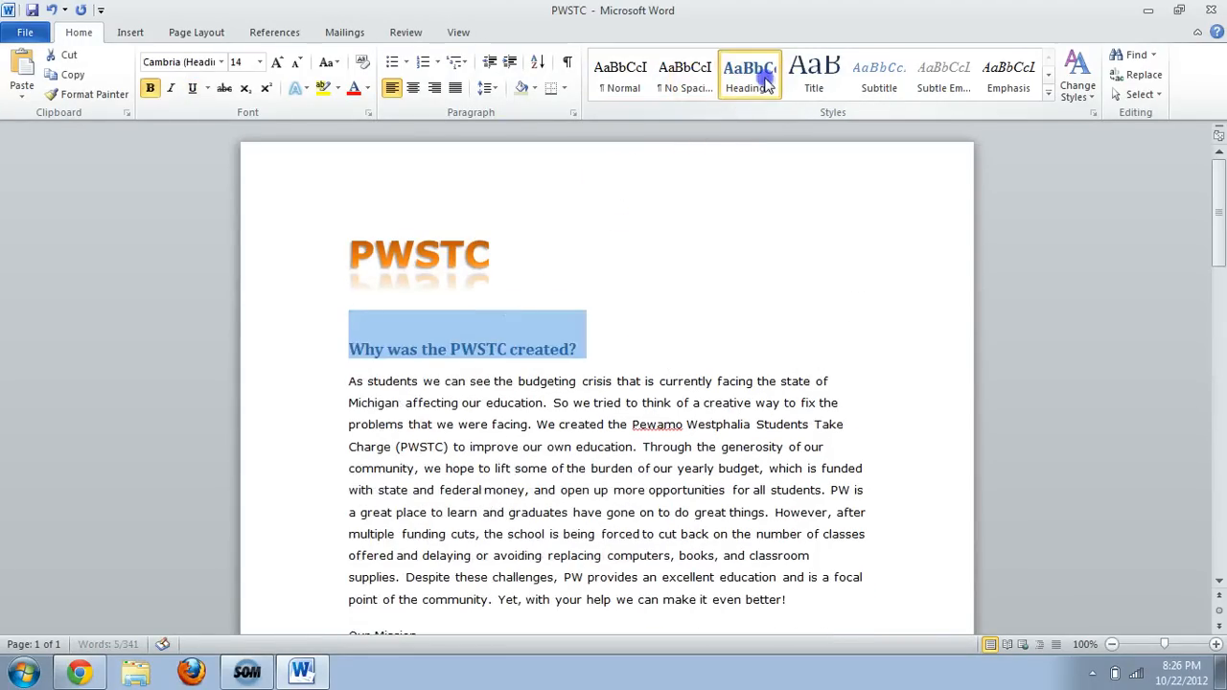
click(814, 75)
click(696, 331)
click(608, 526)
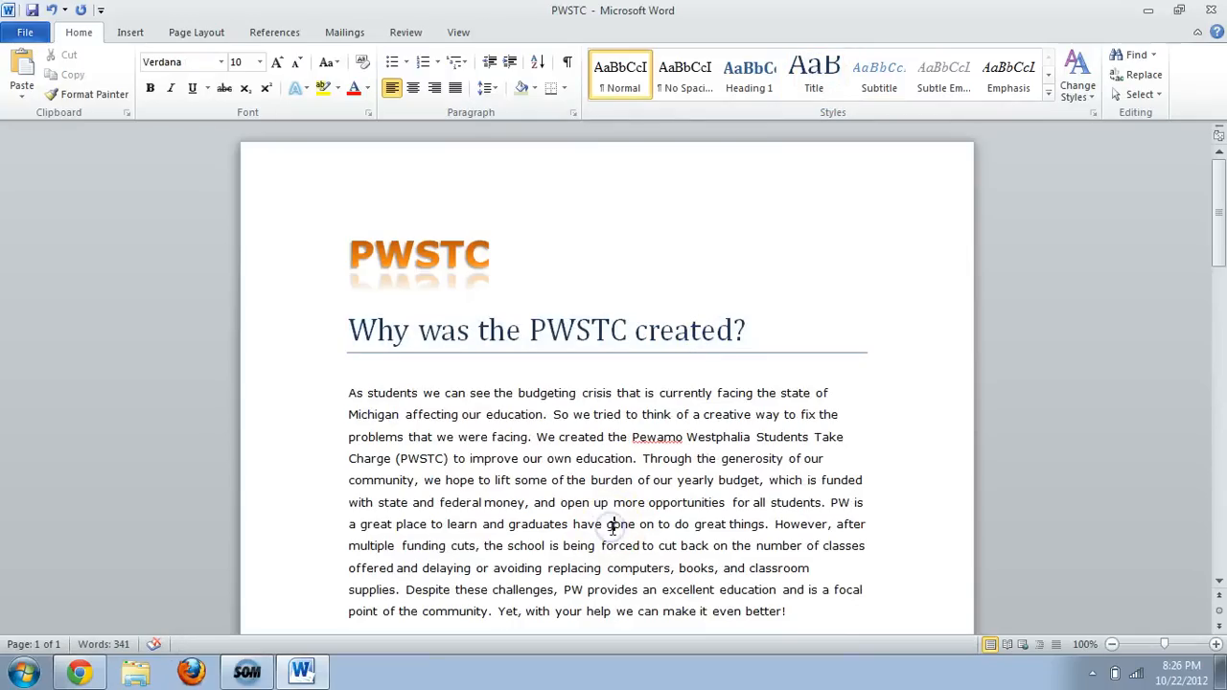
Set the font size of the heading "Why was the PWSTC created?" to 18
drag(781, 342, 307, 351)
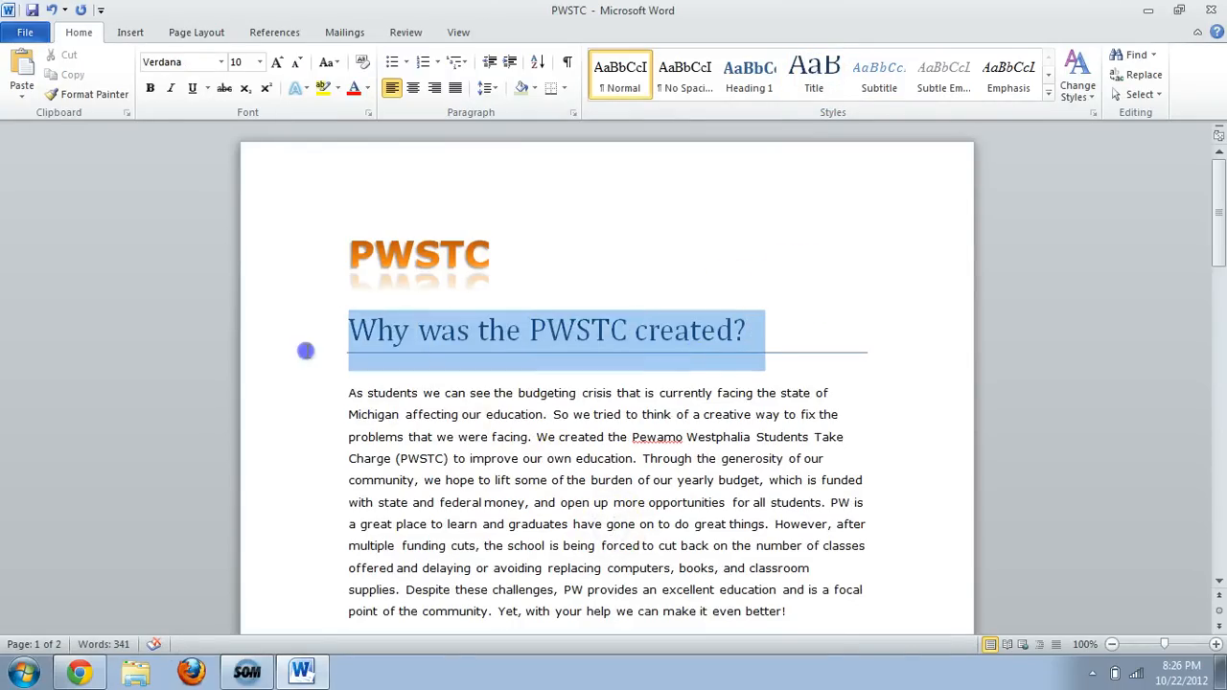
click(260, 63)
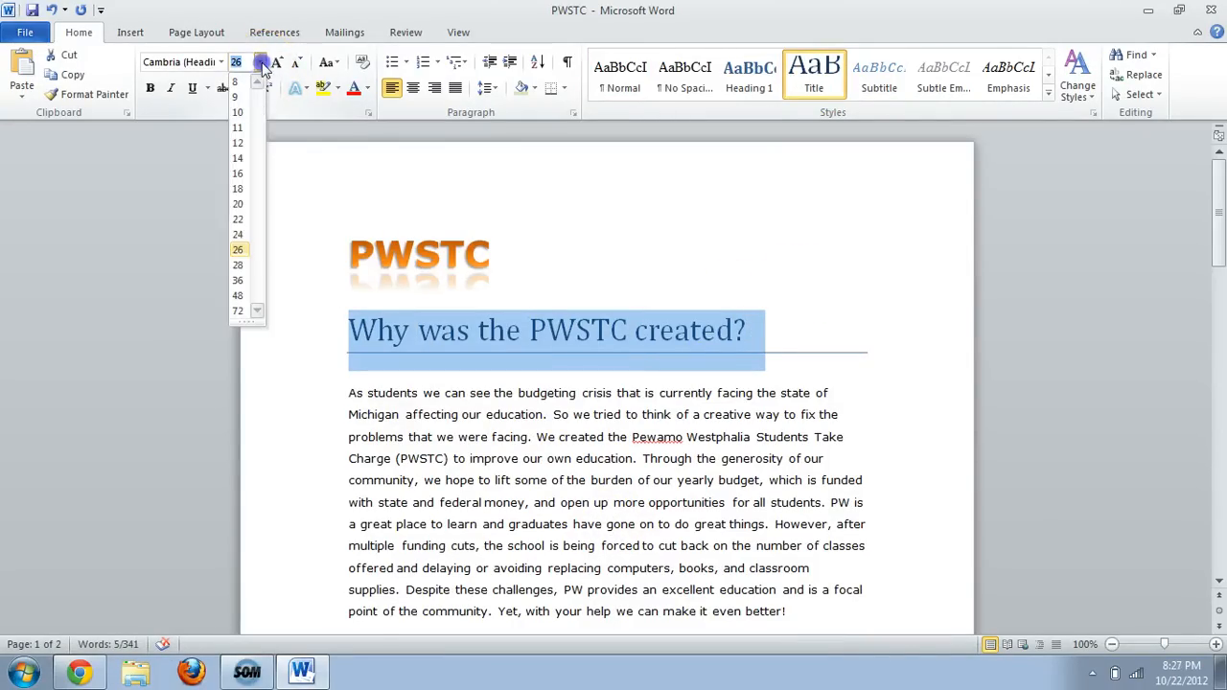
click(238, 189)
click(520, 424)
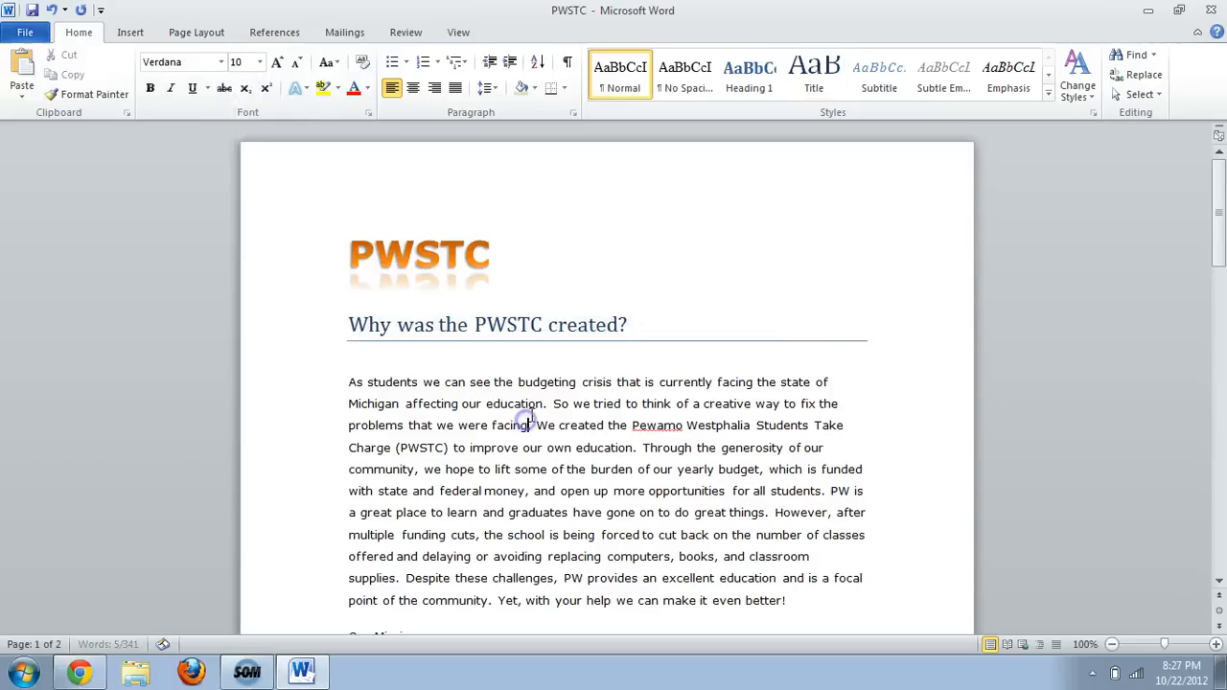
Change the text effect of the PWSTC title to the dark blue filled style in the gallery's third row
click(516, 258)
click(233, 252)
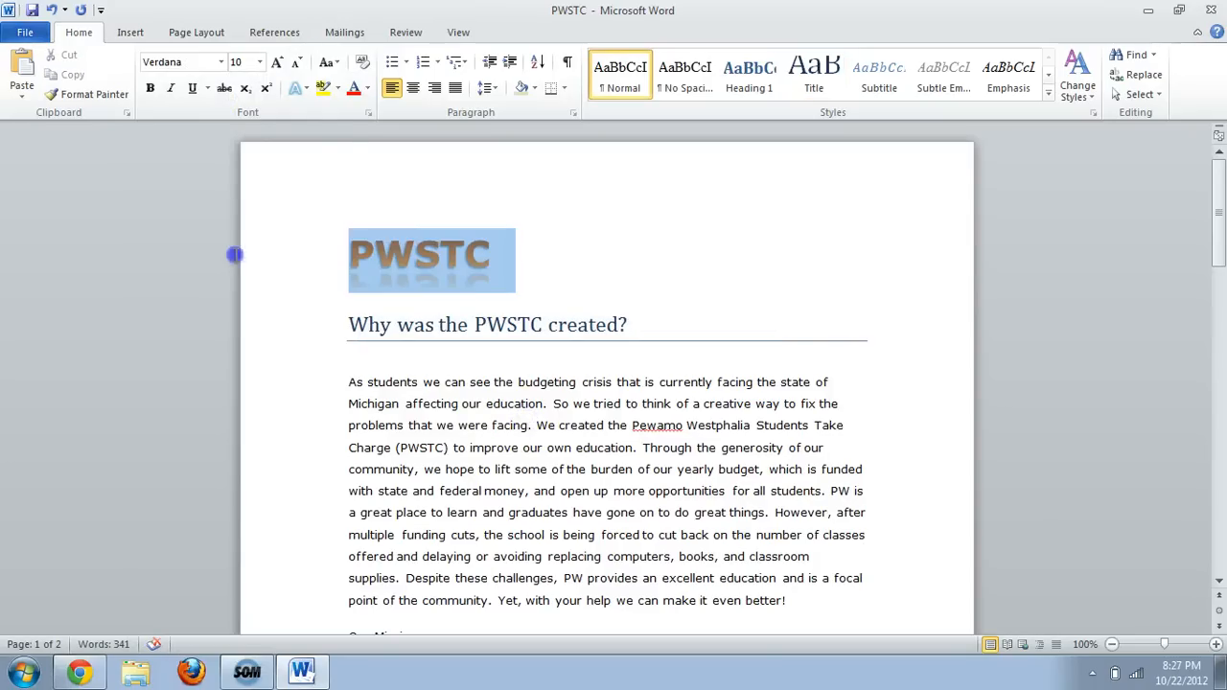
click(303, 93)
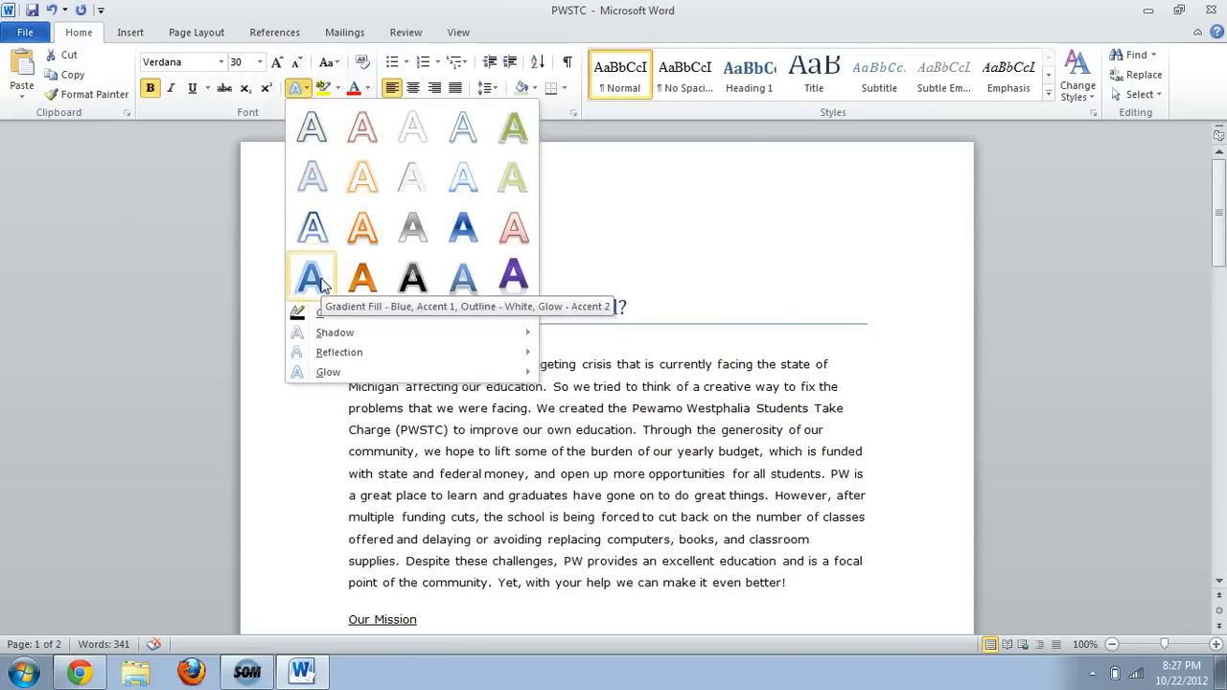
click(464, 229)
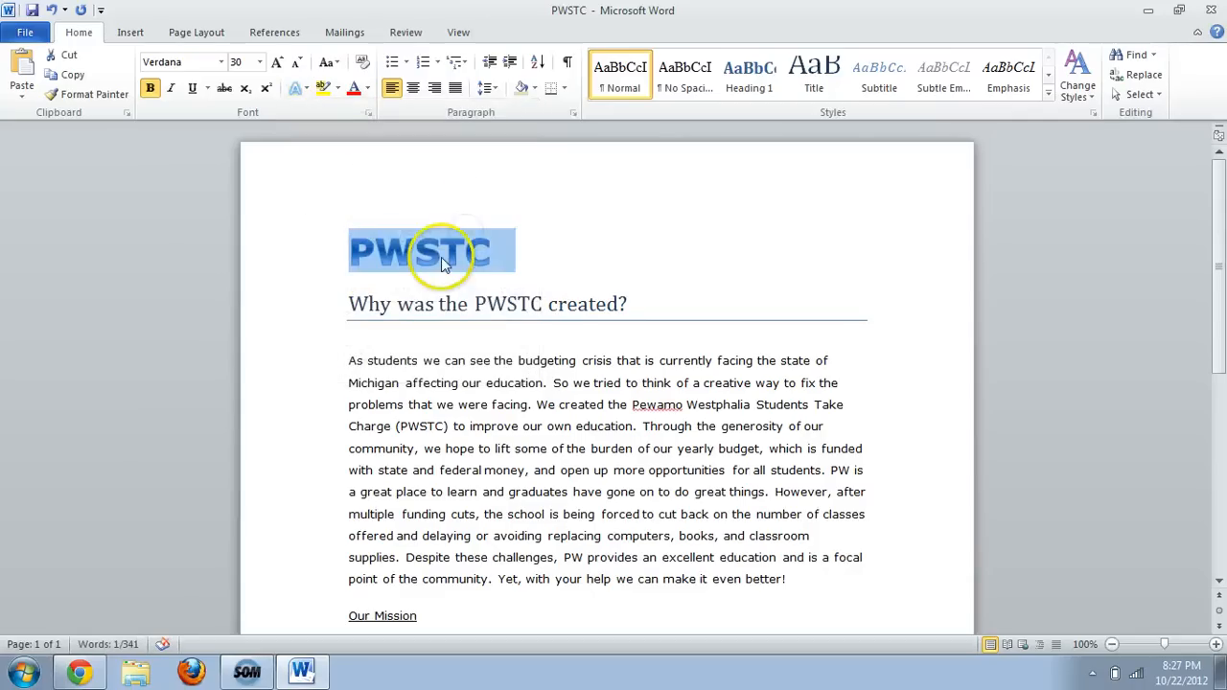
Add a reflection to the PWSTC title, using the first variation in the third row of the Reflection Variations
right_click(441, 257)
click(419, 259)
drag(336, 243, 310, 255)
click(299, 89)
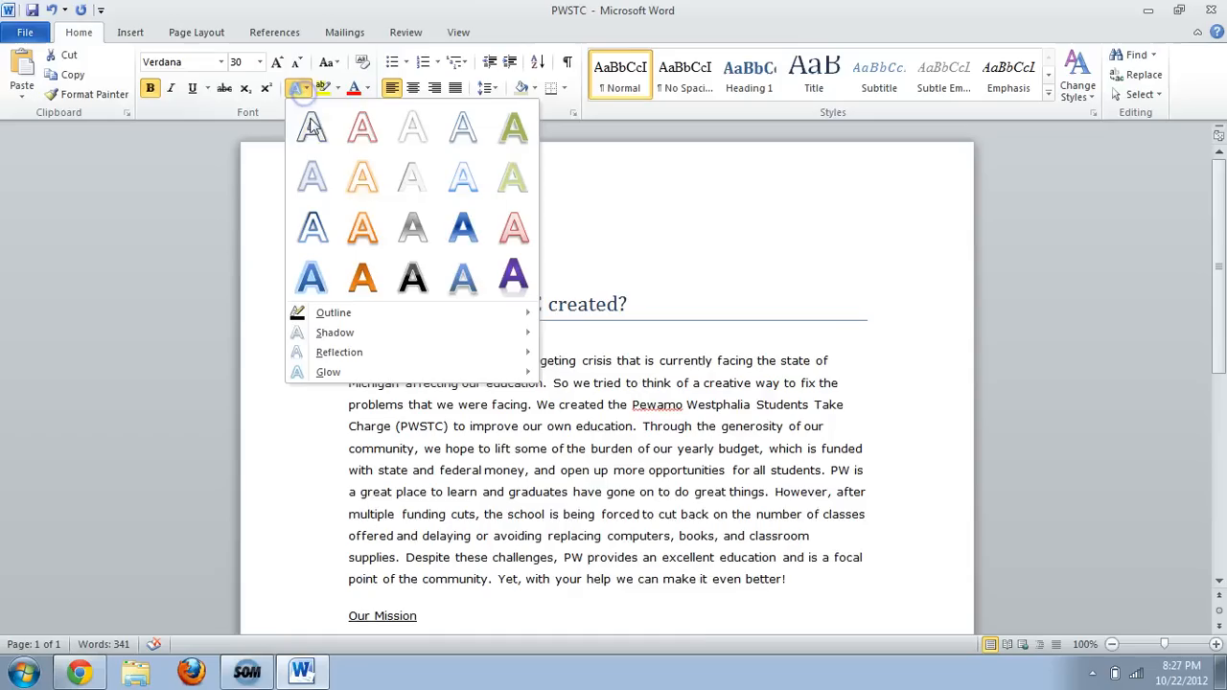
mouse_move(364, 358)
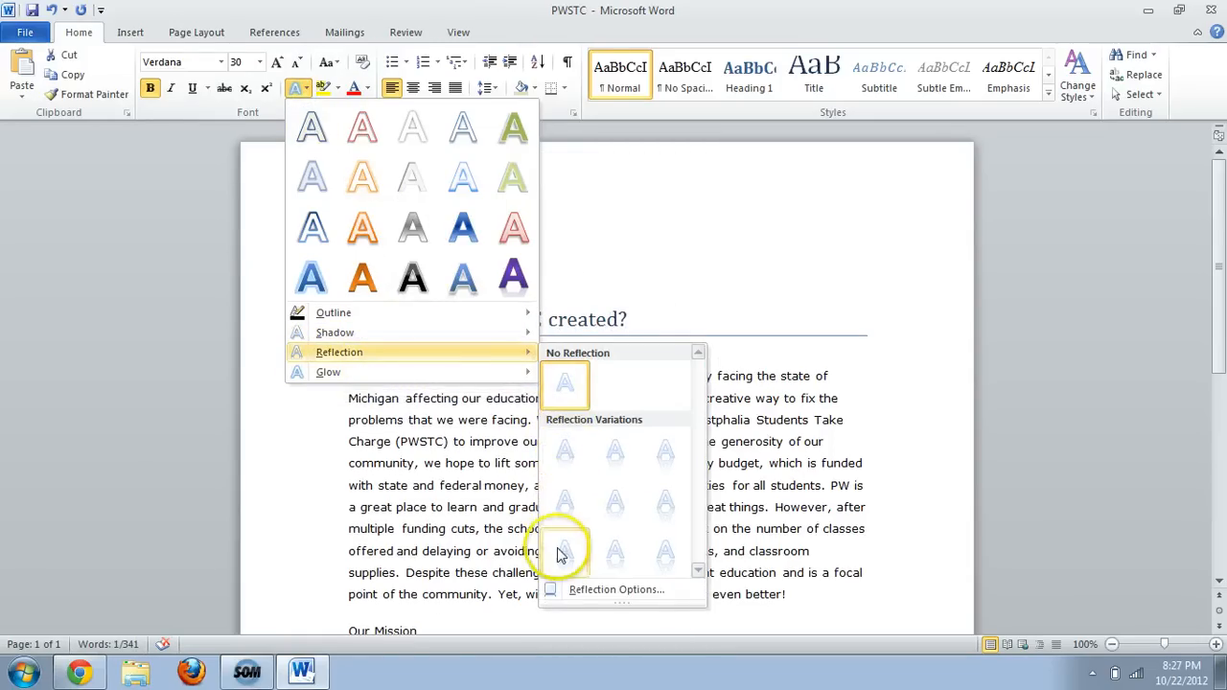
click(561, 554)
click(734, 367)
scroll(750, 367, down, 1)
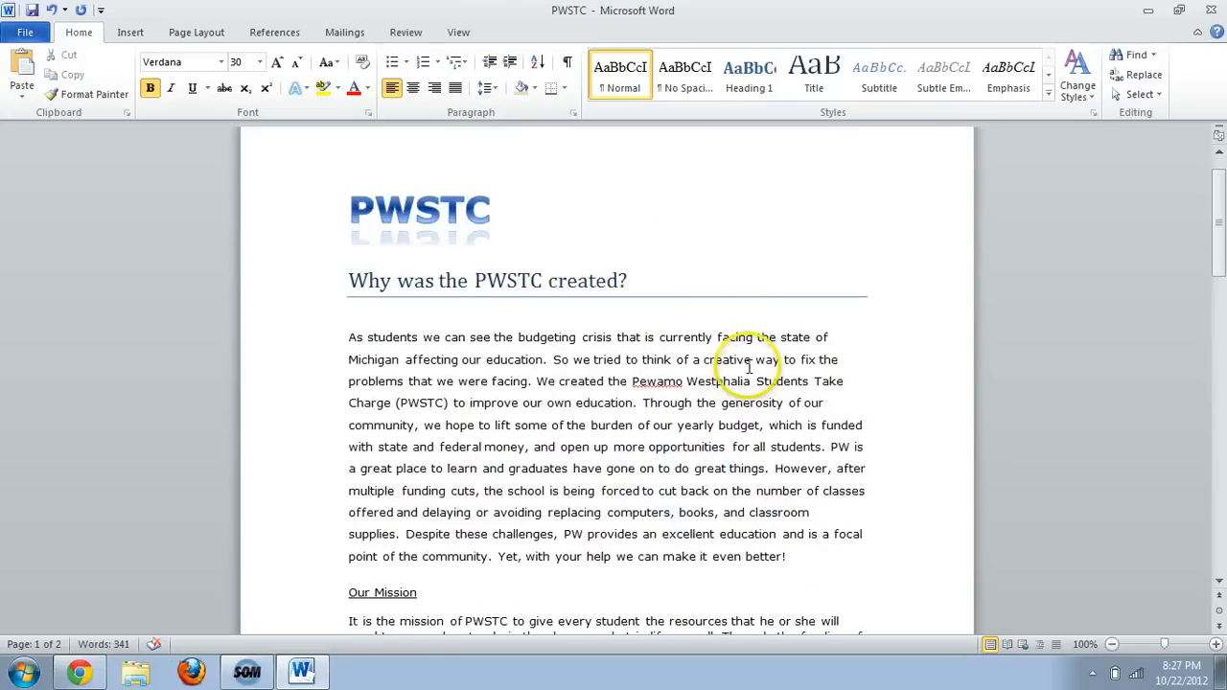
scroll(750, 367, down, 3)
scroll(497, 245, down, 2)
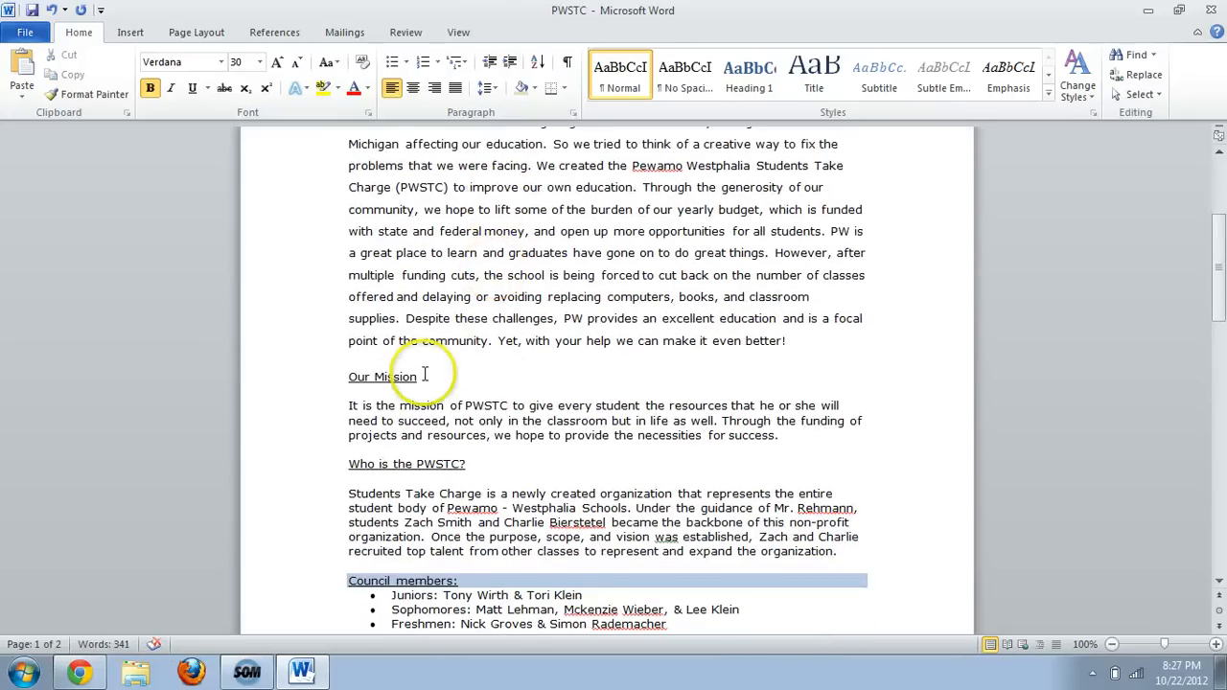
drag(403, 373, 312, 367)
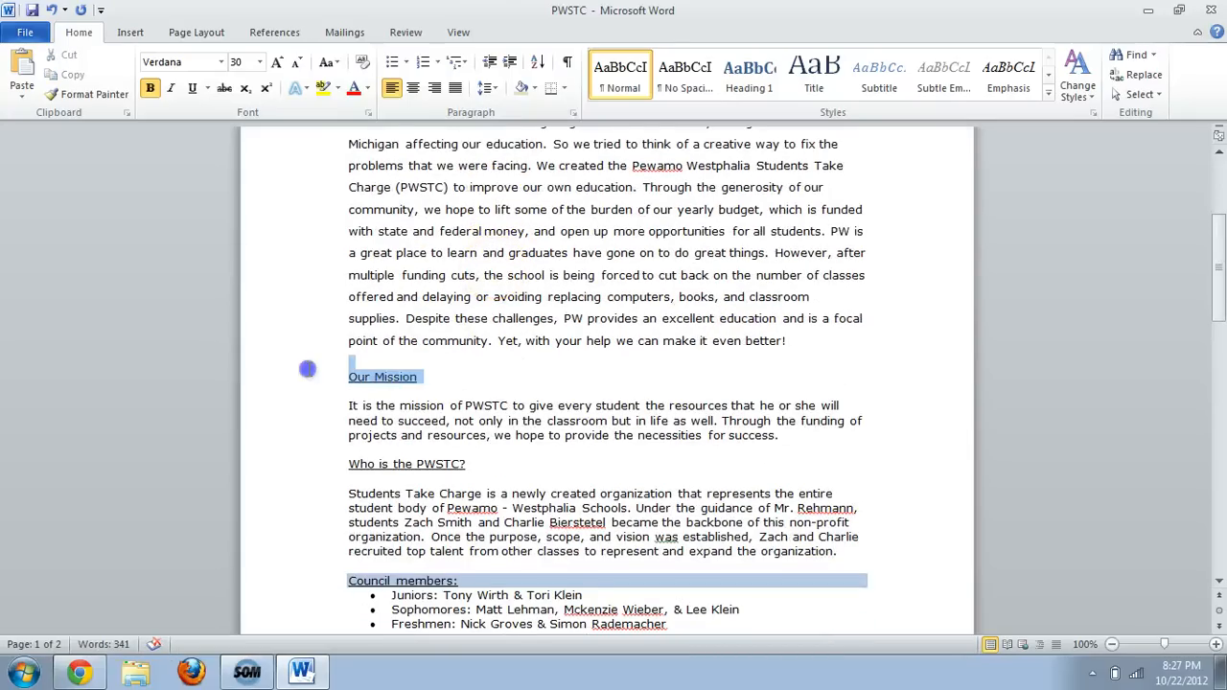
click(450, 378)
scroll(498, 259, up, 4)
Try the Fancy style set on the document with the heading "Why was the PWSTC created?" selected
drag(666, 239, 338, 257)
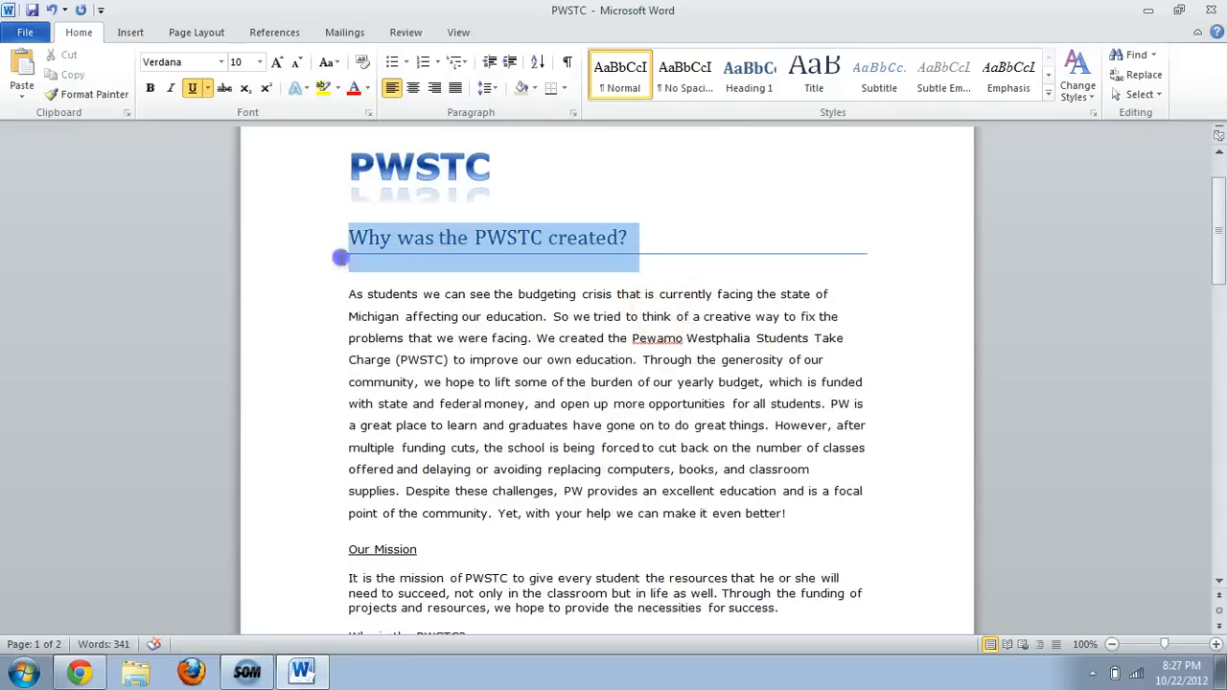
click(1078, 81)
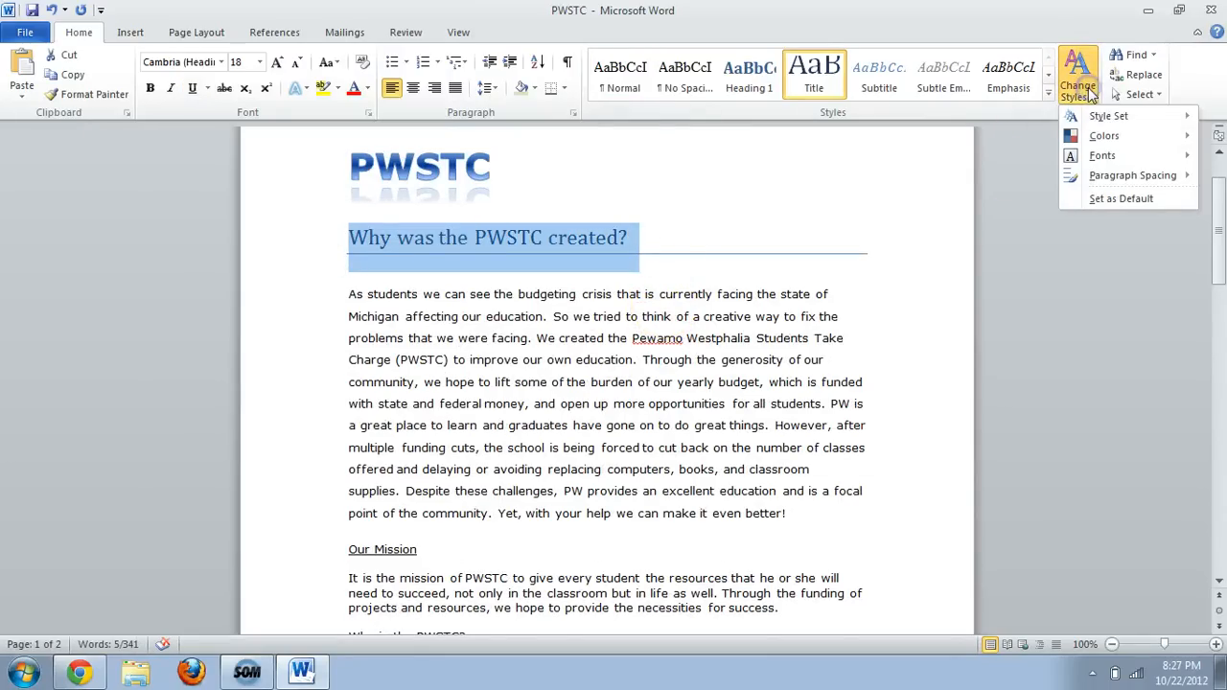
click(1101, 139)
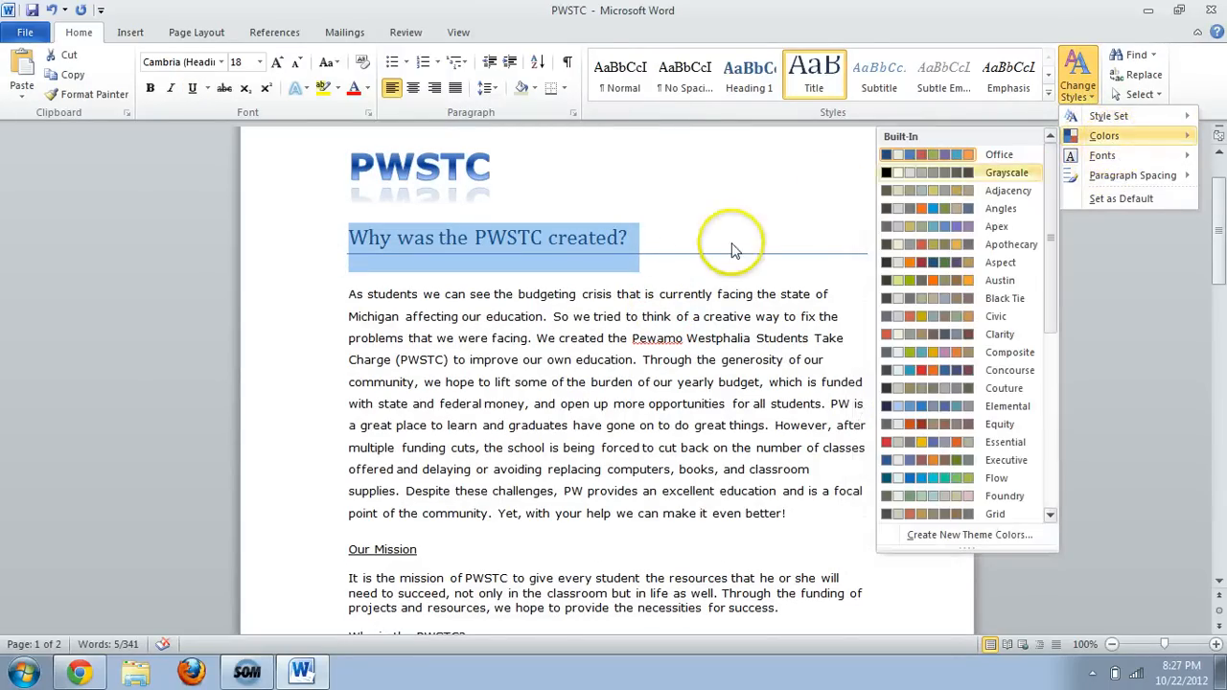
mouse_move(1155, 121)
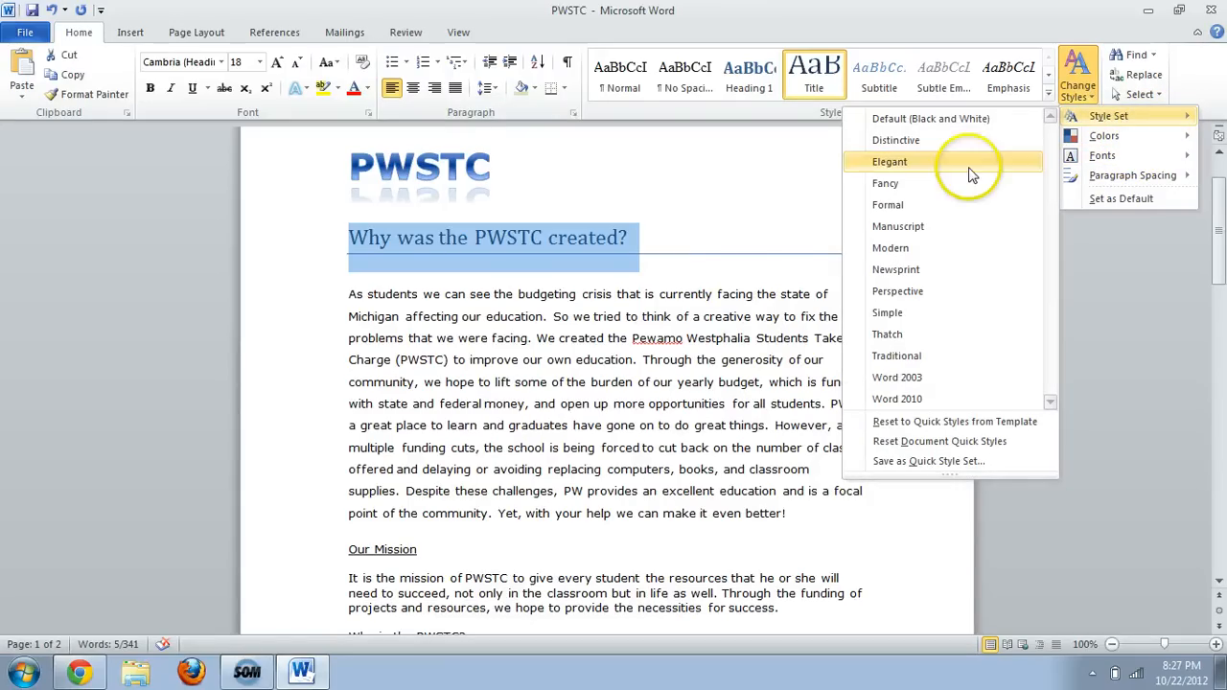
click(949, 183)
click(496, 349)
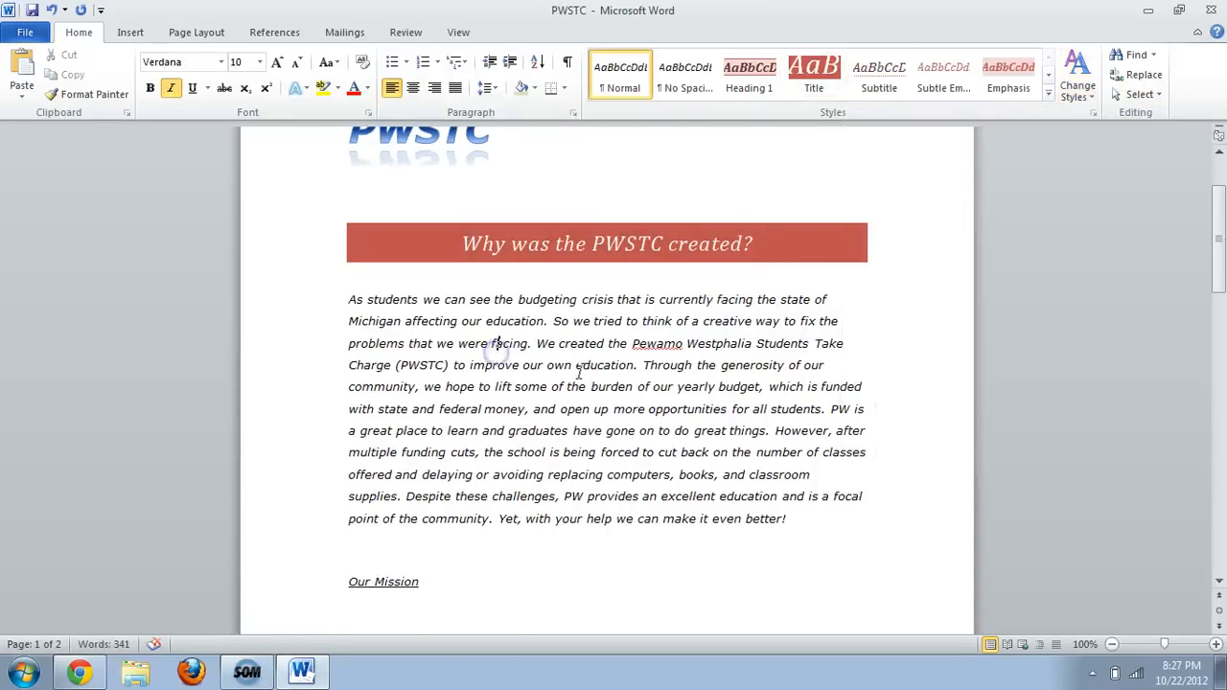
Undo the change of the document's style set
scroll(575, 355, up, 2)
click(642, 355)
key(ctrl+z)
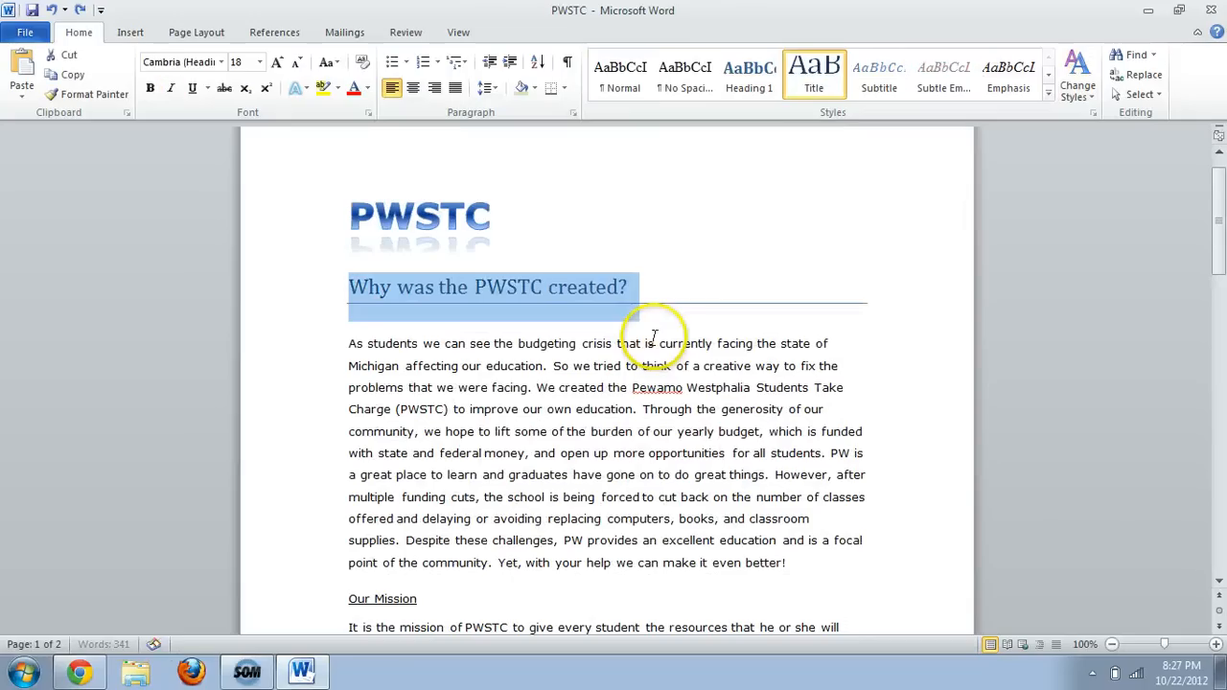
click(641, 366)
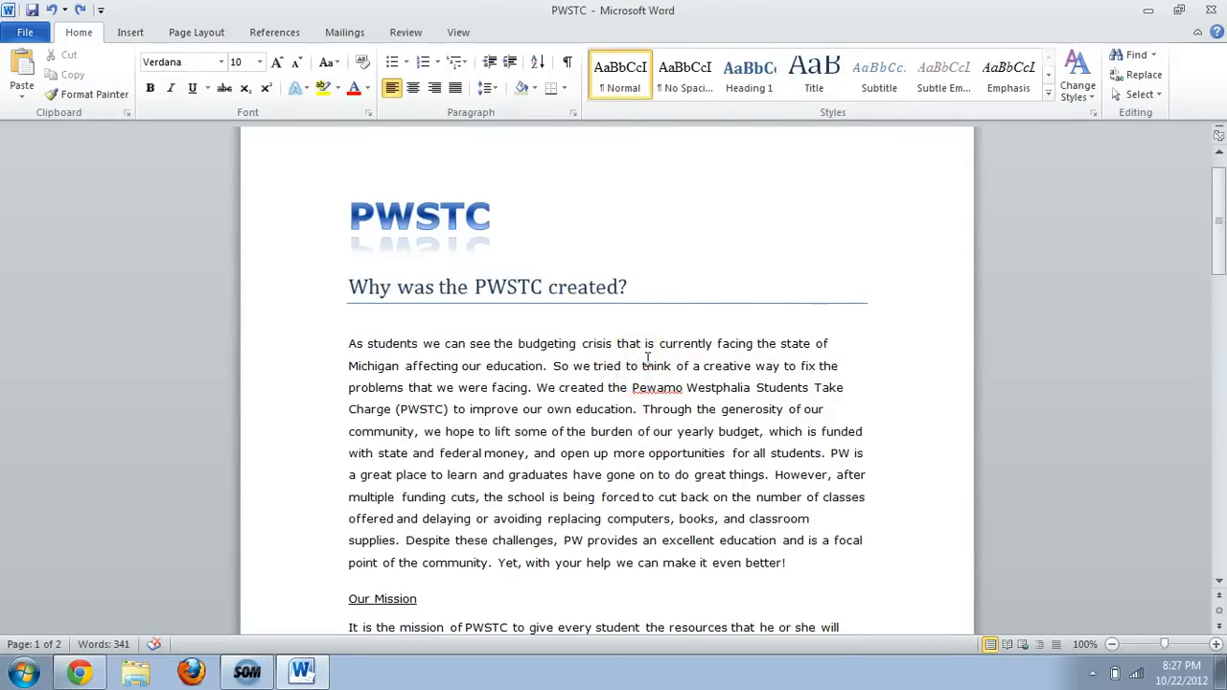
scroll(642, 364, down, 2)
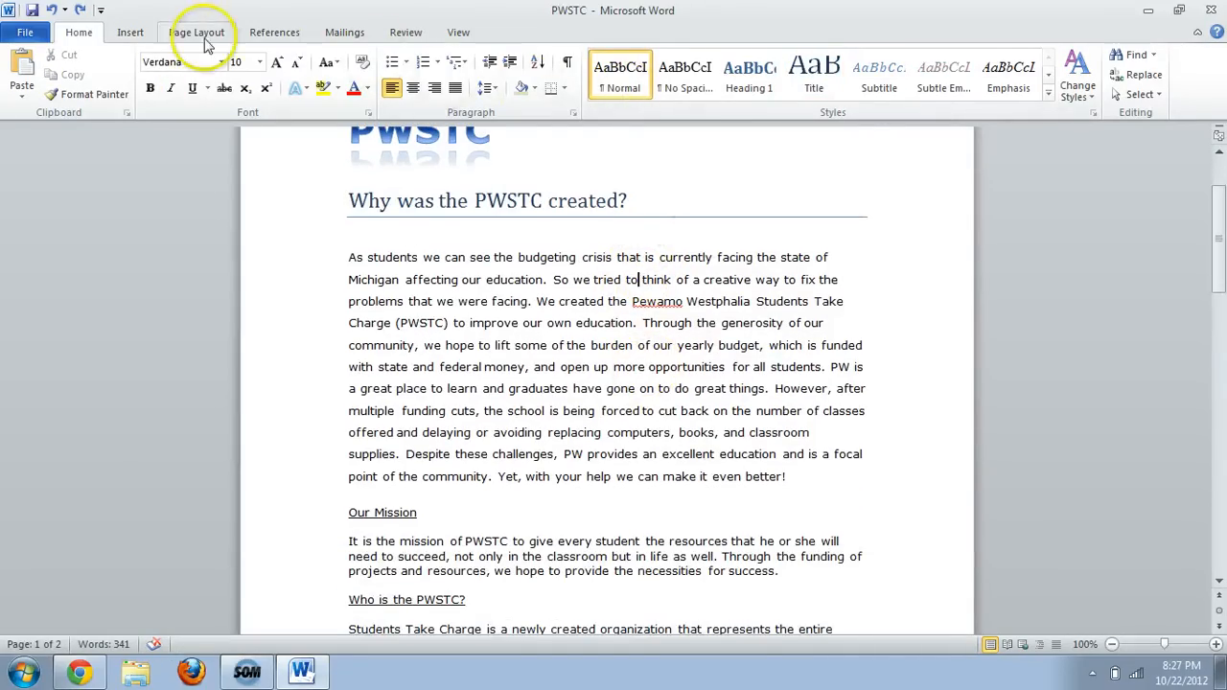
click(131, 32)
scroll(536, 271, up, 2)
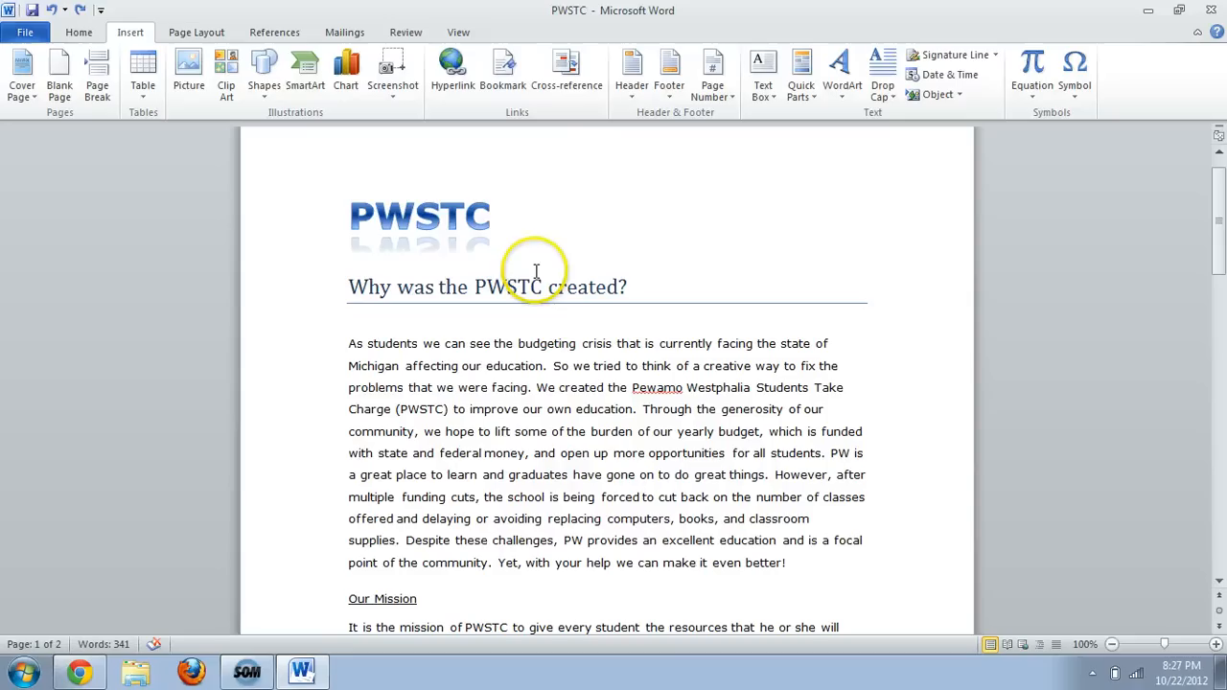
click(84, 33)
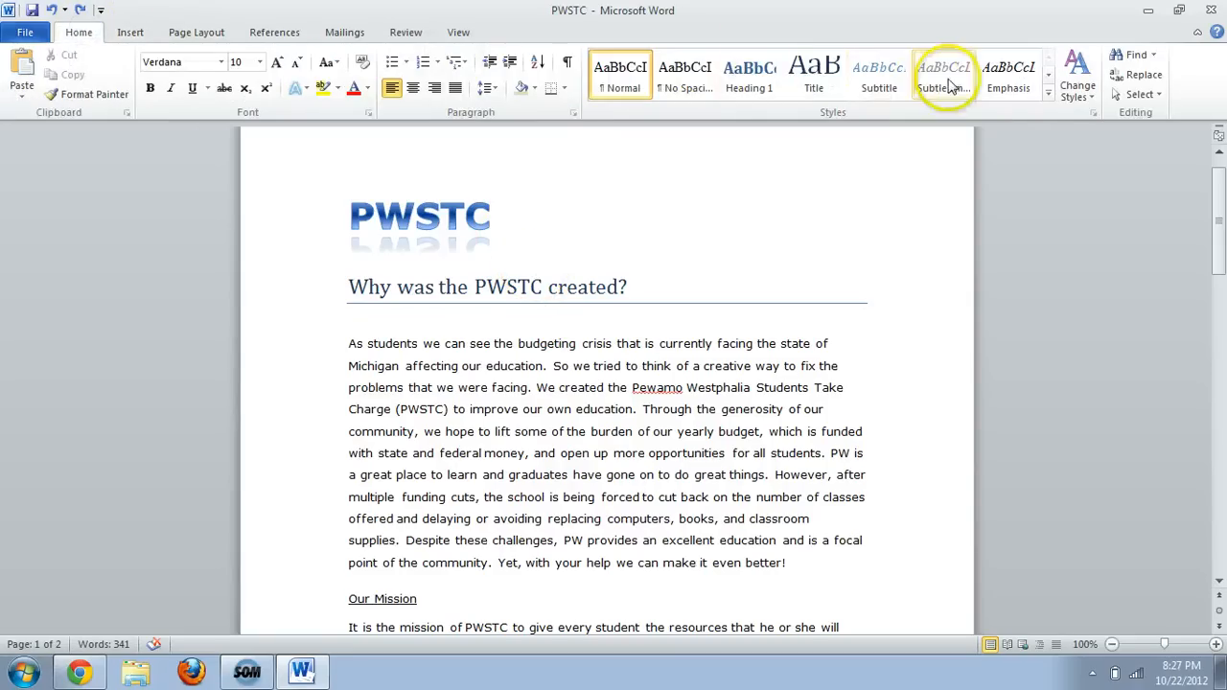
click(561, 369)
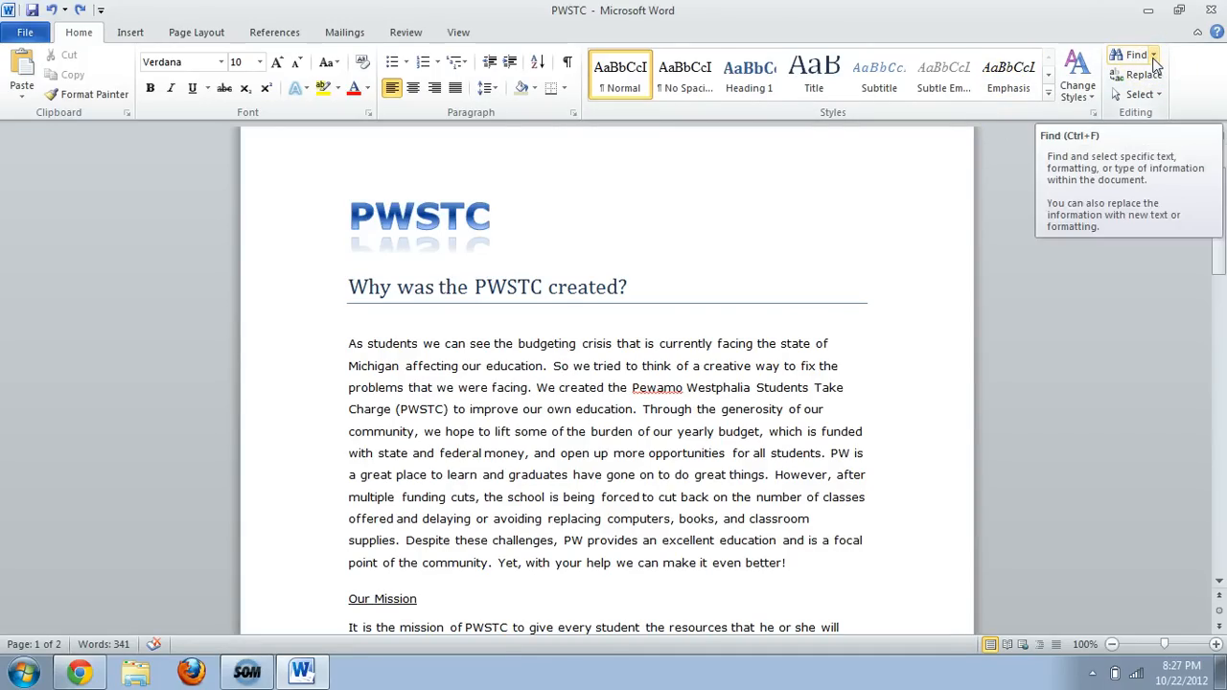
click(1068, 316)
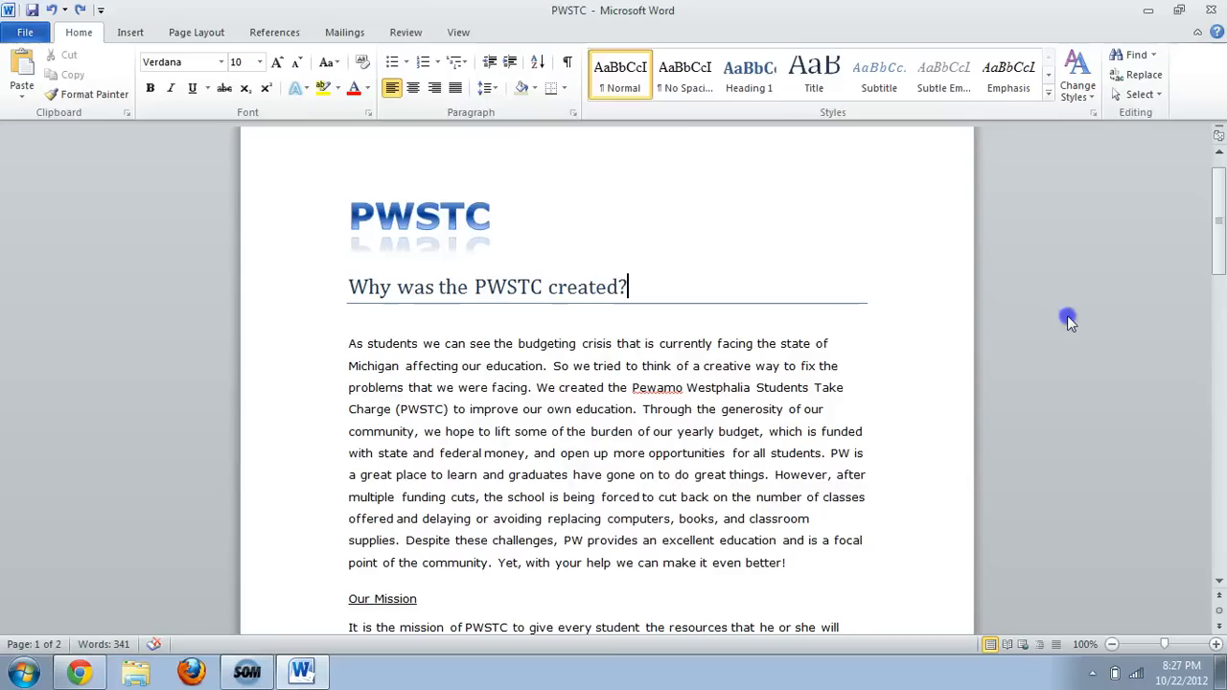
Search the document for the staff adviser's surname, look at its matches, and close the search
key(ctrl+f)
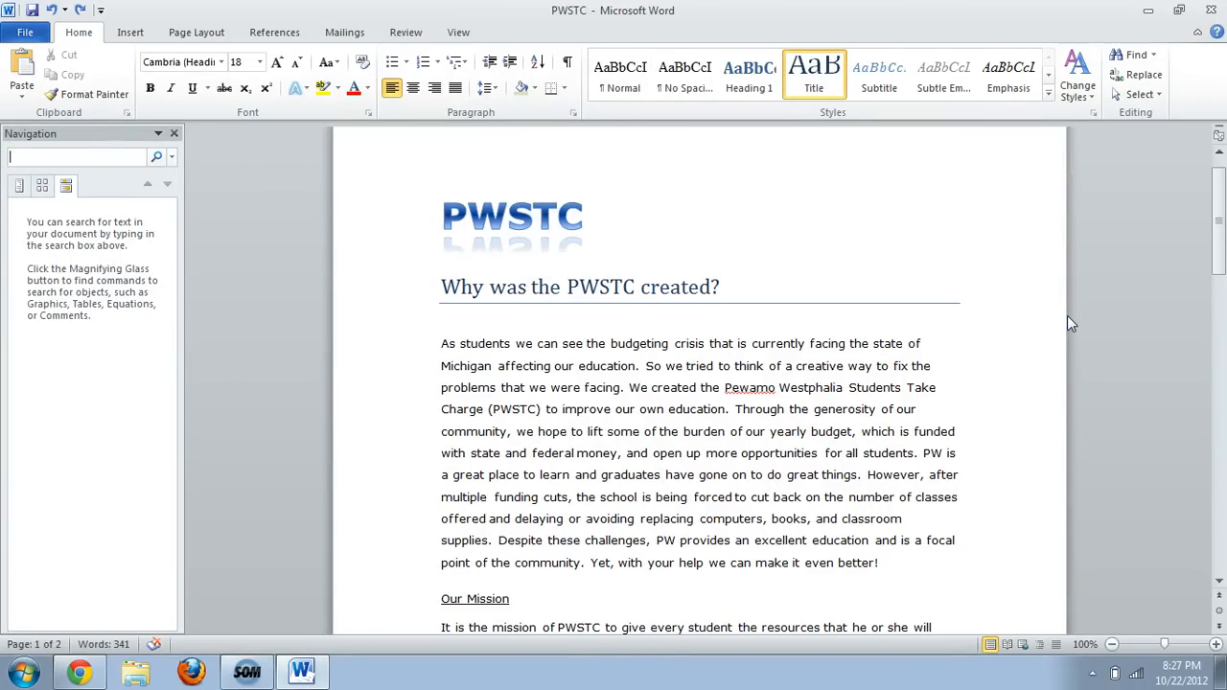
text(rehmann)
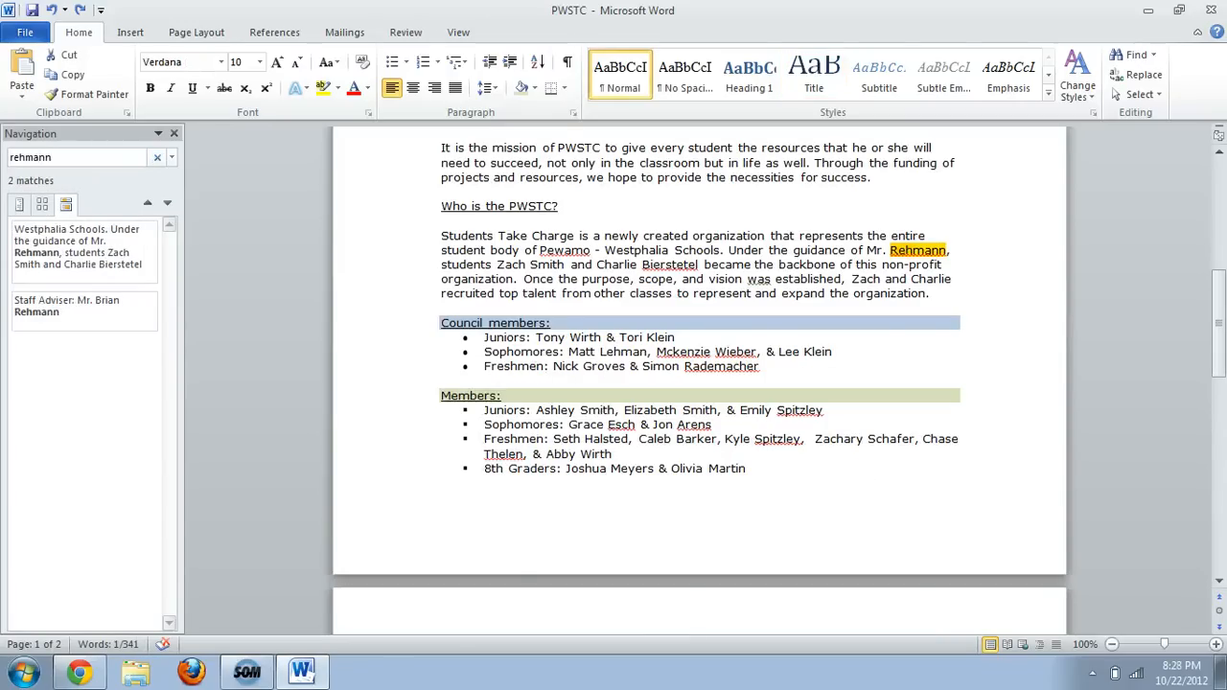
key(Return)
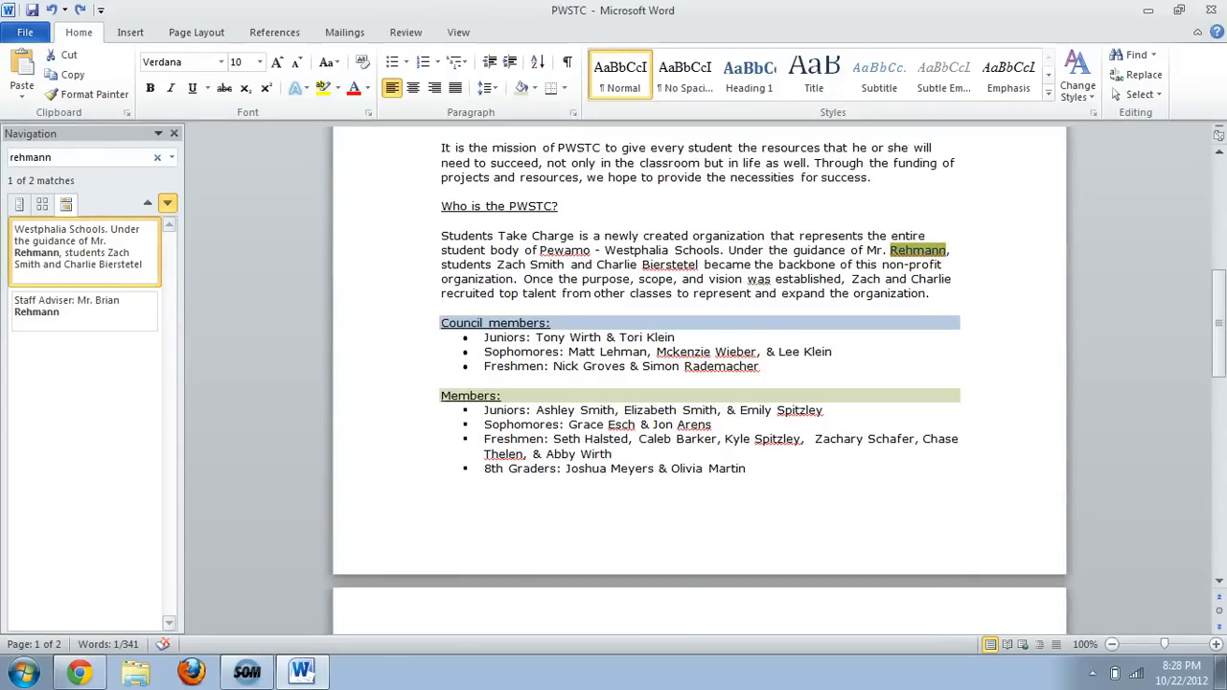
key(Return)
key(Return)
click(940, 192)
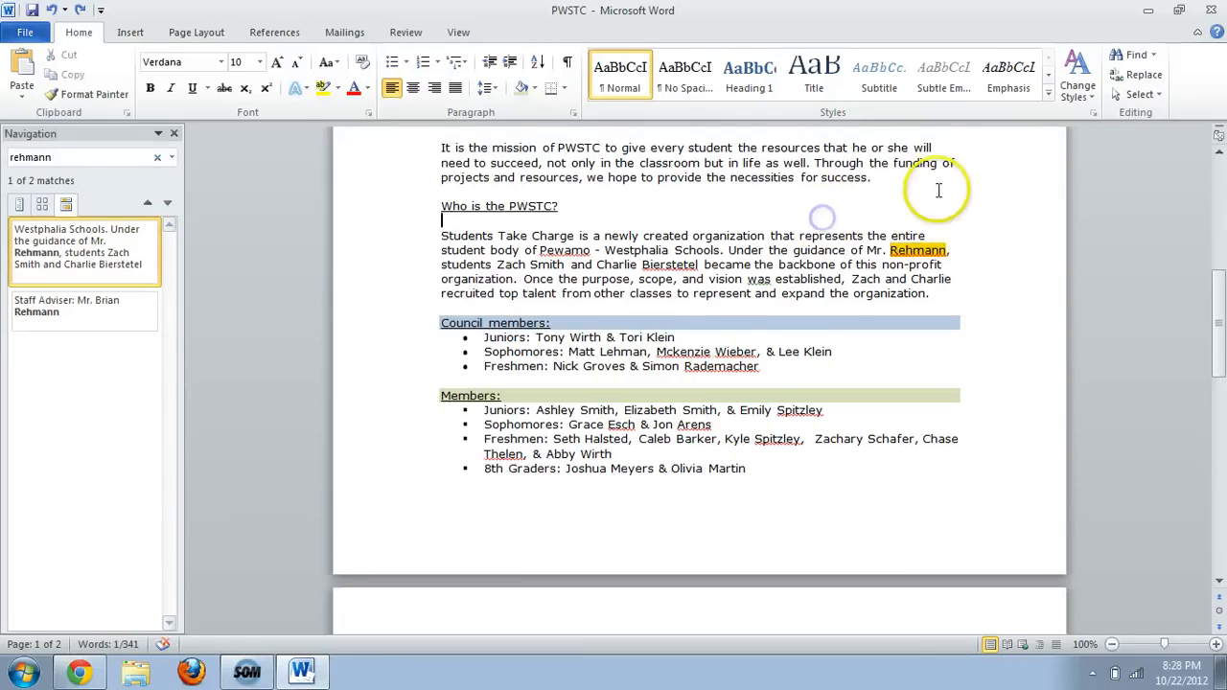
scroll(920, 227, up, 3)
scroll(920, 227, up, 4)
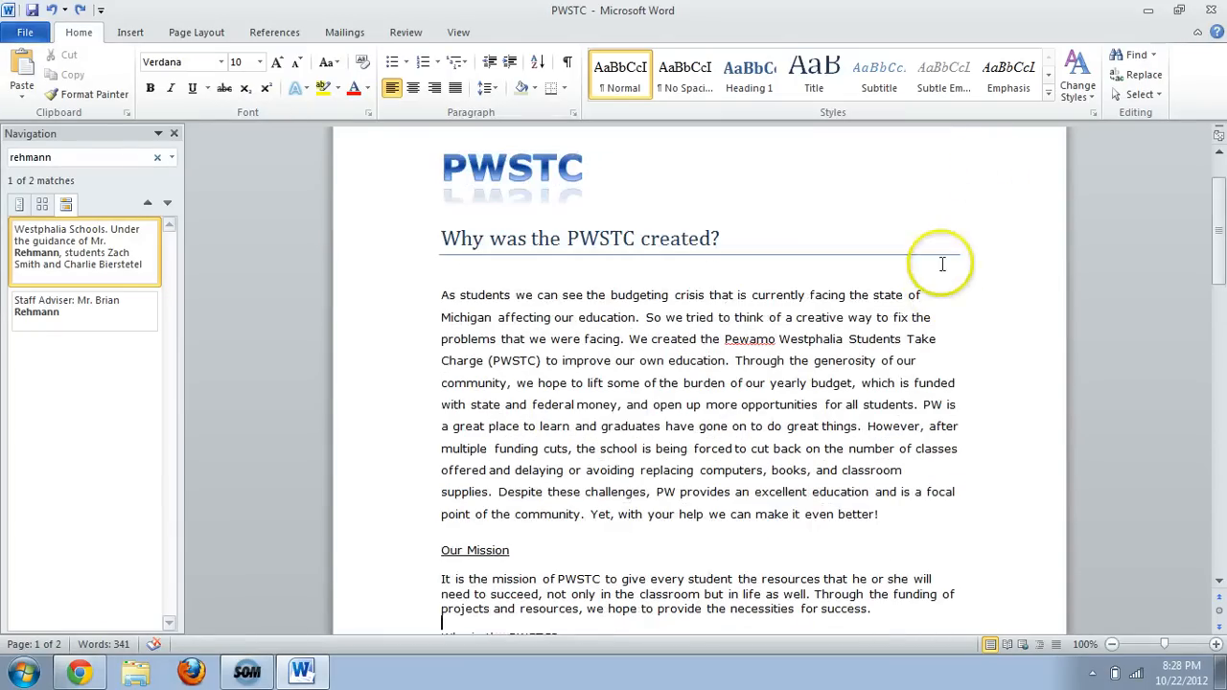
click(173, 135)
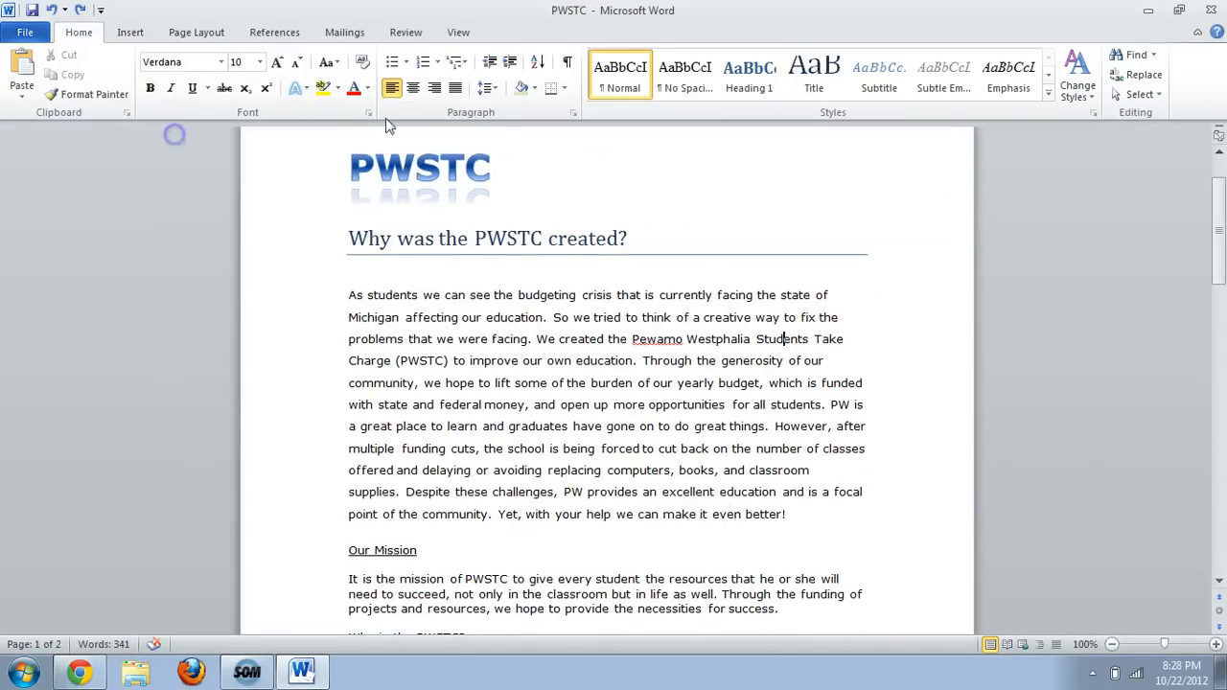
Replace all occurrences of the staff adviser's surname with "Cool" and check the replacements in the document
click(1137, 79)
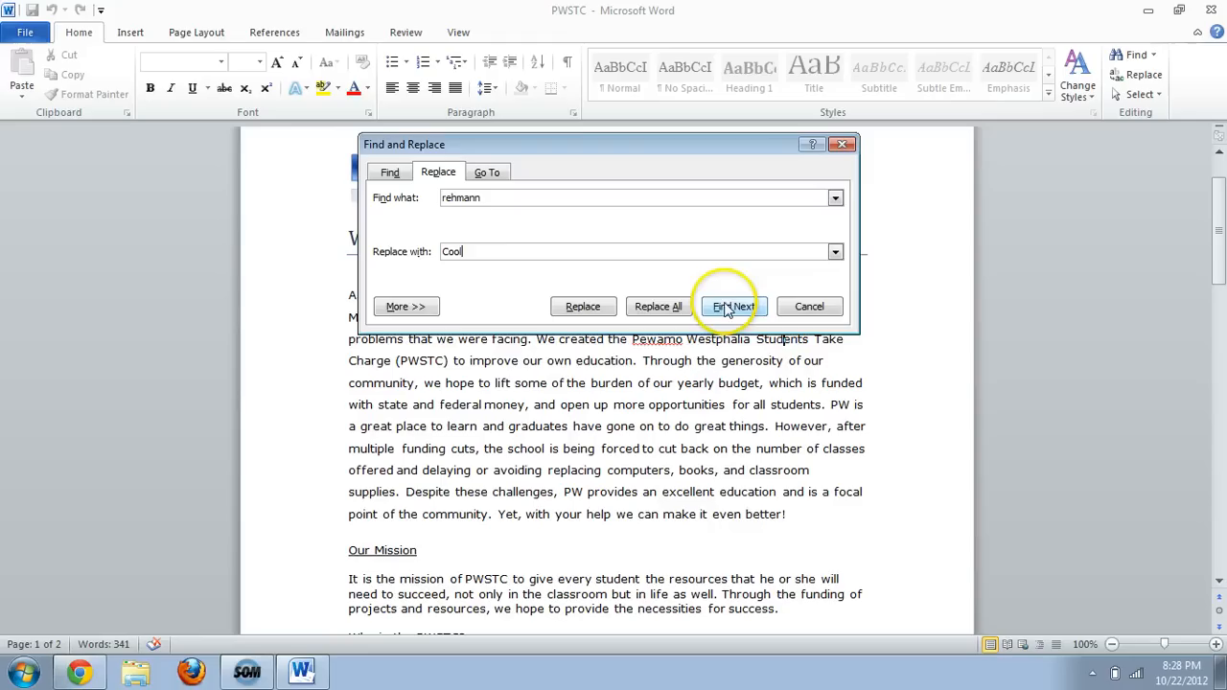
click(660, 309)
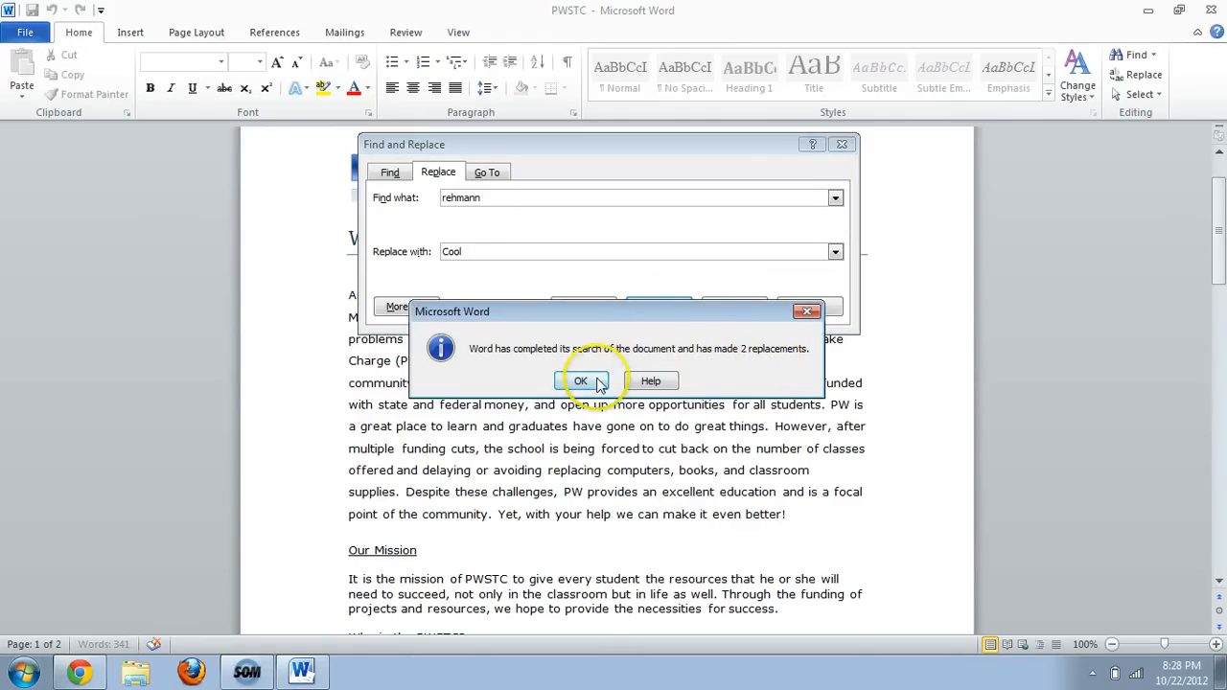
click(581, 380)
click(809, 307)
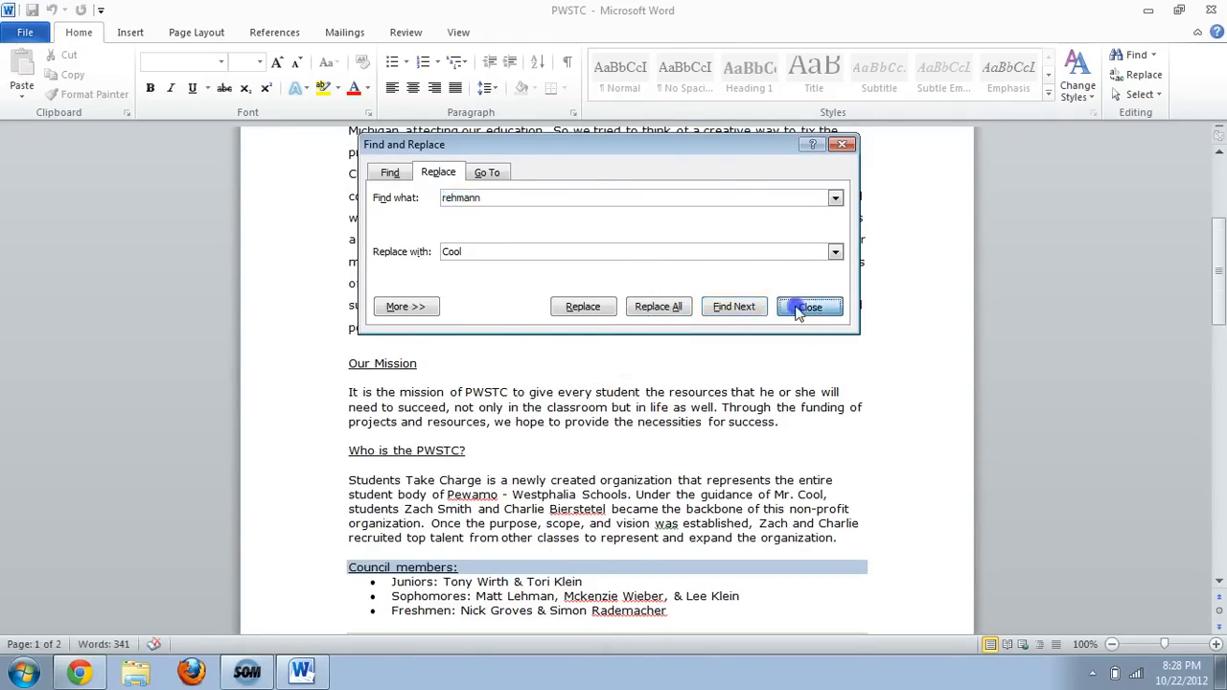
scroll(676, 448, down, 3)
scroll(676, 449, down, 5)
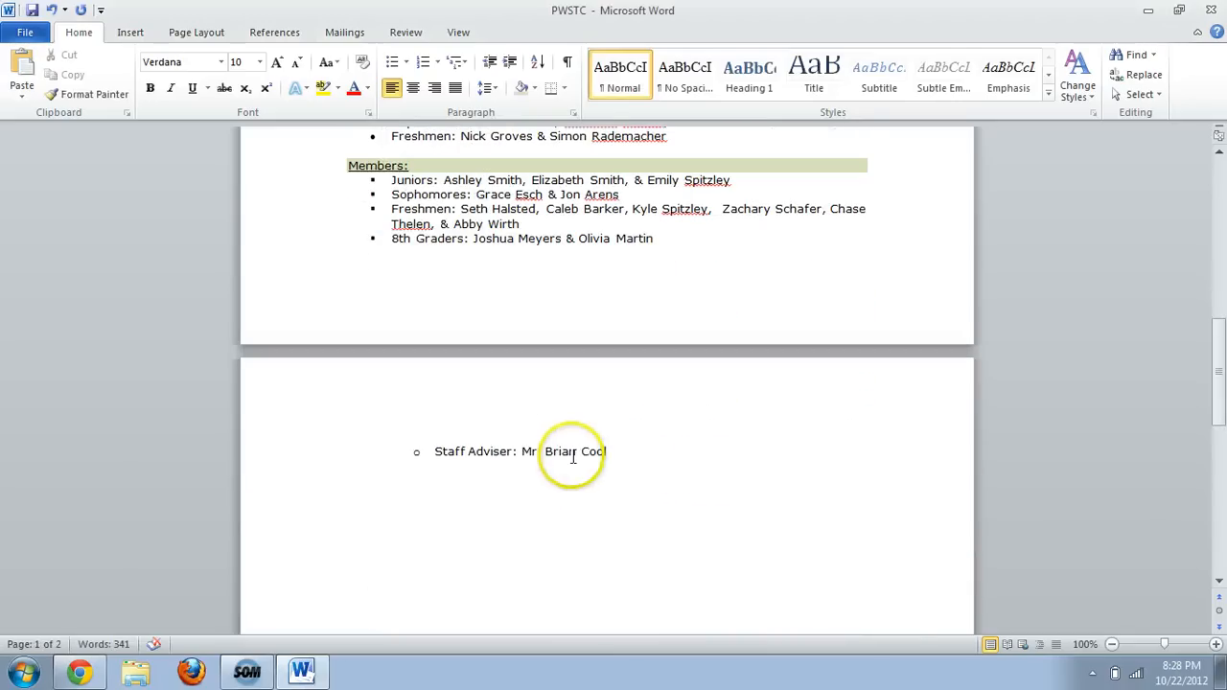
click(626, 452)
scroll(735, 409, down, 1)
scroll(734, 405, up, 9)
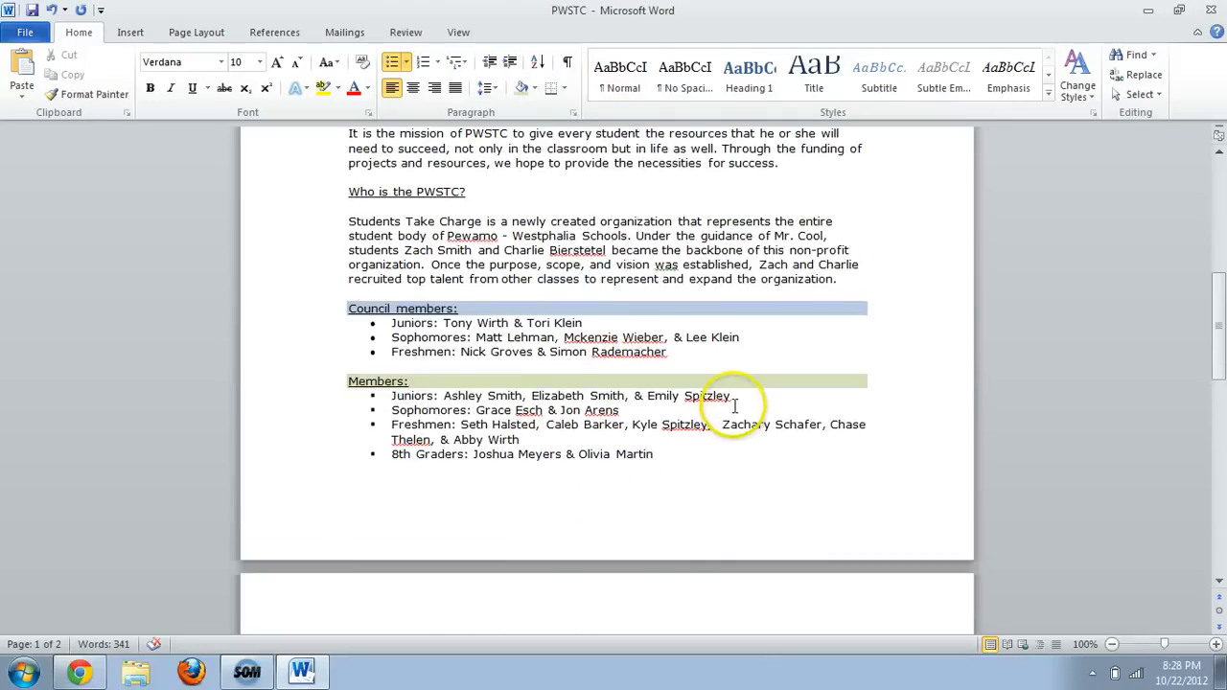
scroll(741, 388, up, 6)
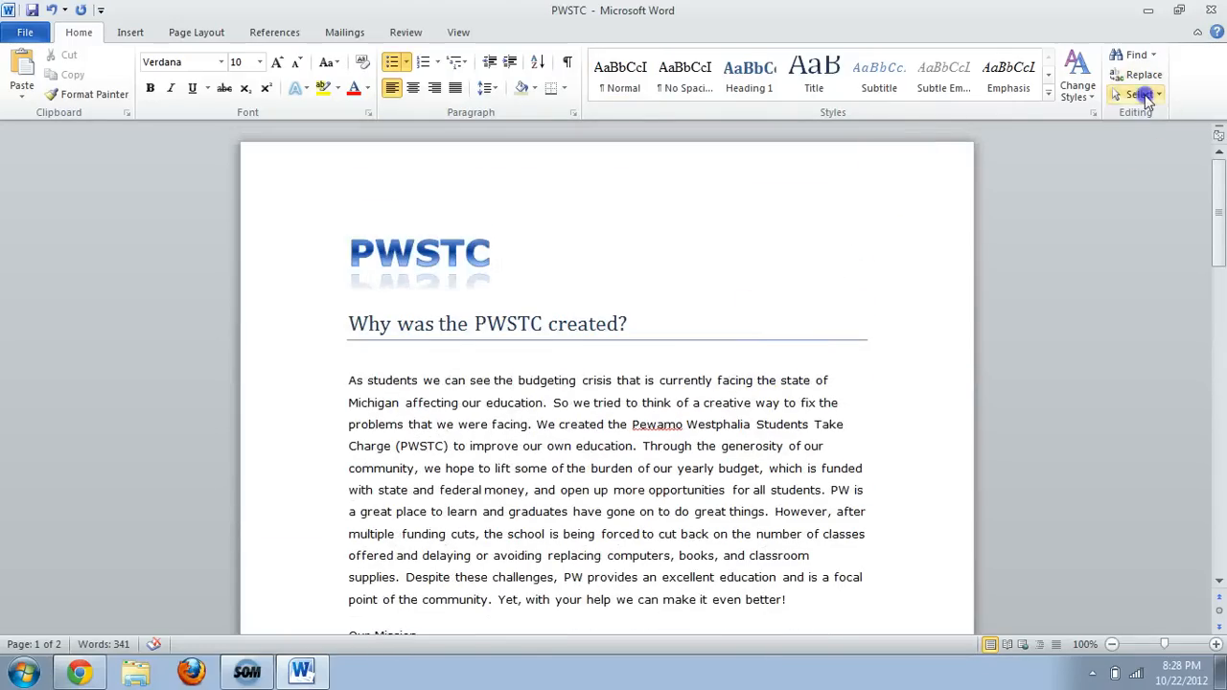
click(1141, 96)
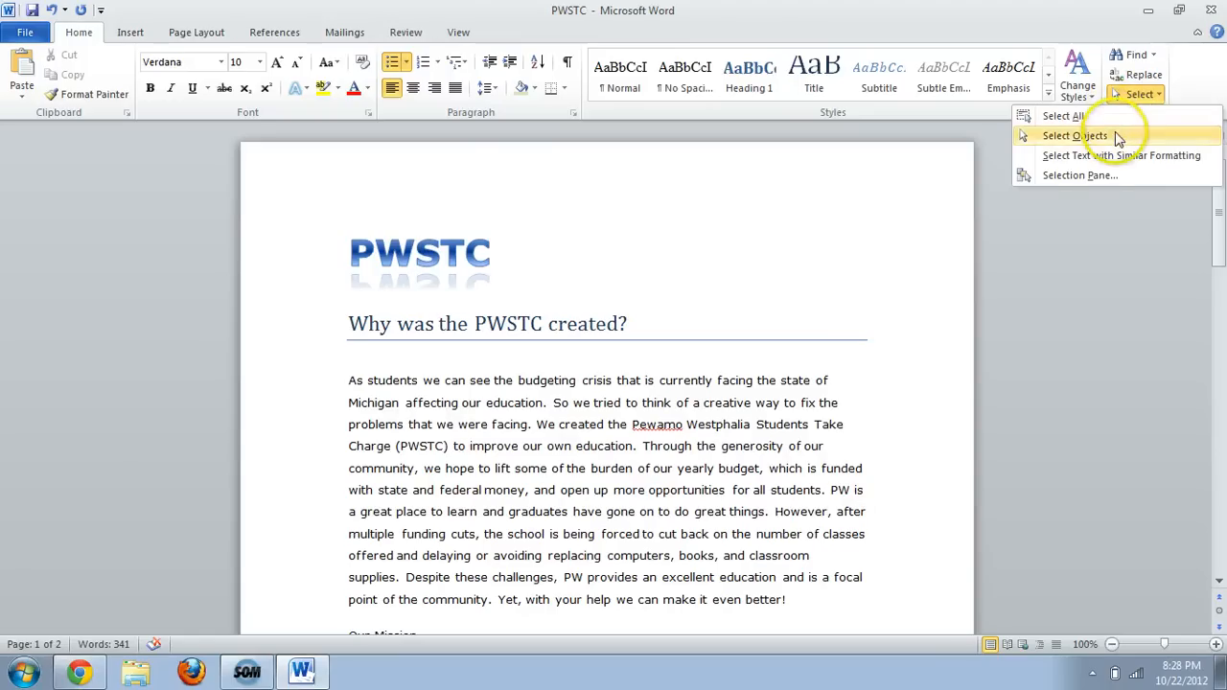
click(802, 370)
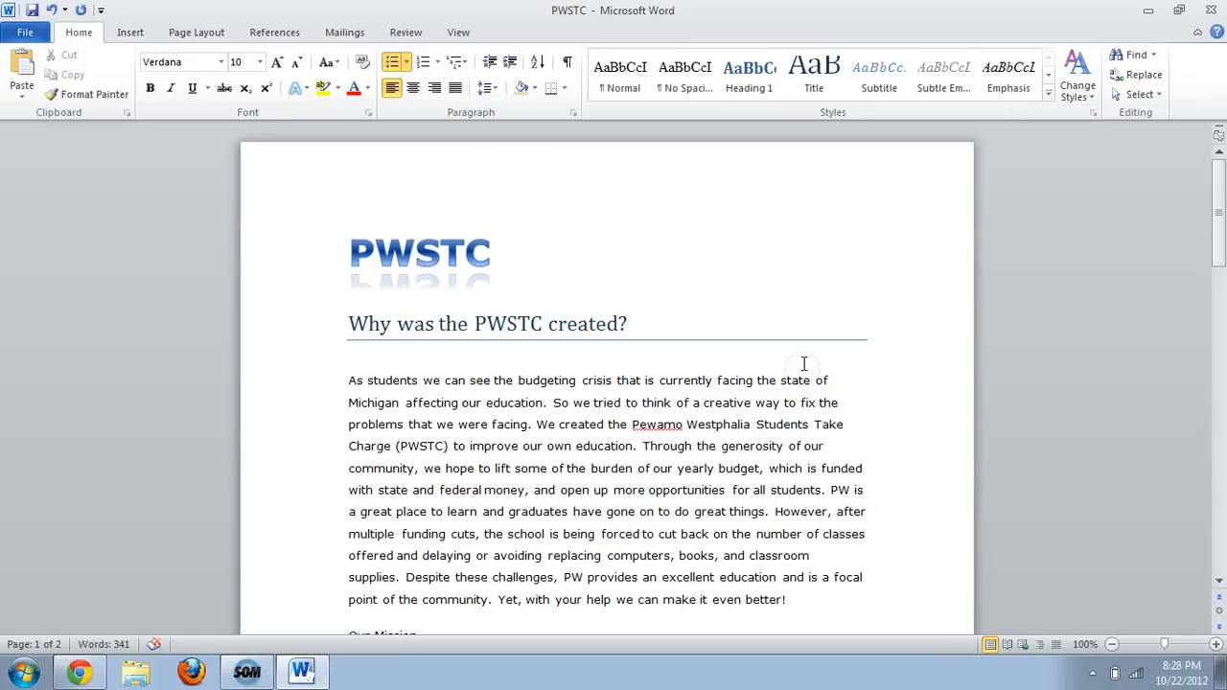
click(125, 34)
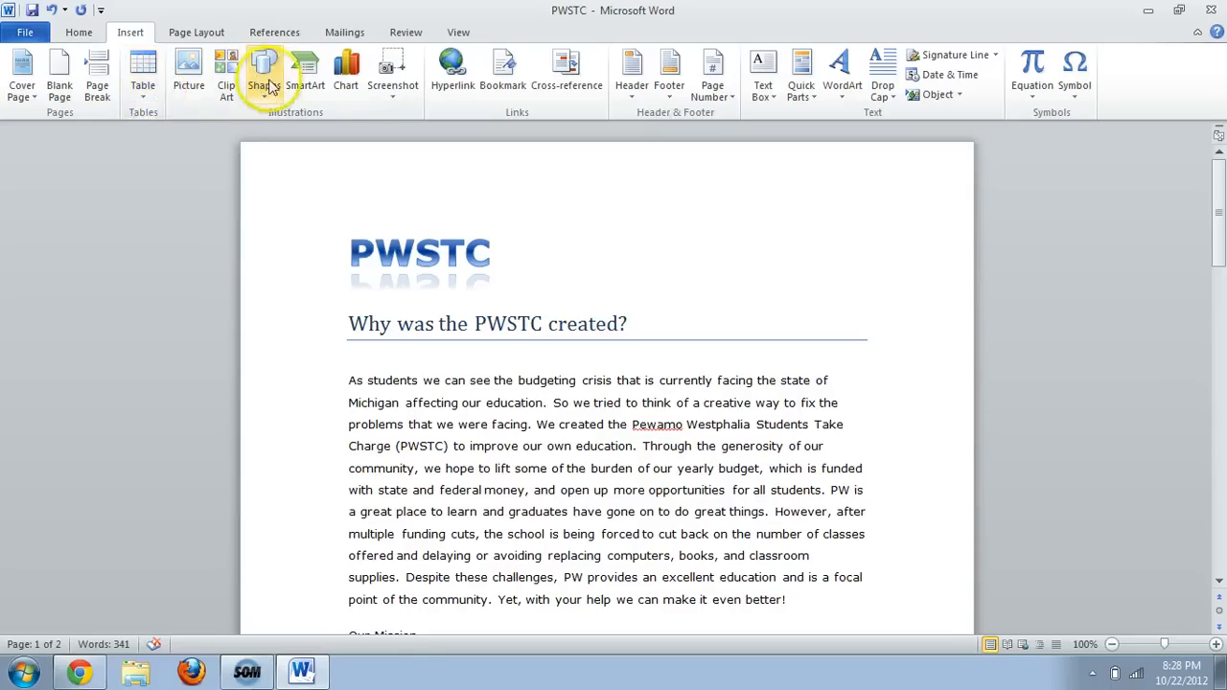
click(190, 84)
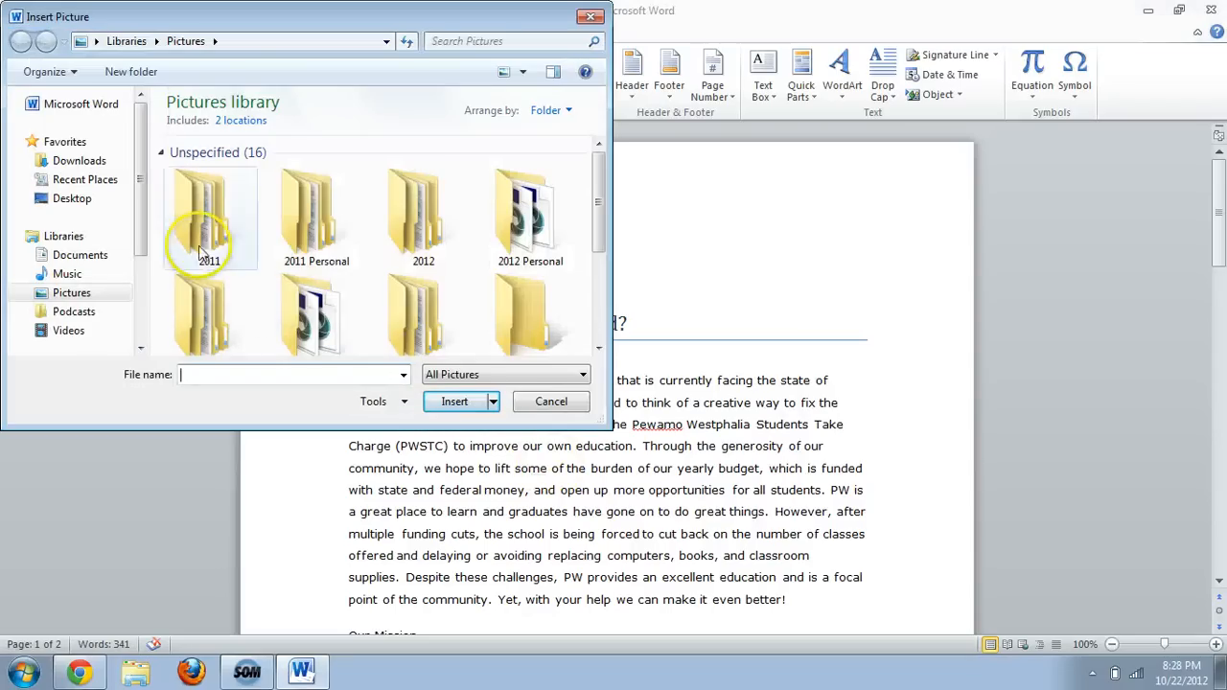
click(542, 401)
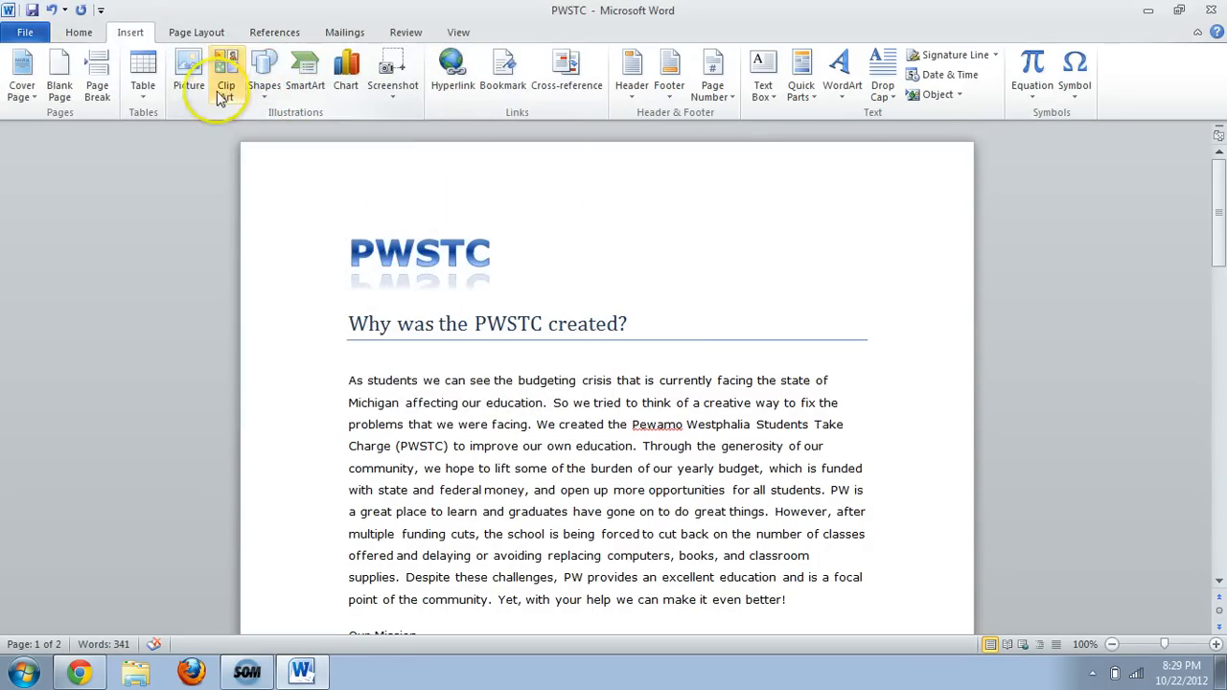
Draw a Curved Down Arrow block arrow about 1.74" wide and 0.71" high over the PWSTC title
click(261, 99)
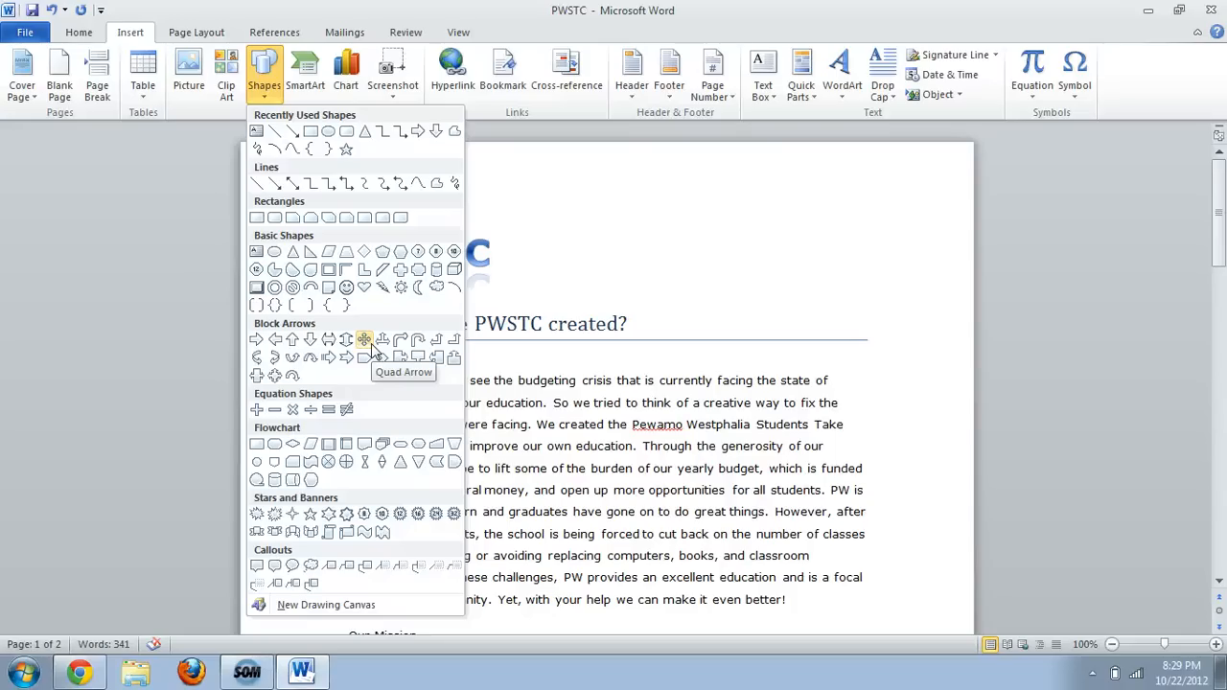
click(306, 363)
mouse_move(514, 249)
mouse_down()
mouse_move(575, 261)
mouse_move(721, 367)
mouse_move(575, 489)
mouse_move(337, 438)
mouse_move(403, 184)
mouse_move(403, 195)
mouse_move(328, 213)
mouse_move(365, 194)
mouse_move(360, 172)
mouse_move(365, 221)
mouse_move(364, 188)
mouse_up()
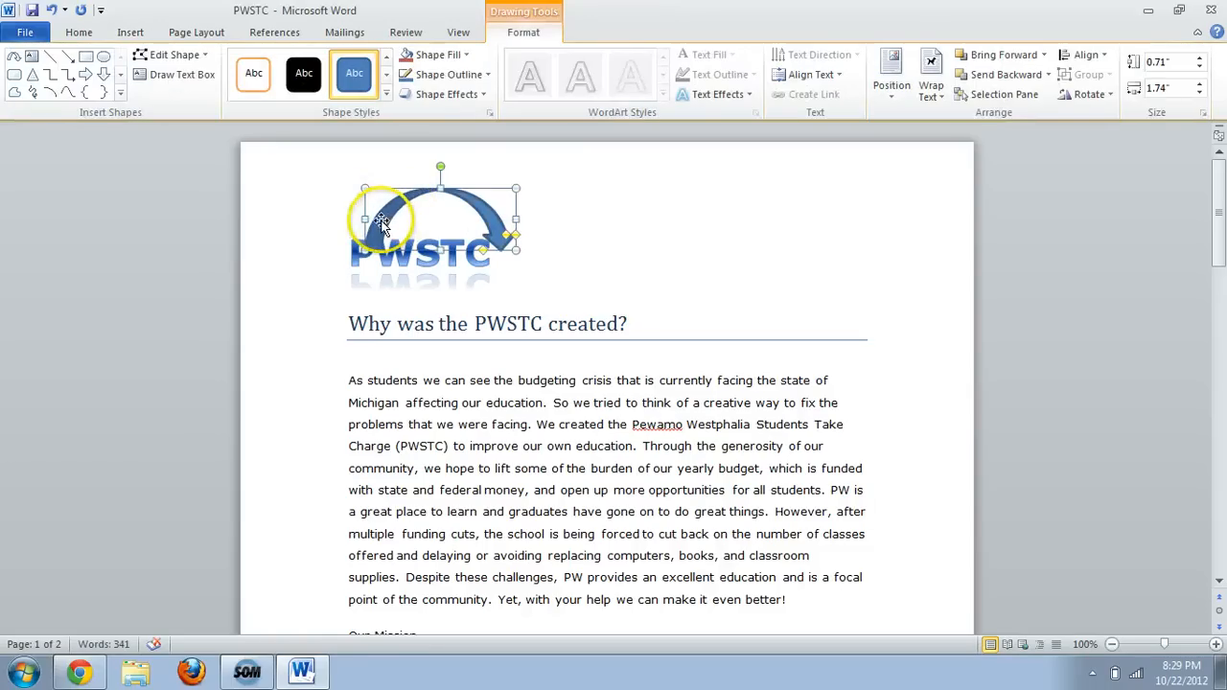
click(521, 19)
click(386, 201)
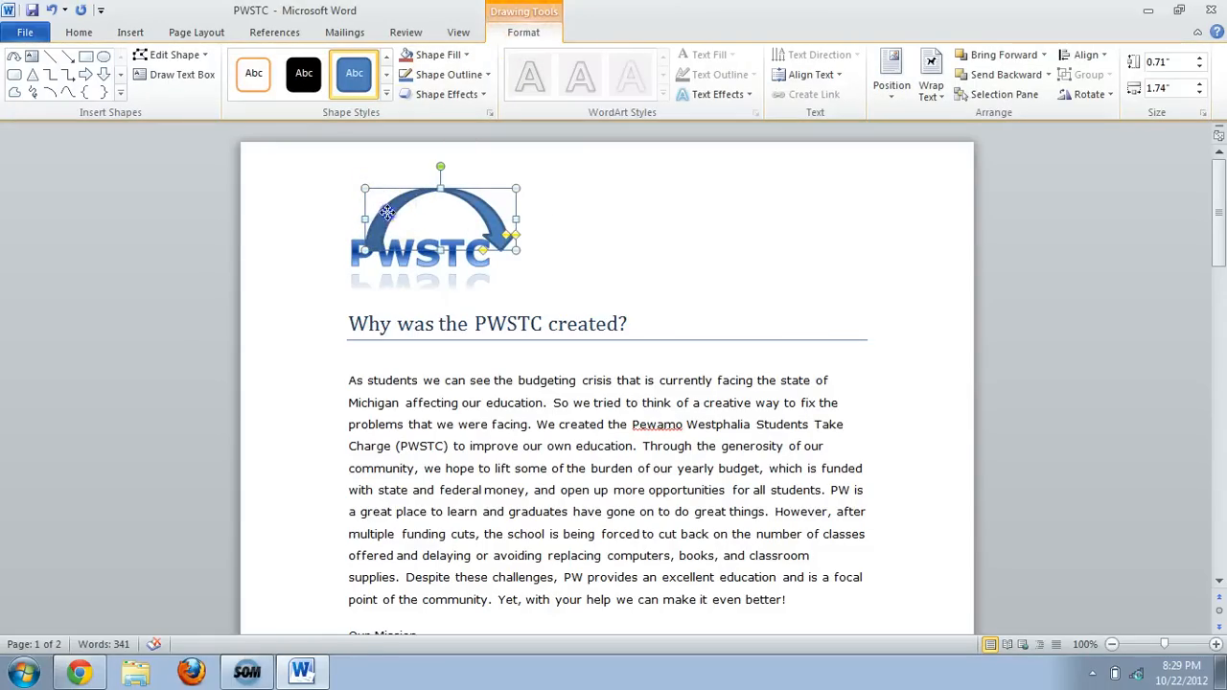
Move the curved arrow to the right of the PWSTC title and rotate it slightly clockwise
drag(387, 212, 526, 211)
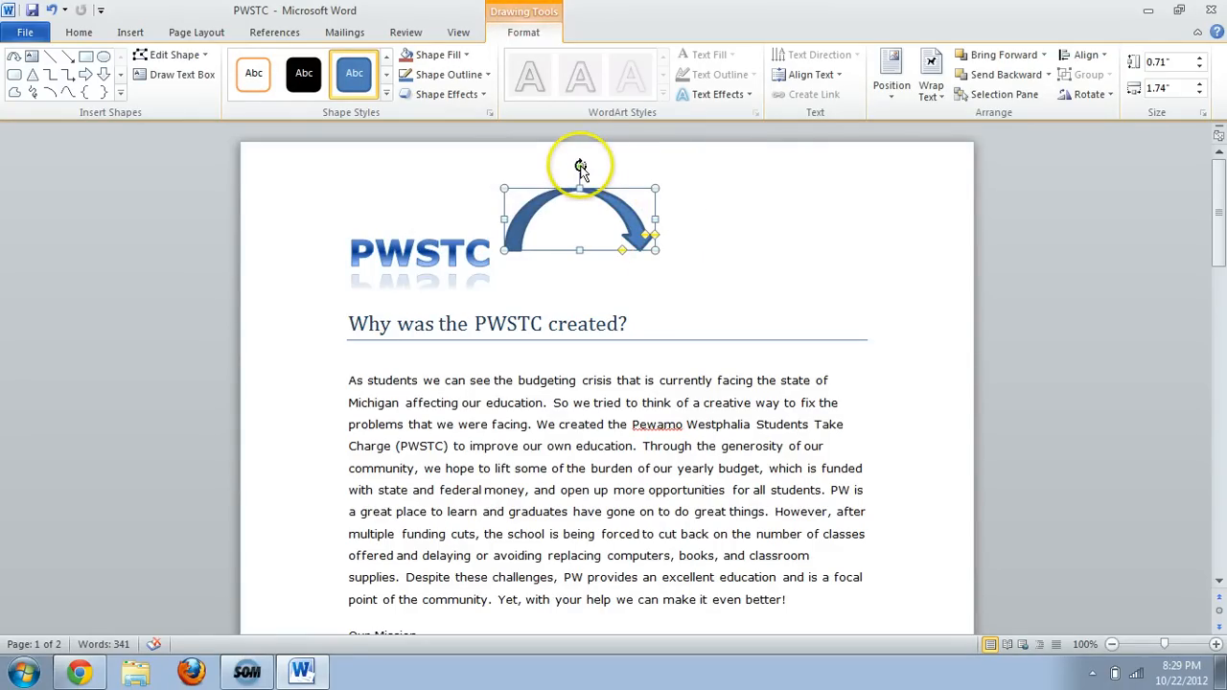
mouse_move(580, 167)
mouse_down()
mouse_move(614, 194)
mouse_move(602, 169)
mouse_up()
drag(618, 217, 602, 238)
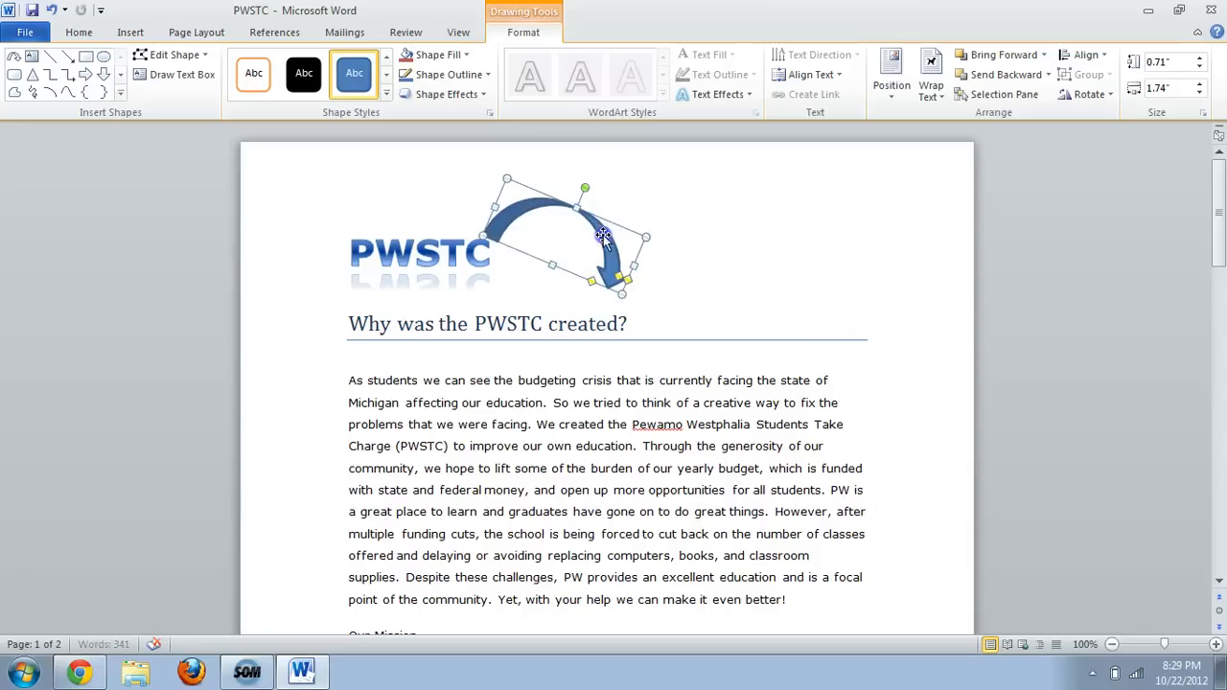
click(734, 268)
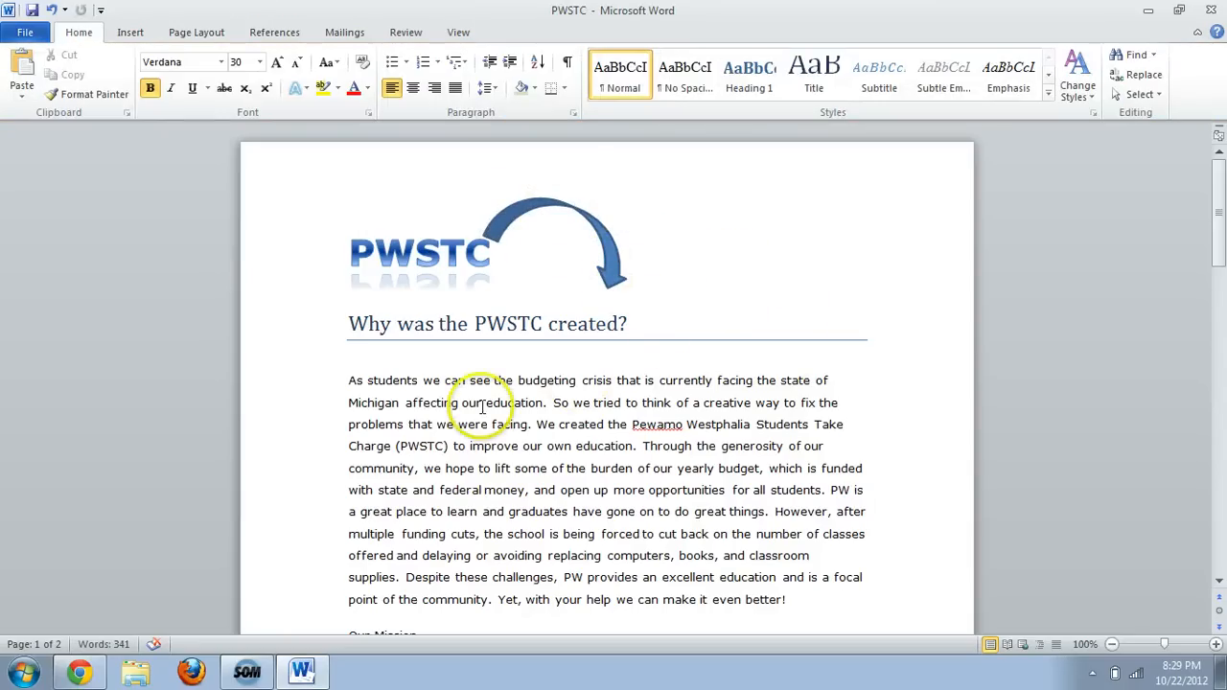
Flip and rotate the curved arrow, about 0.78" high, and place it left of the PWSTC title, pointing at the heading
click(562, 205)
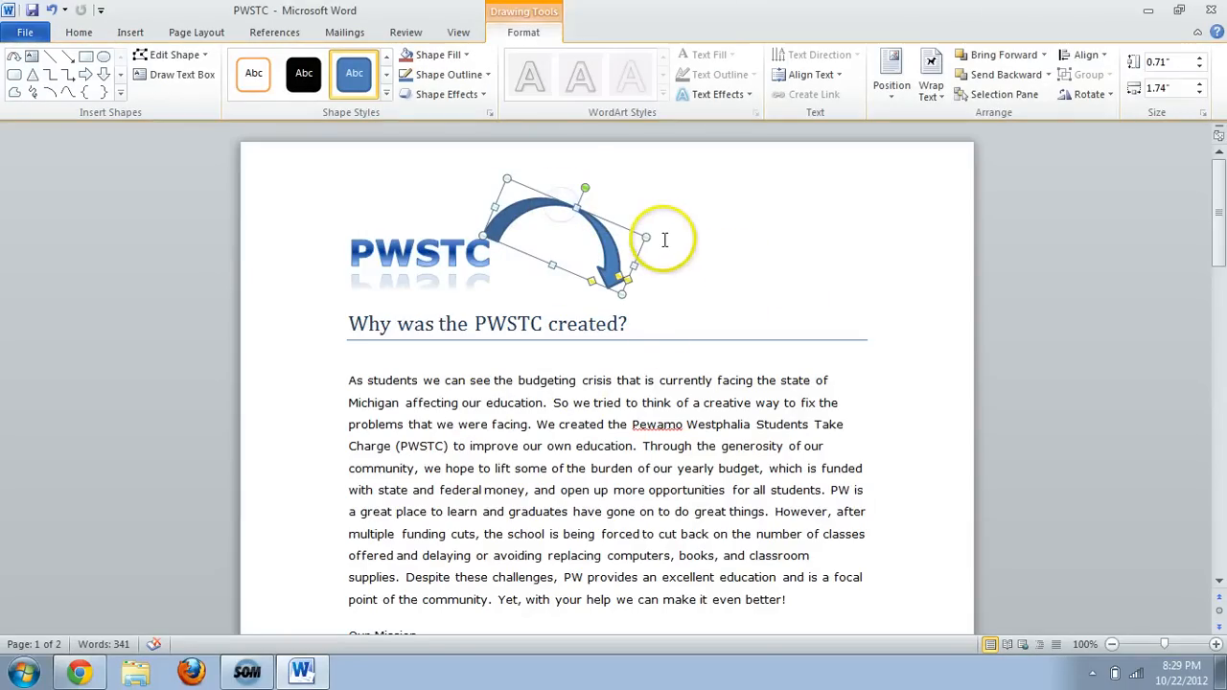
drag(649, 235, 595, 356)
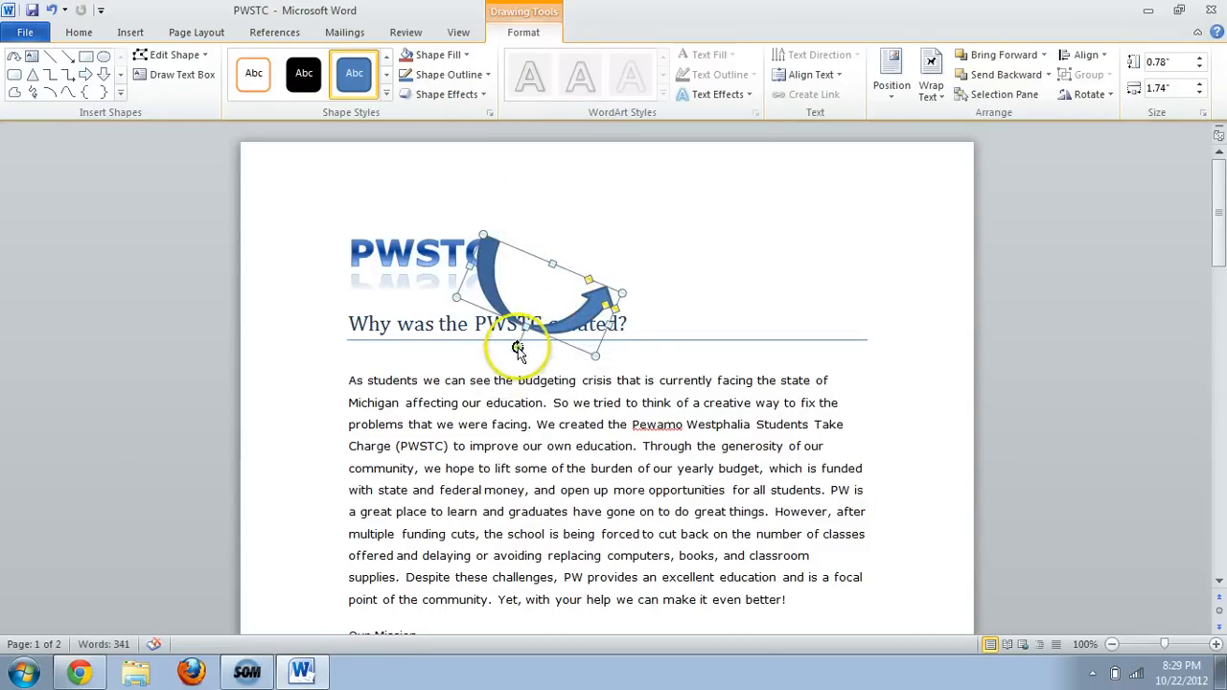
drag(517, 349, 472, 265)
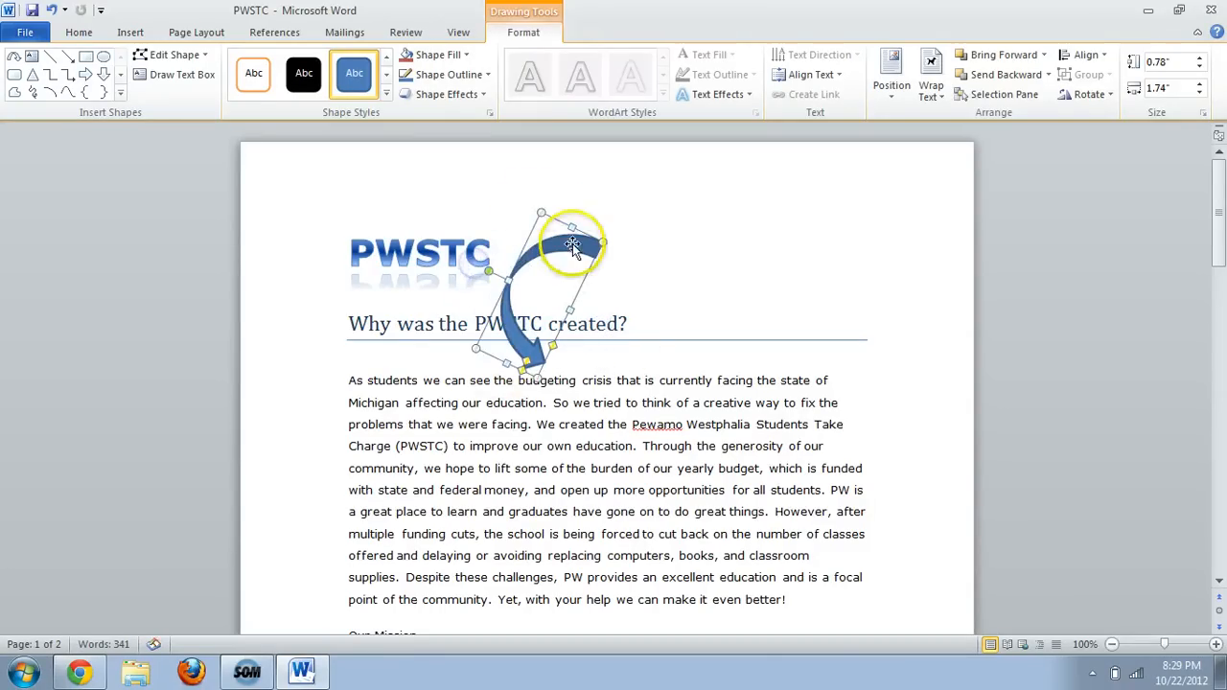
drag(573, 246, 374, 199)
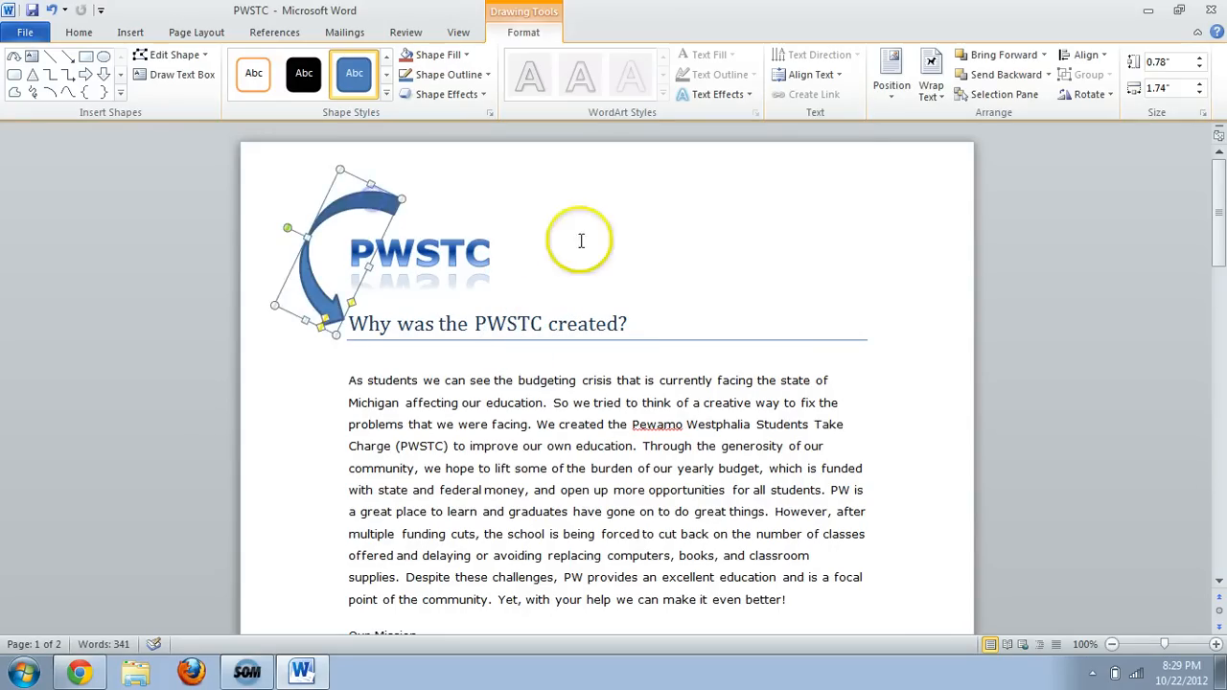
click(578, 239)
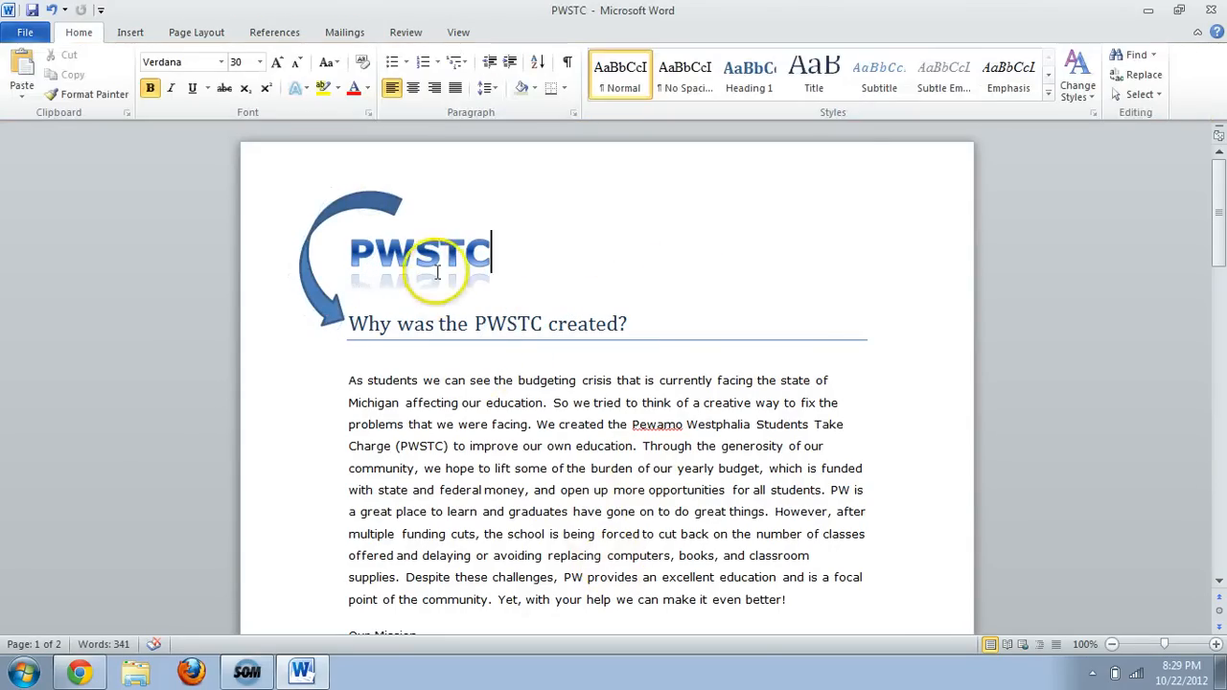
Indent the PWSTC title with a tab and turn off setting indents on tabs and backspaces
click(351, 251)
key(Tab)
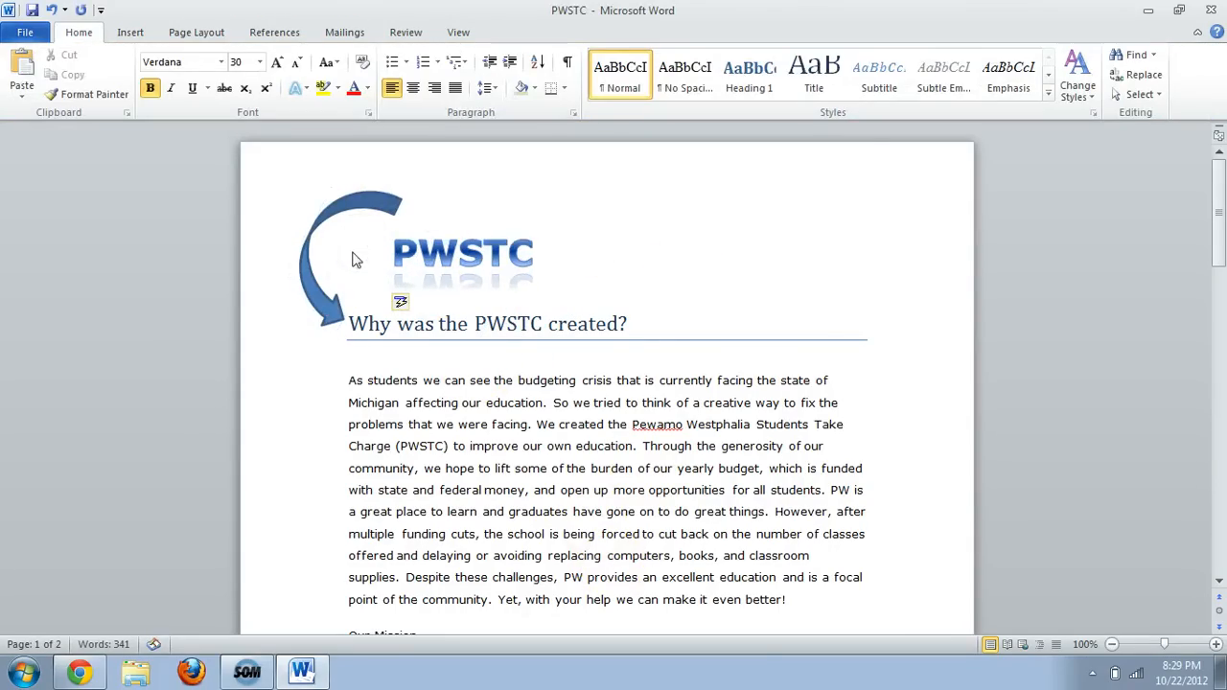
click(400, 304)
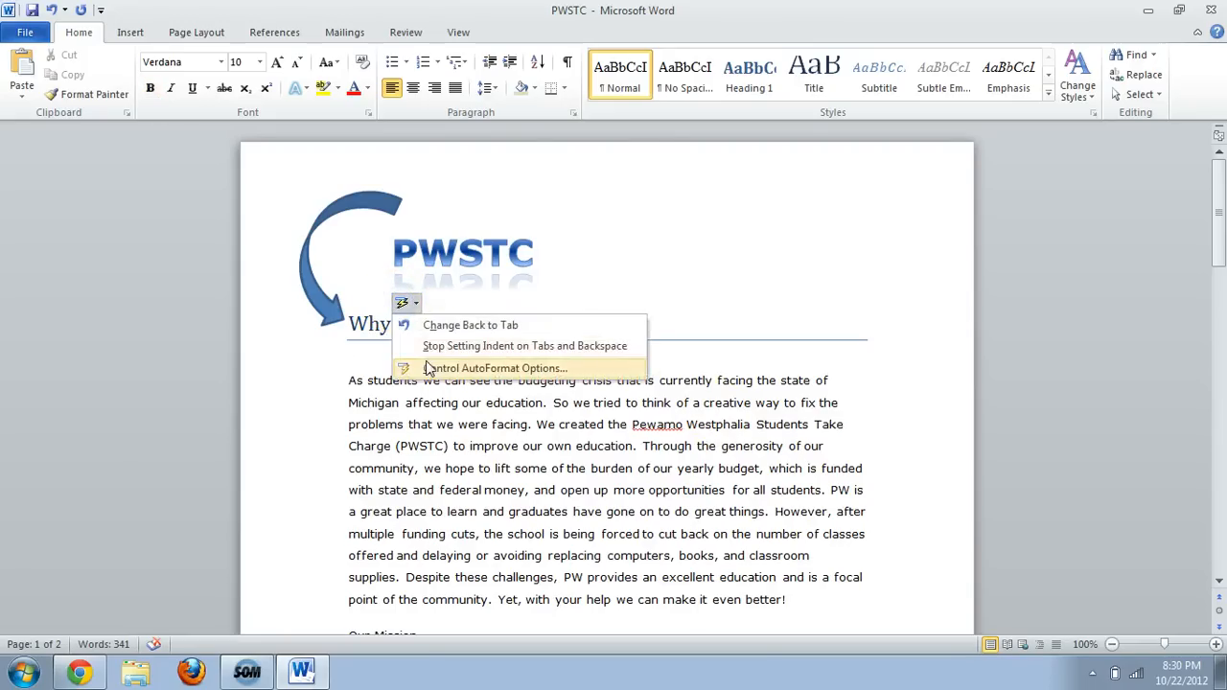
click(449, 347)
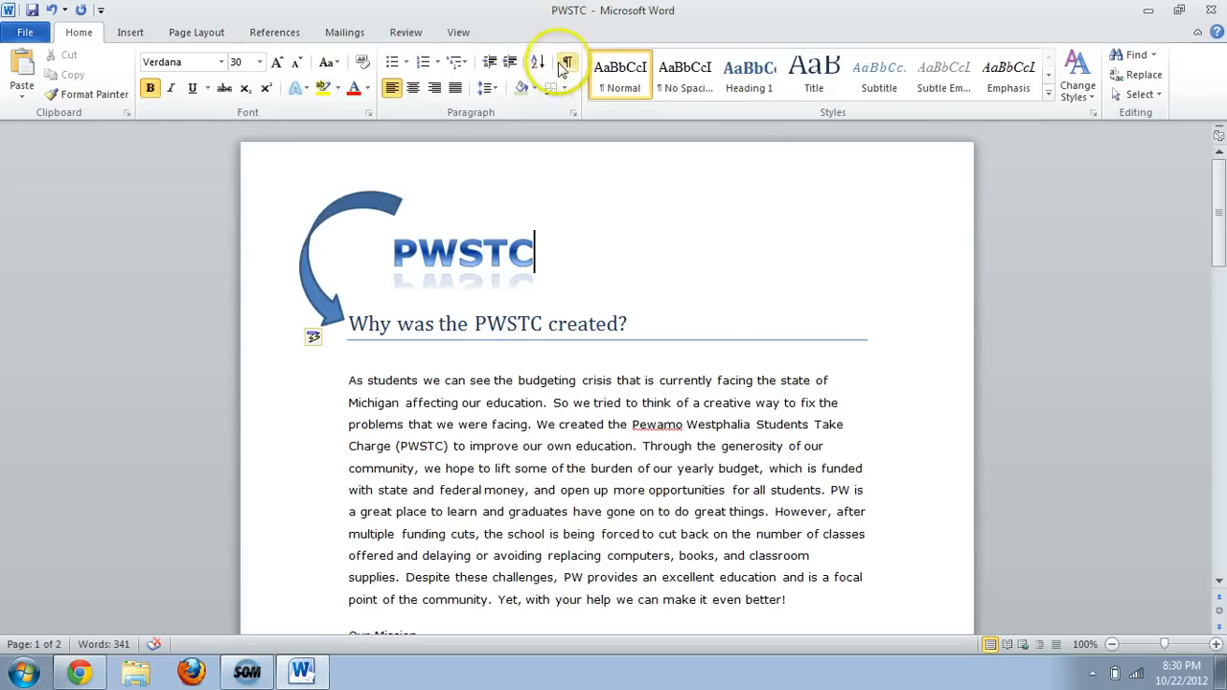
Look through the shapes gallery and the SmartArt Hierarchy layouts without inserting anything, and check the screenshot option
click(129, 29)
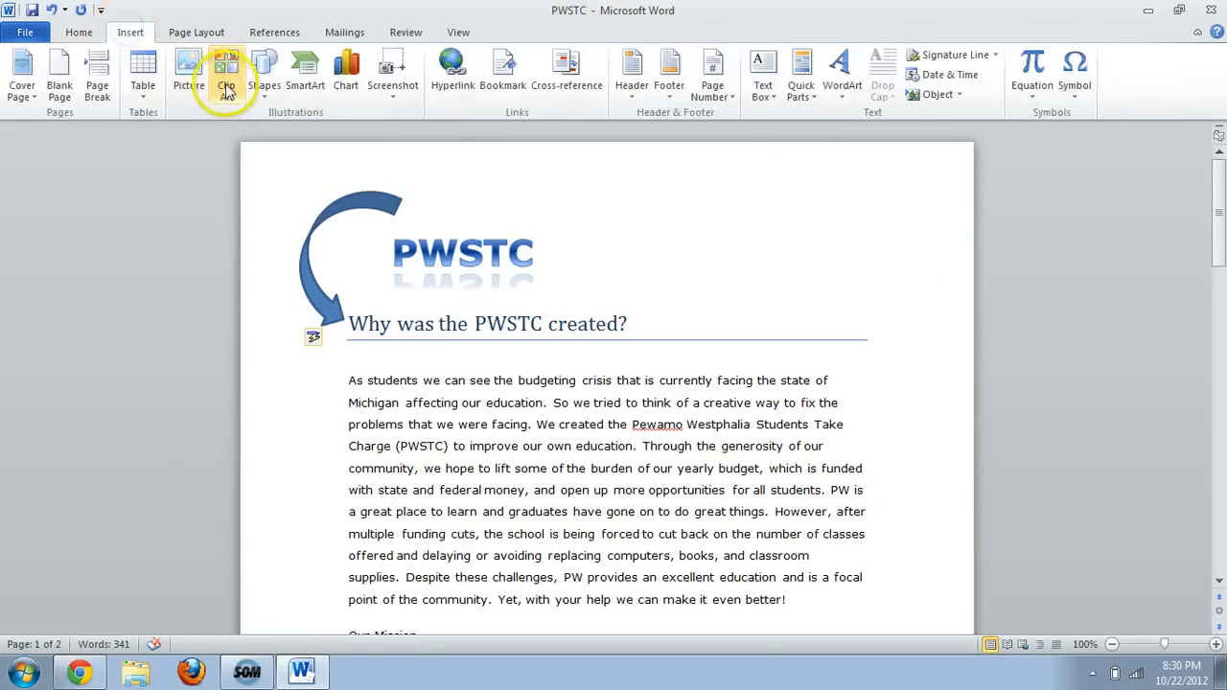
click(257, 92)
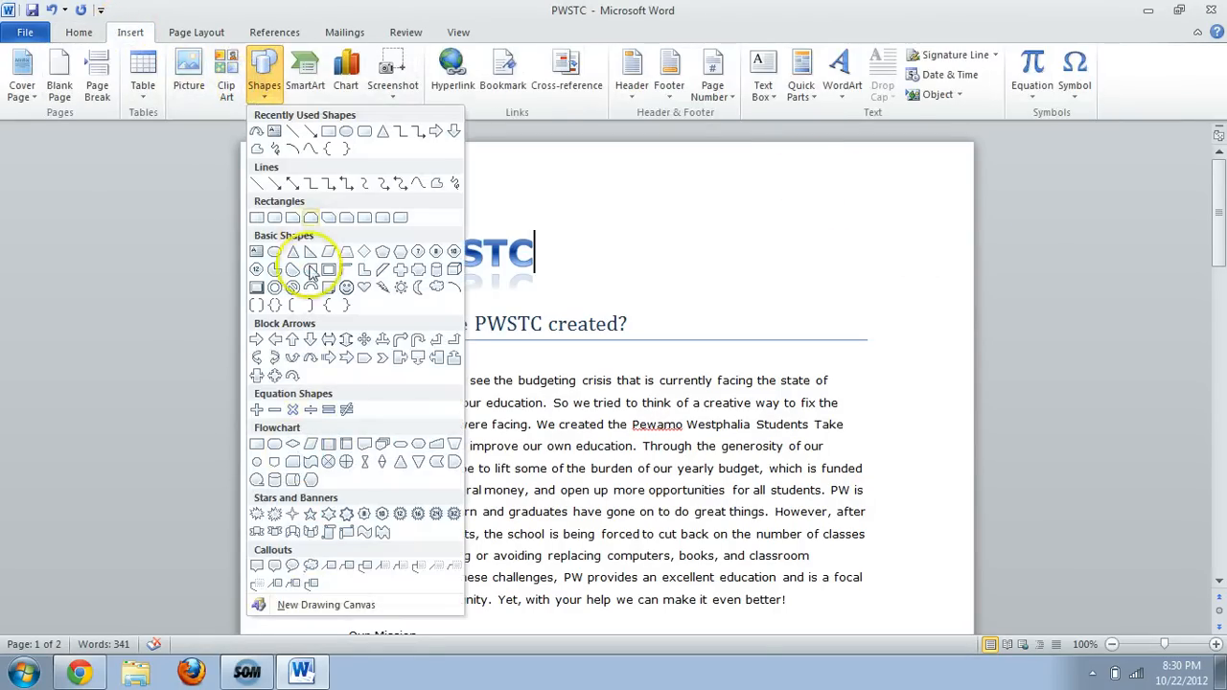
click(299, 75)
click(299, 75)
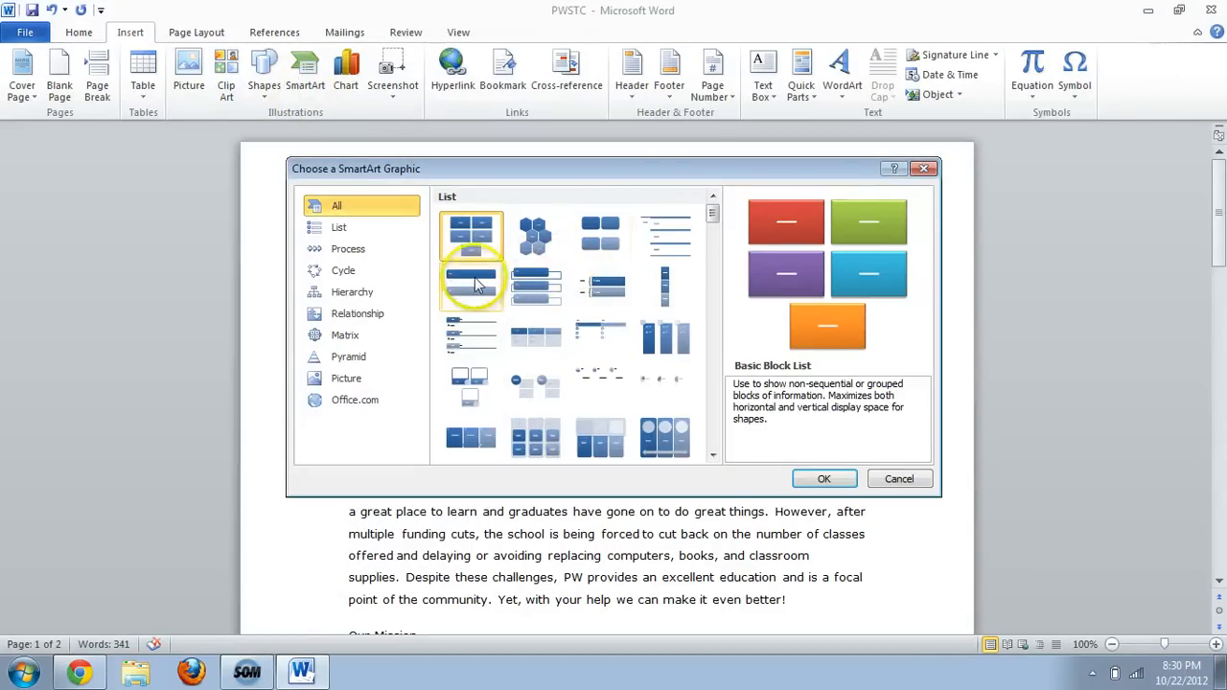
click(369, 292)
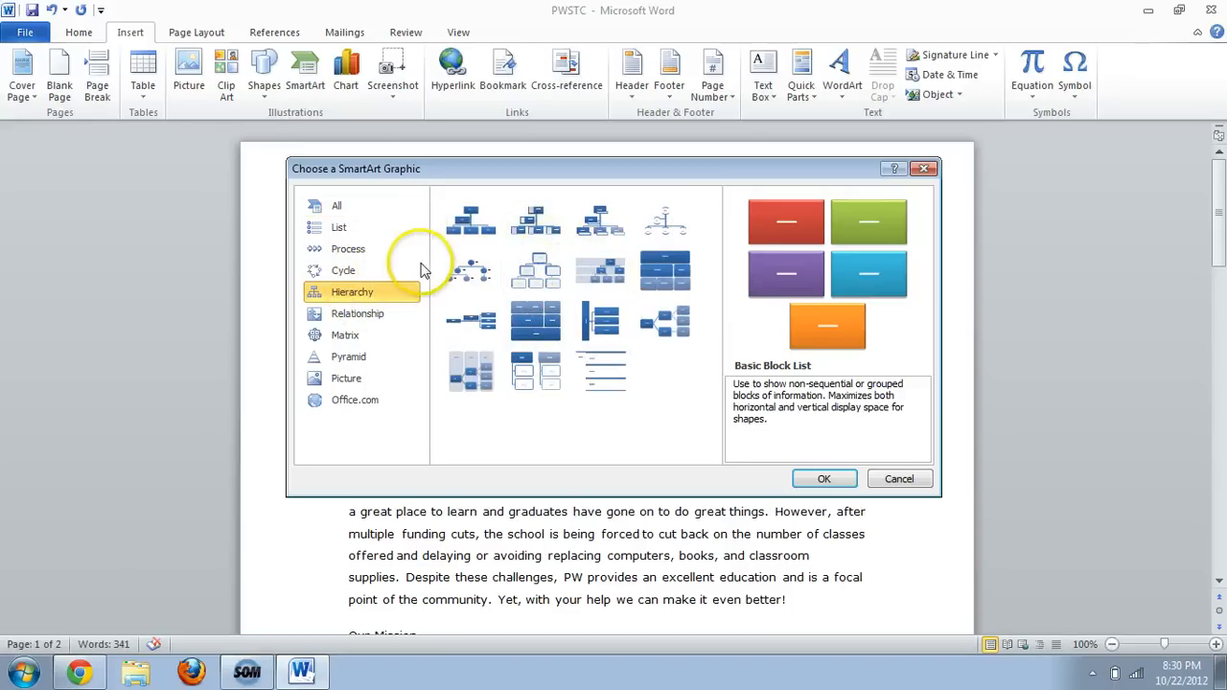
click(900, 479)
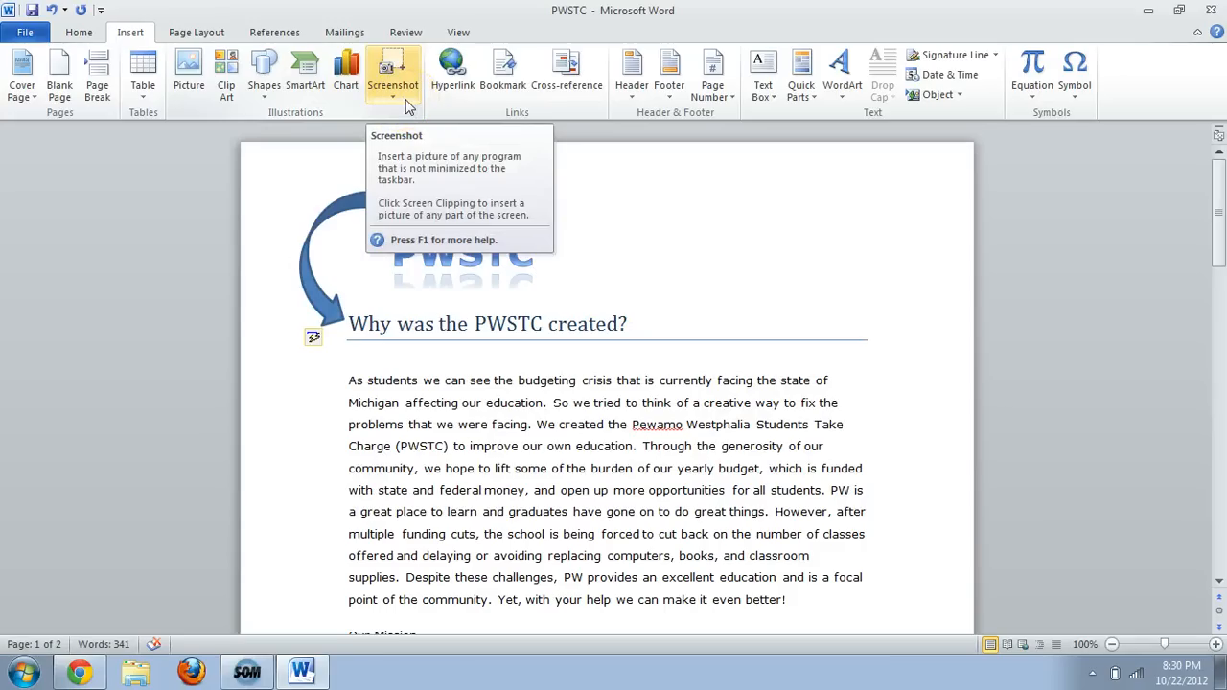
click(446, 172)
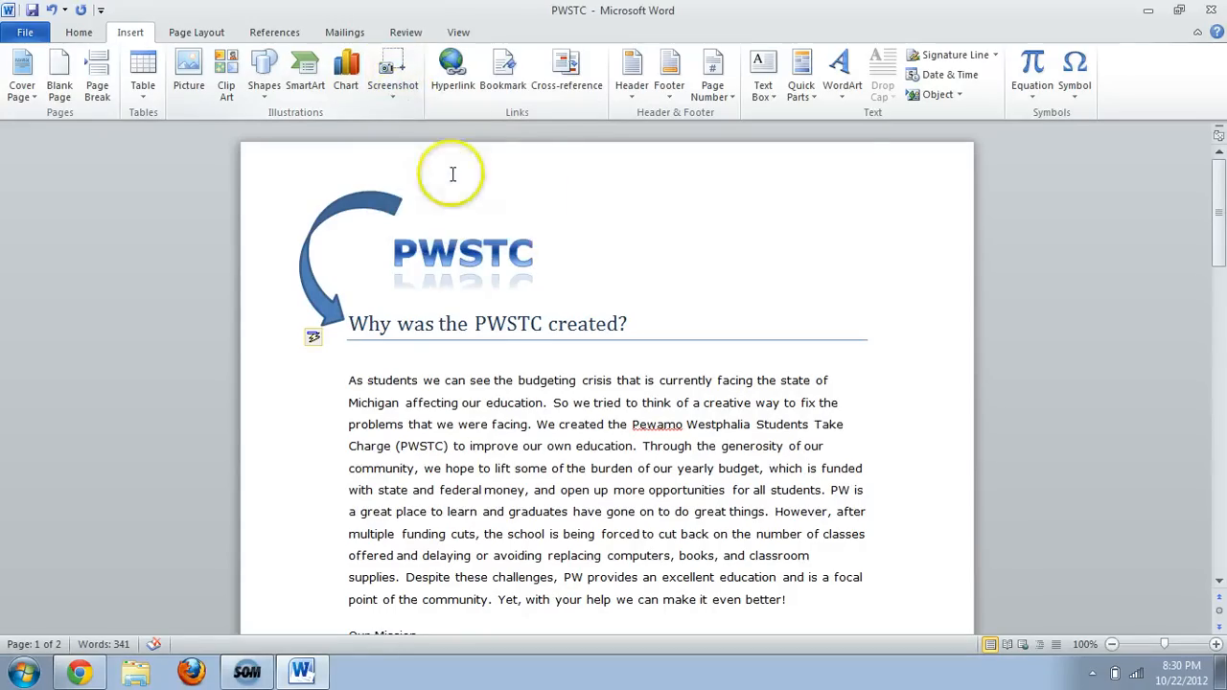
click(396, 93)
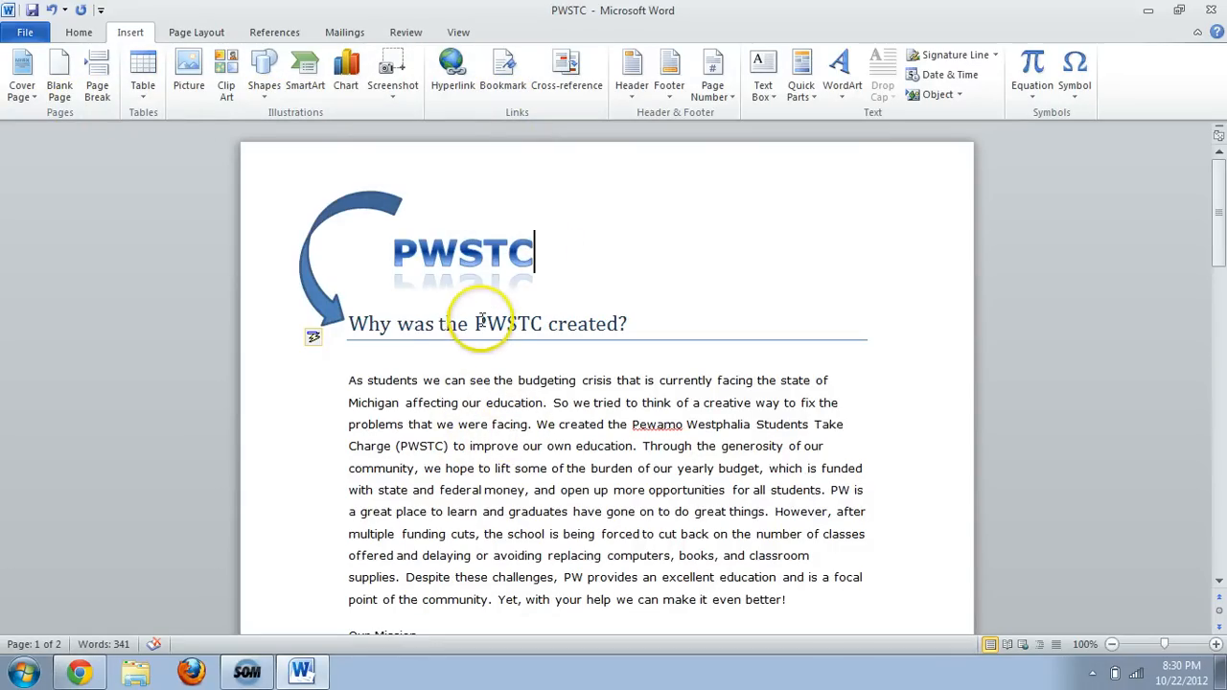
mouse_move(472, 324)
mouse_down()
mouse_move(545, 324)
mouse_move(473, 322)
mouse_up()
click(544, 324)
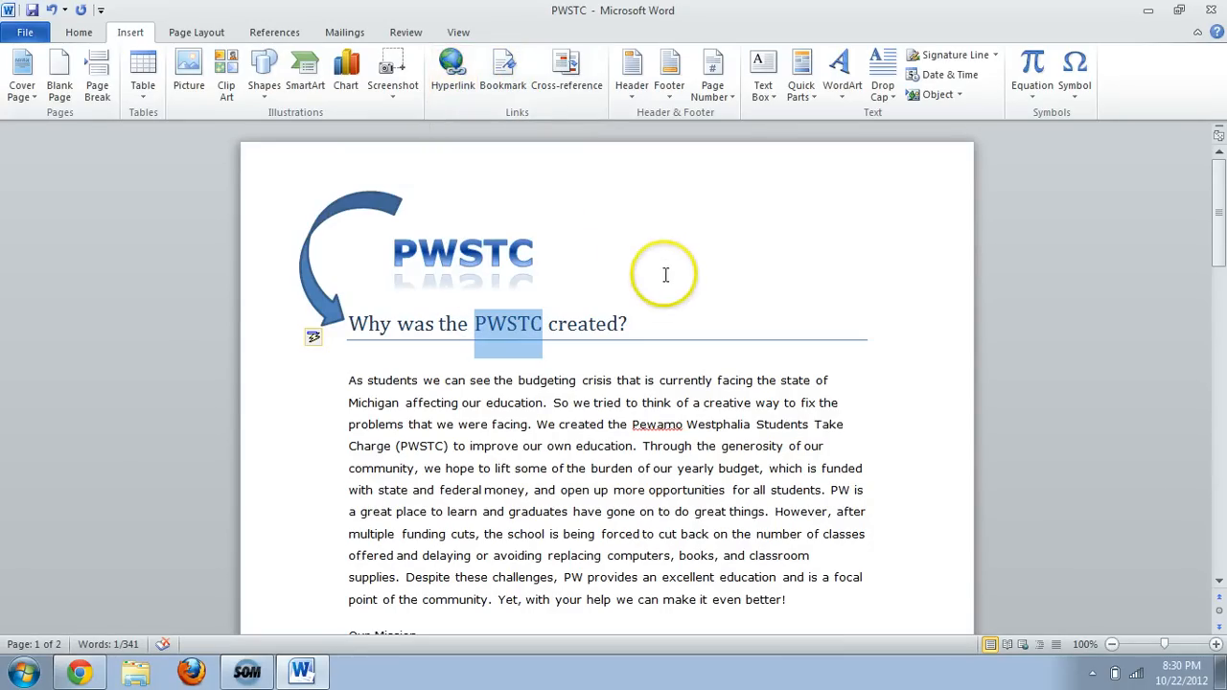
key(ctrl+k)
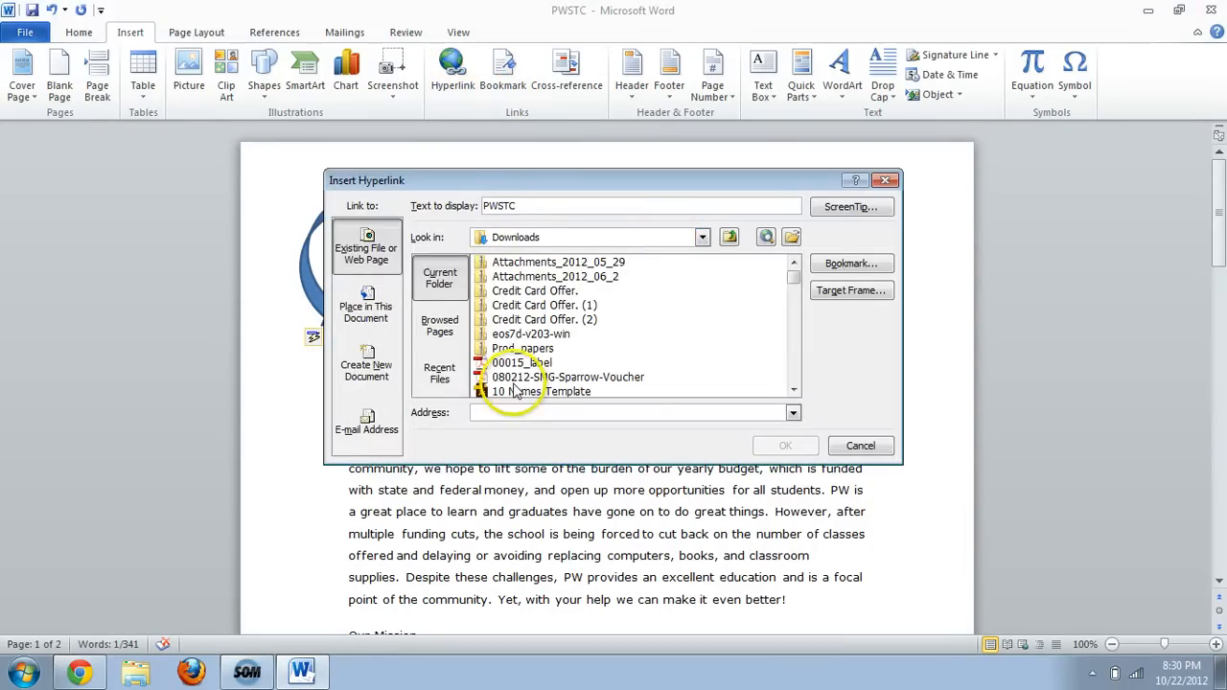
text(www)
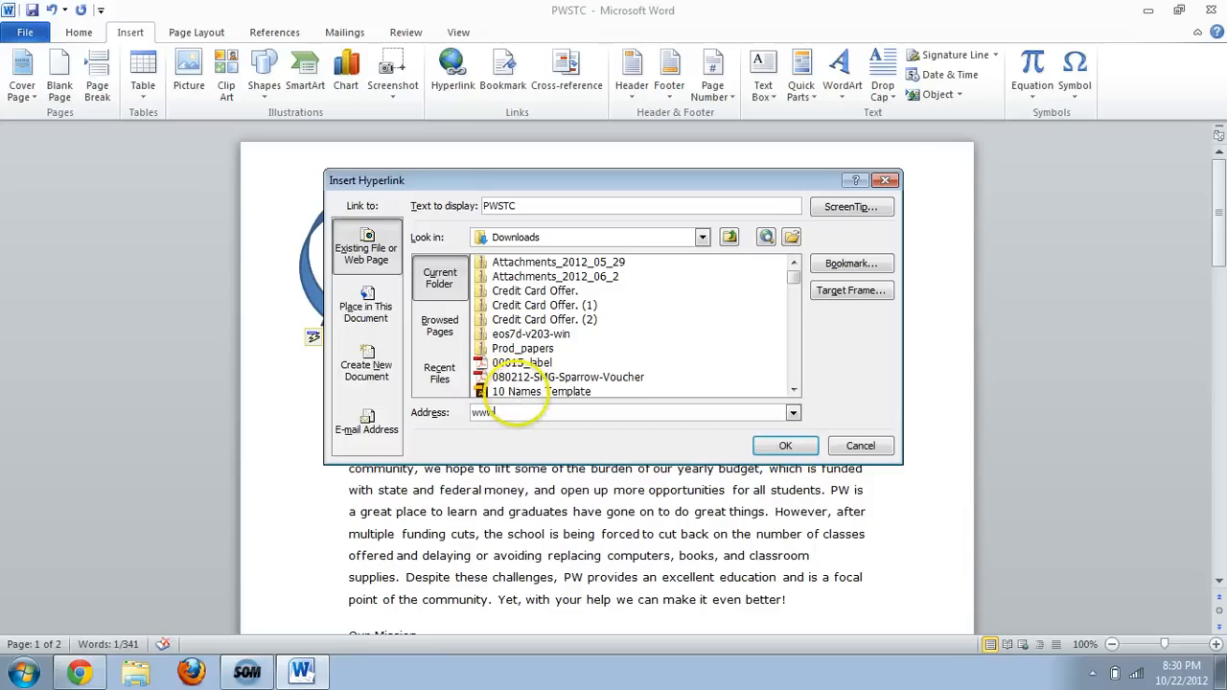
text(.)
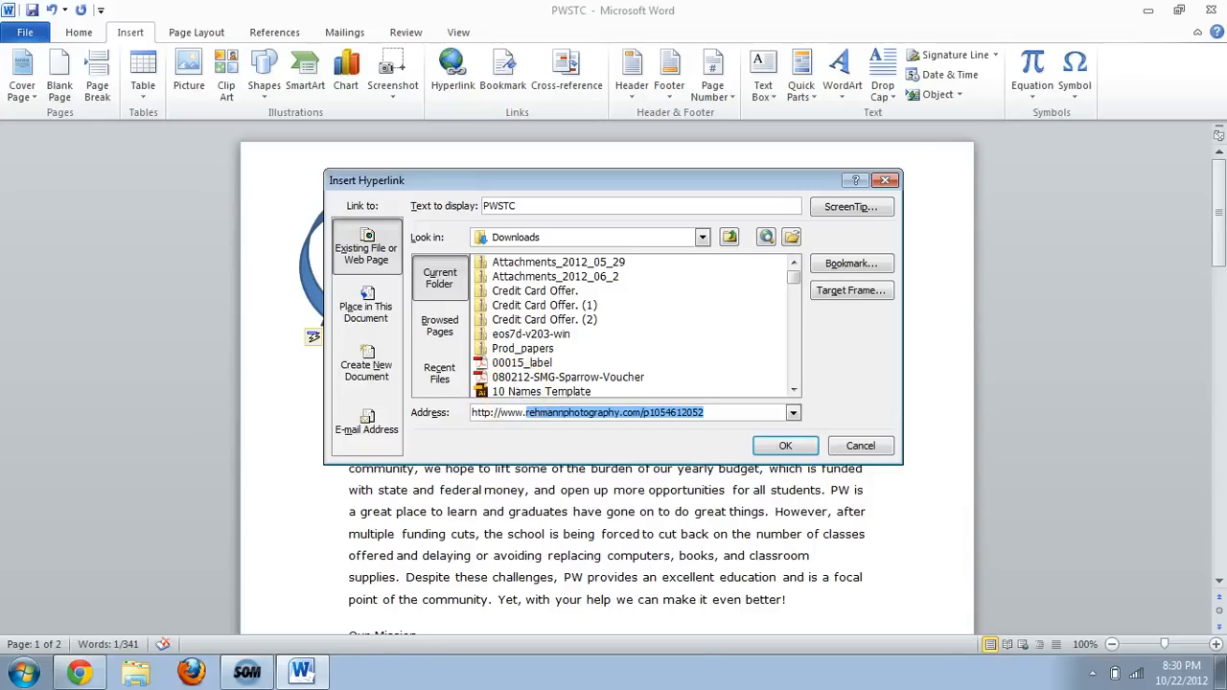
text(pwstc.org)
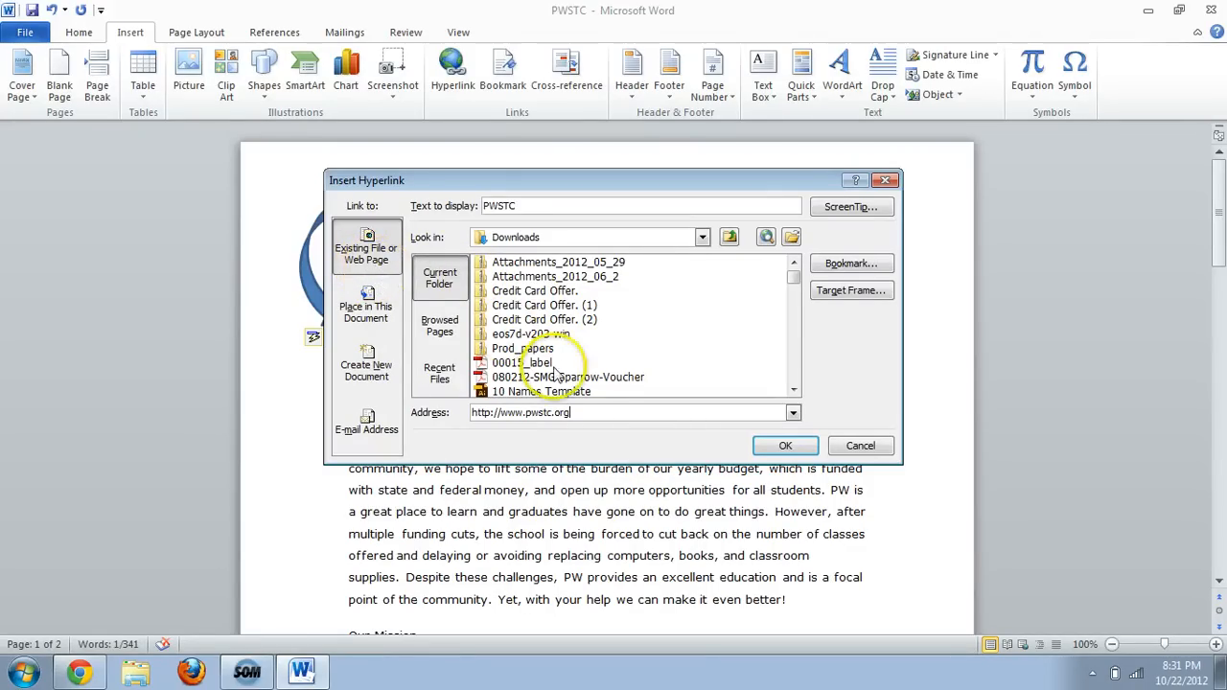
click(597, 412)
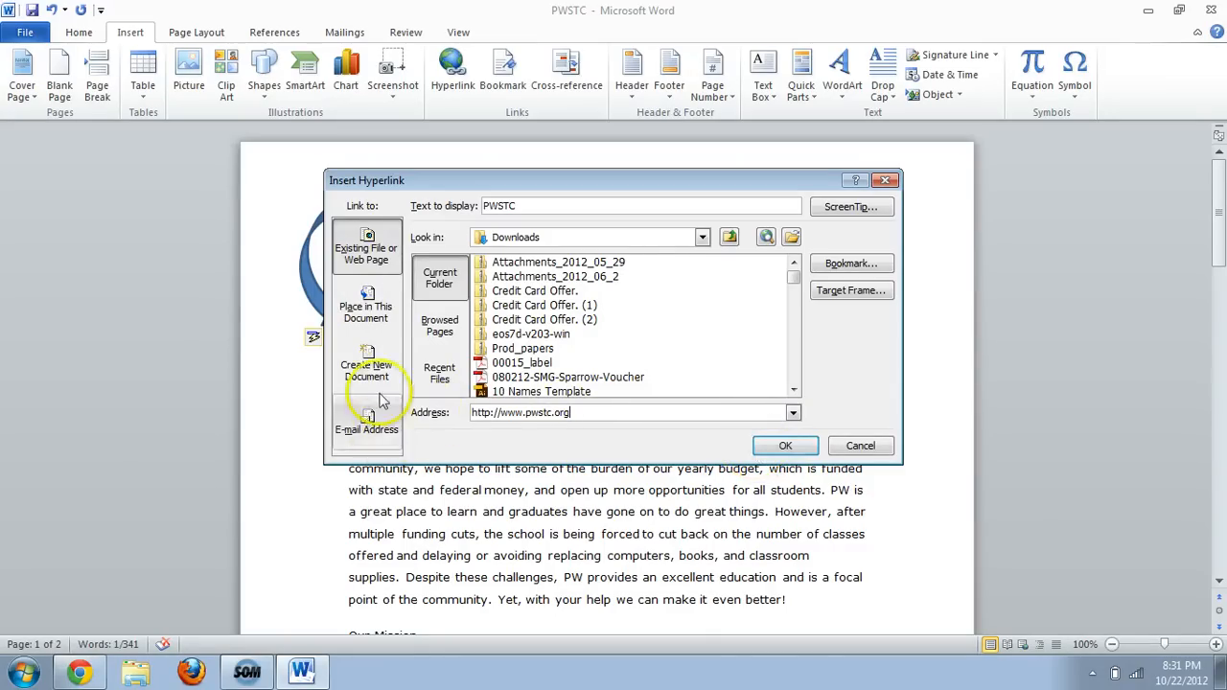
click(778, 446)
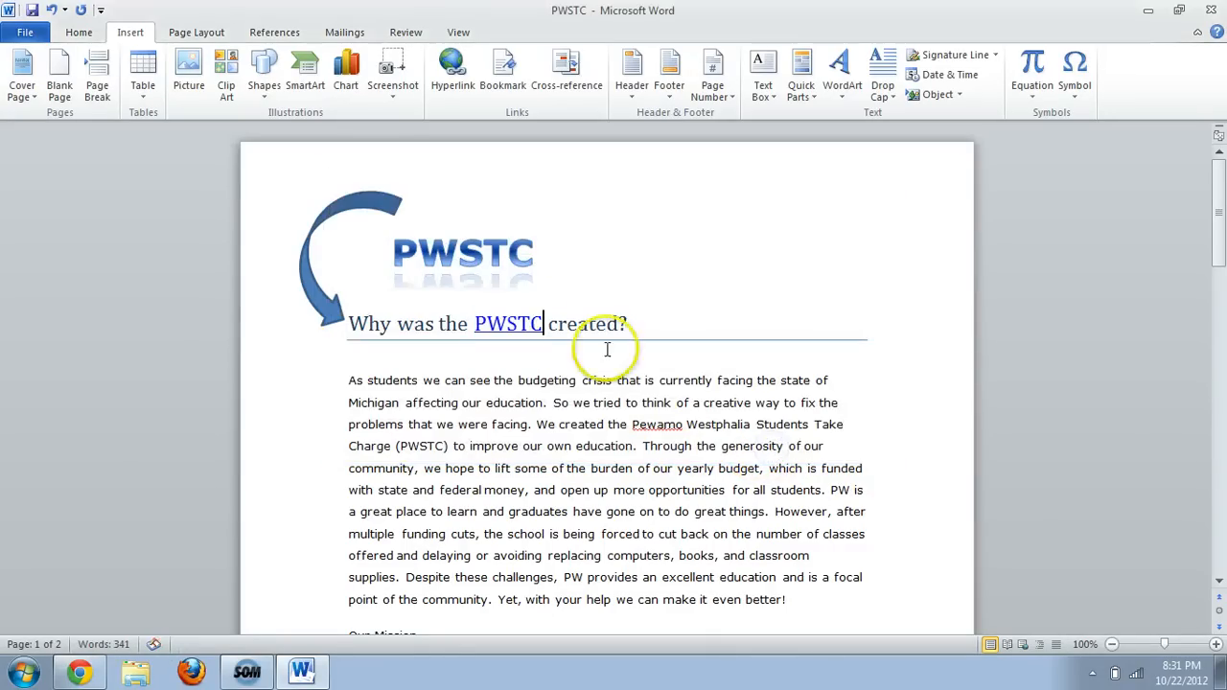
Follow the PWSTC hyperlink in the heading to test it in Firefox, and return to the Word document
click(651, 446)
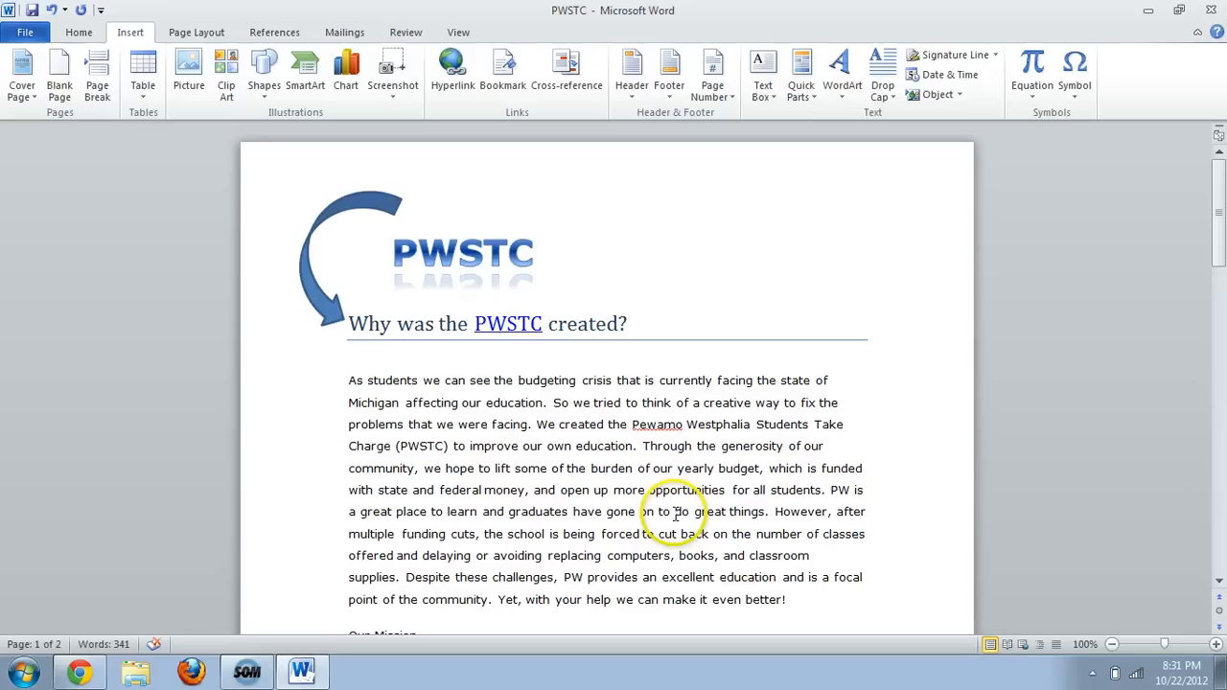
click(530, 326)
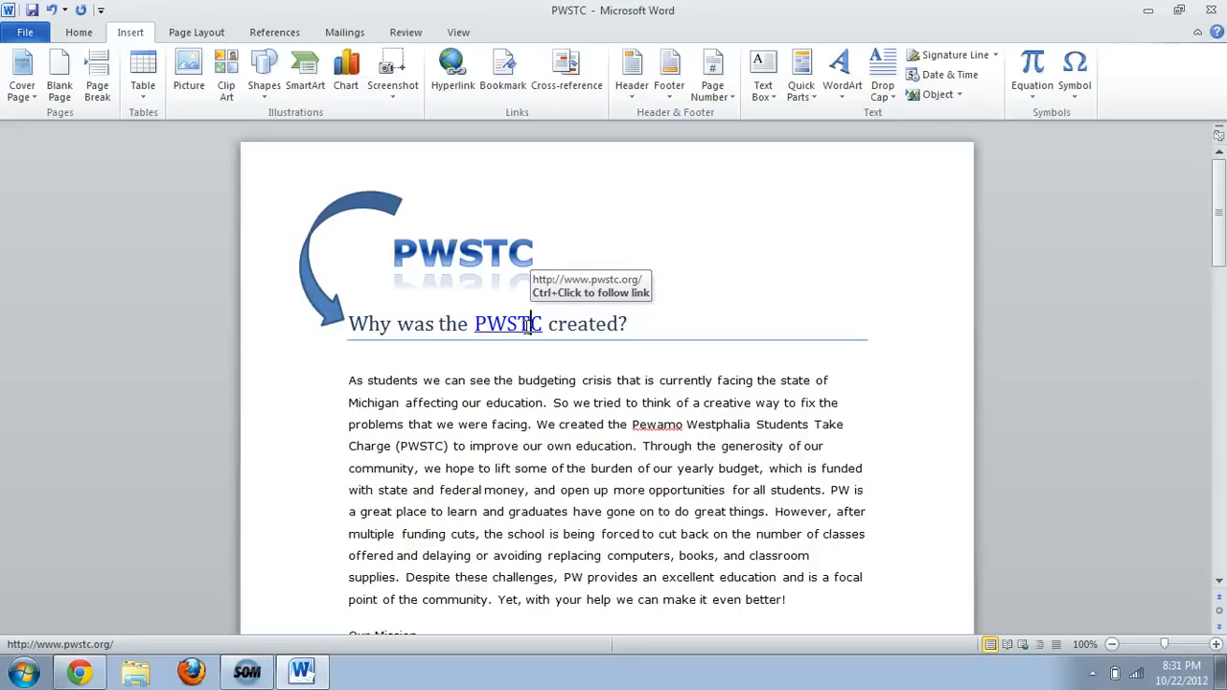
ctrl+click(525, 327)
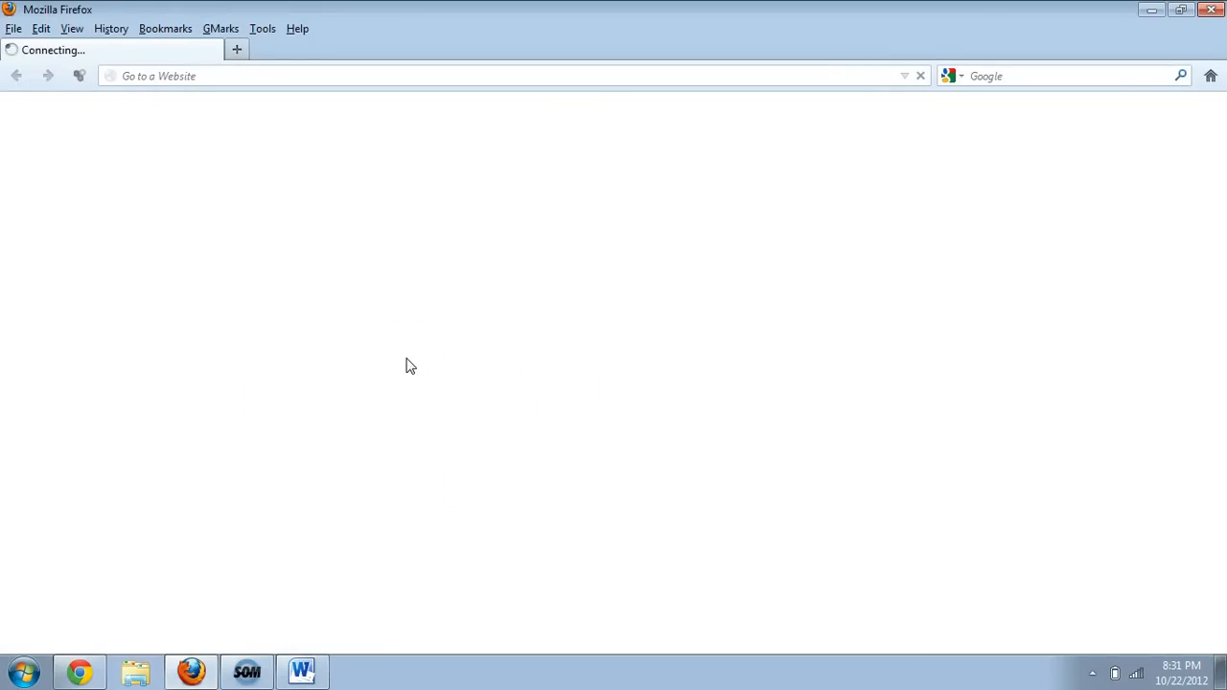
click(393, 430)
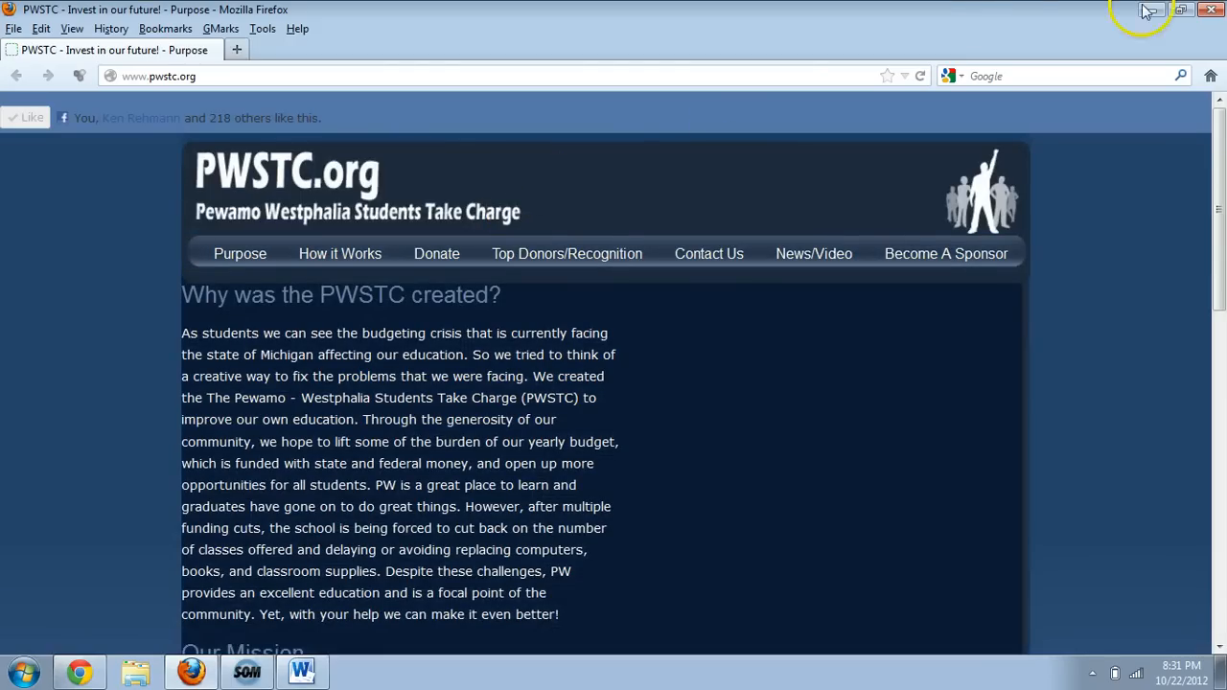
click(1149, 11)
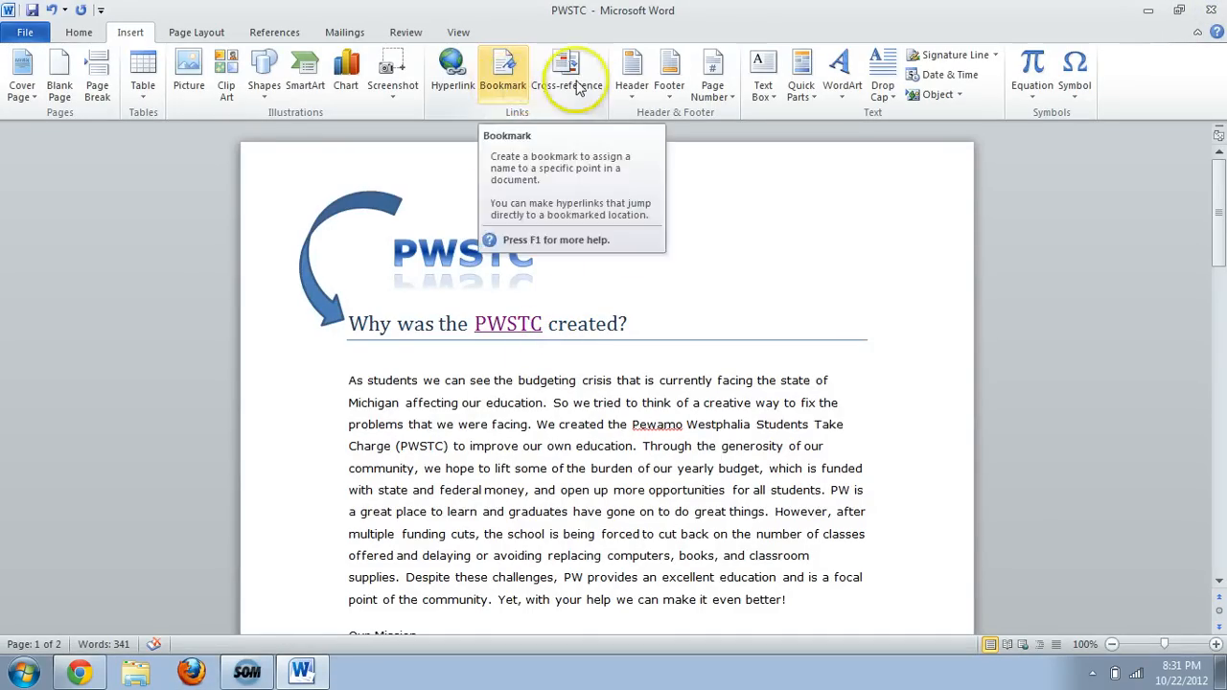
Insert the Annual header and set its document title to "PWSTC Report"
click(637, 93)
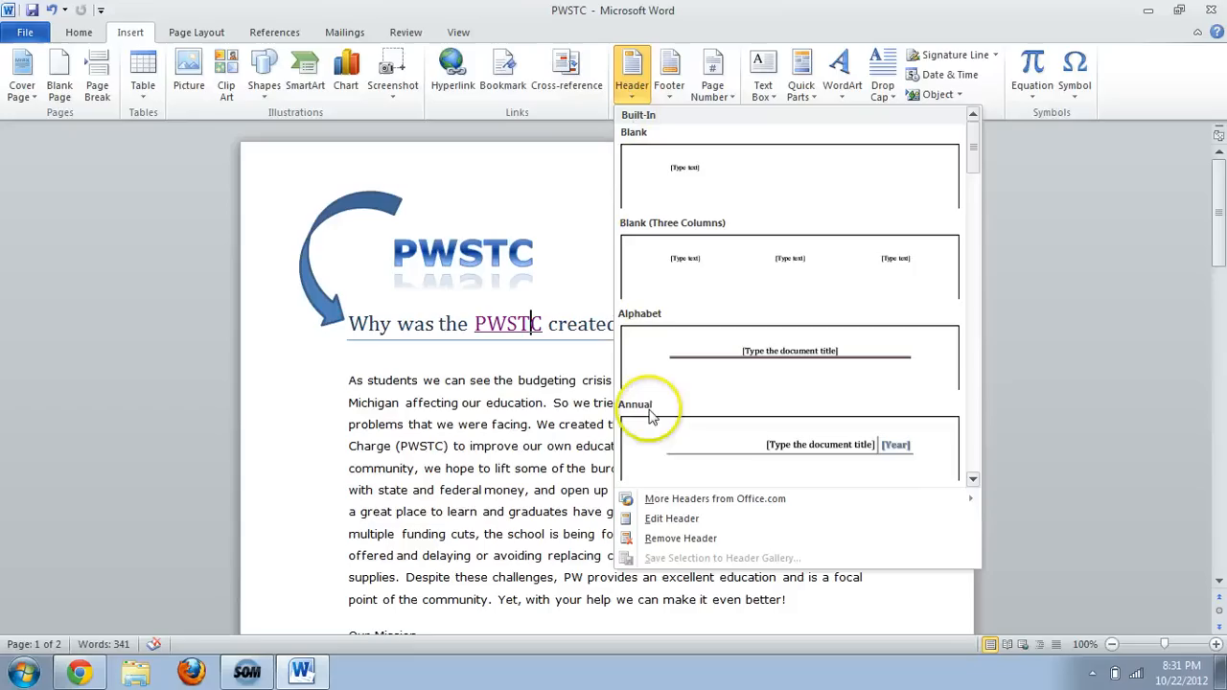
click(662, 448)
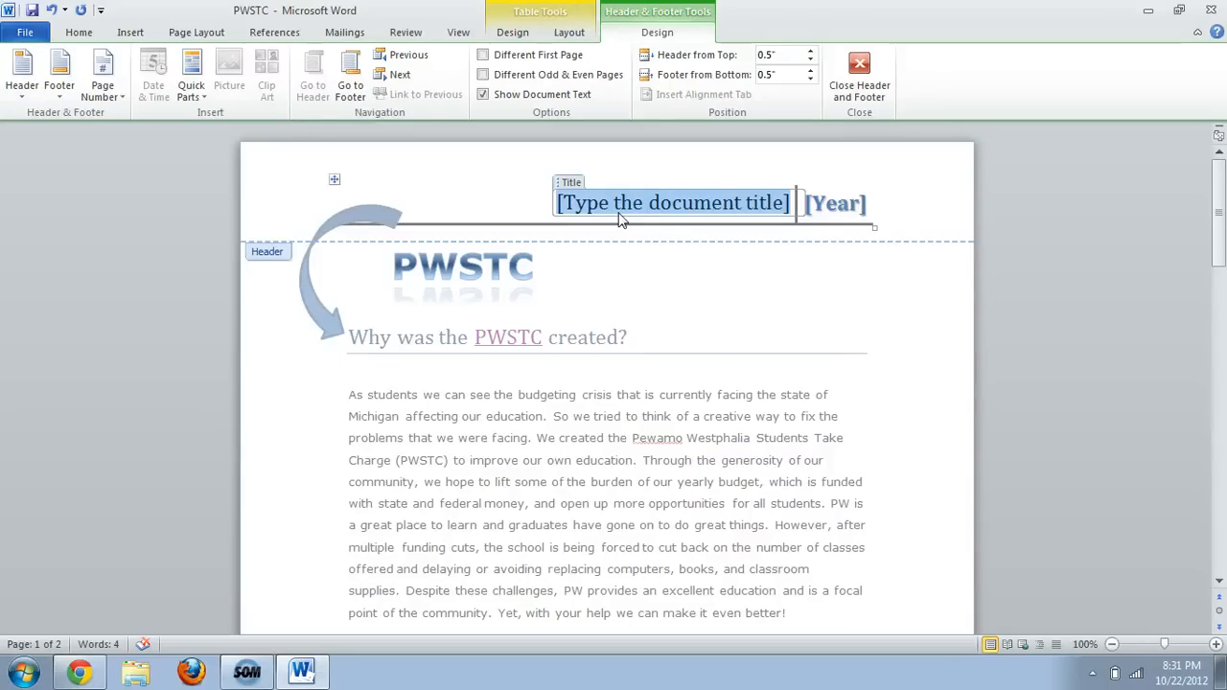
text(PWSTC)
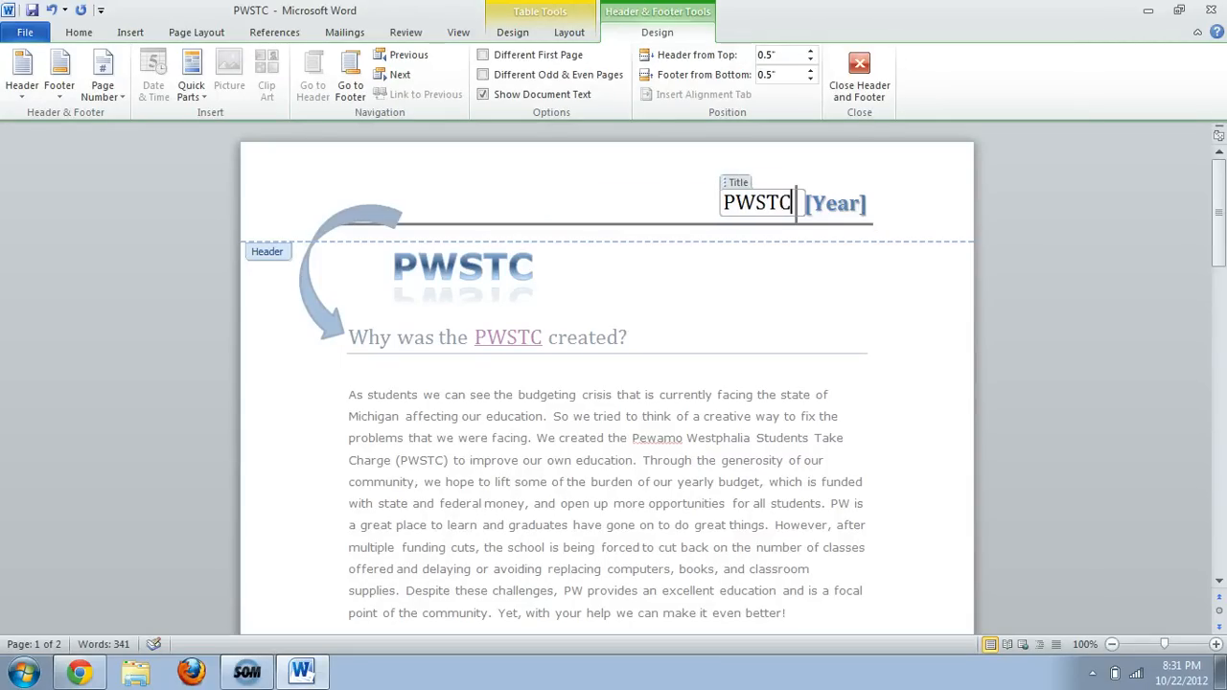
text( ASSI)
key(BackSpace)
key(BackSpace)
key(BackSpace)
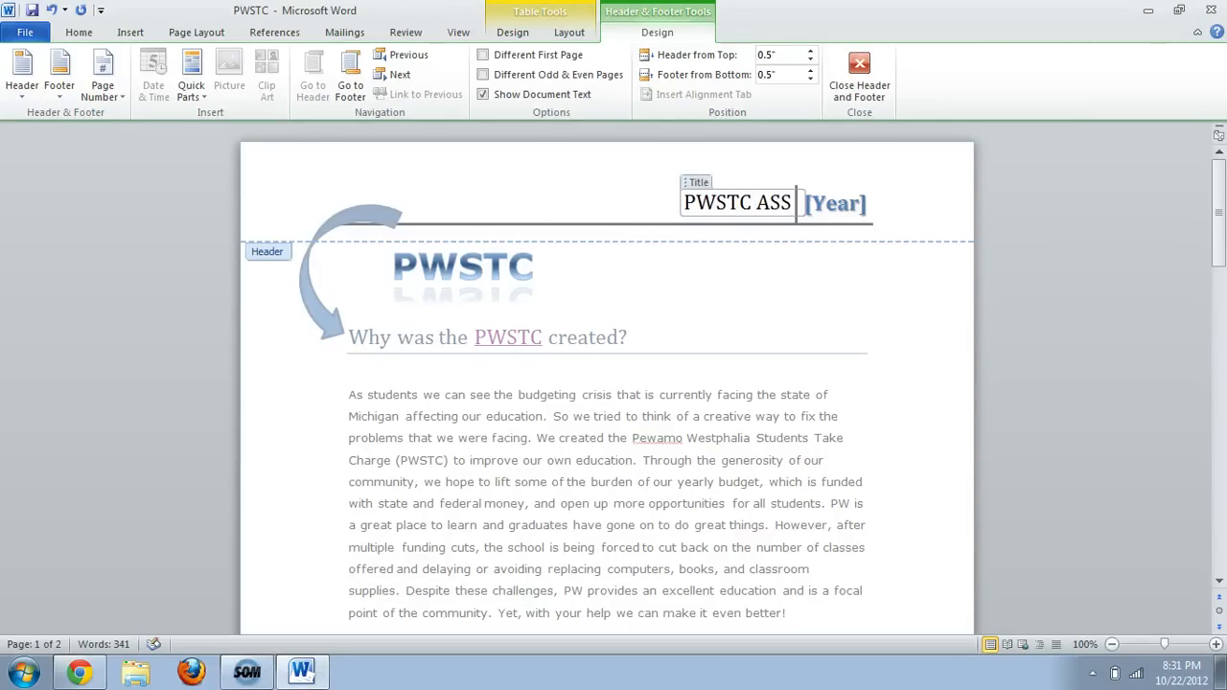
key(BackSpace)
key(BackSpace)
text(Report)
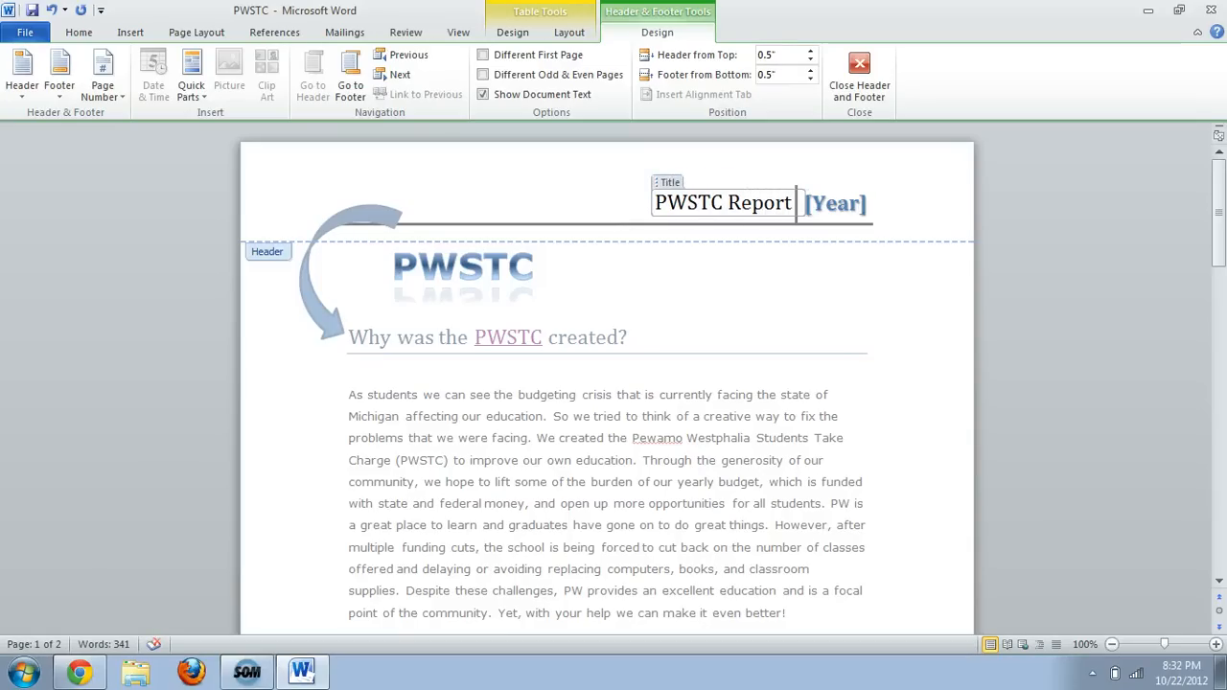
Select the year placeholder in the header
click(830, 215)
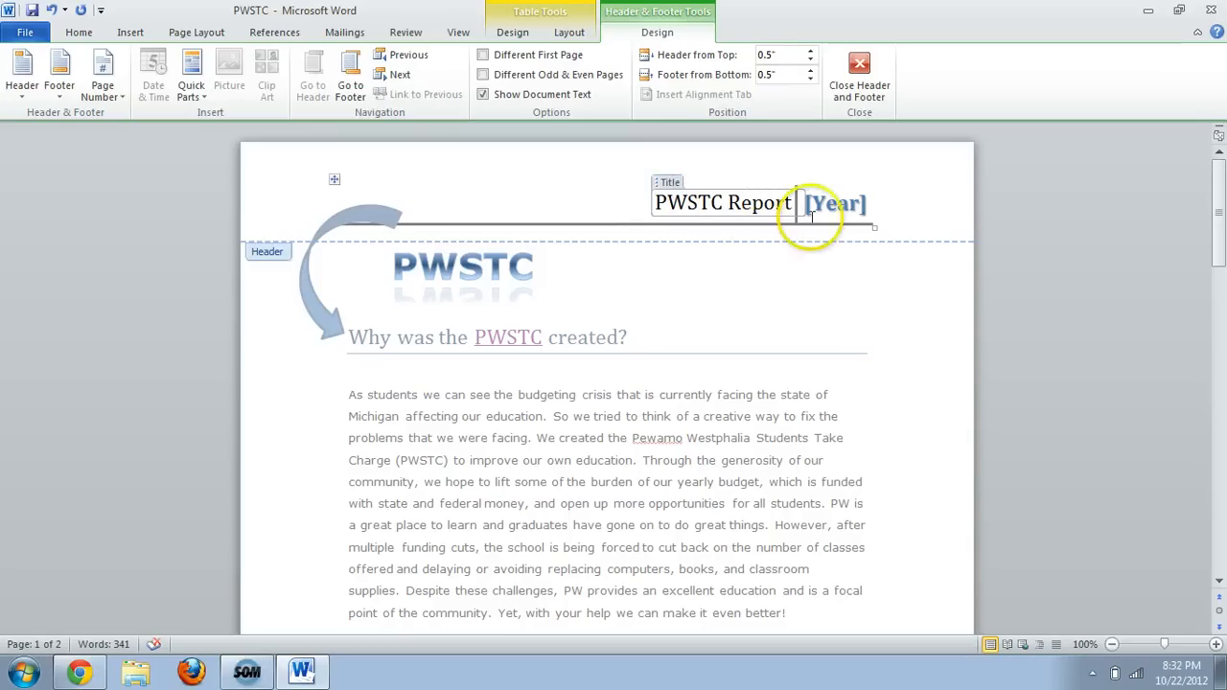